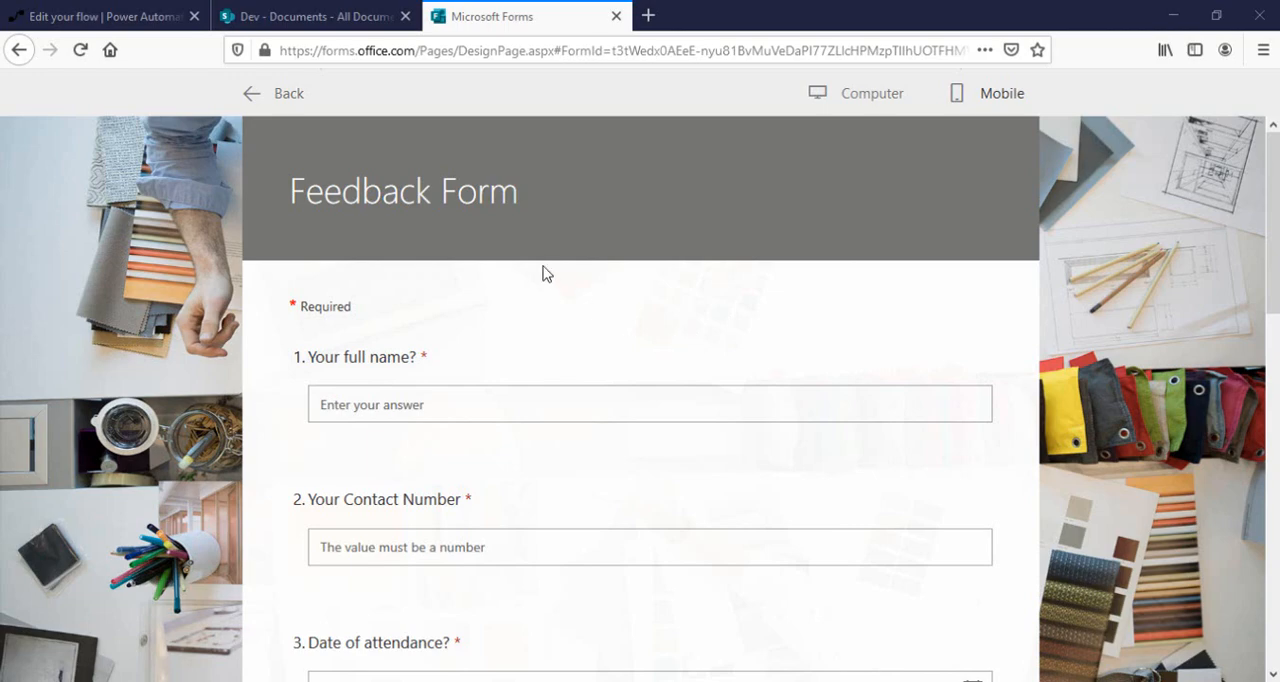
Create a new Excel workbook in the Dev site's SharePoint document library and name it "Form Data".
left_click(340, 17)
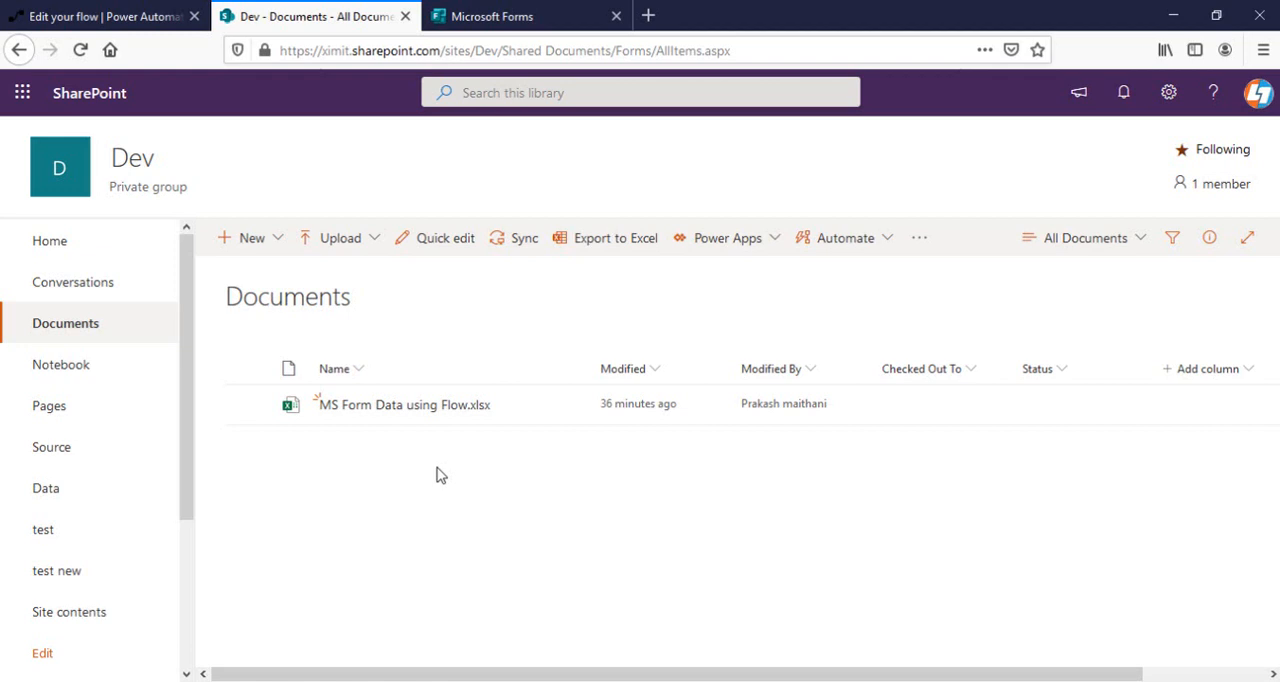
left_click(281, 242)
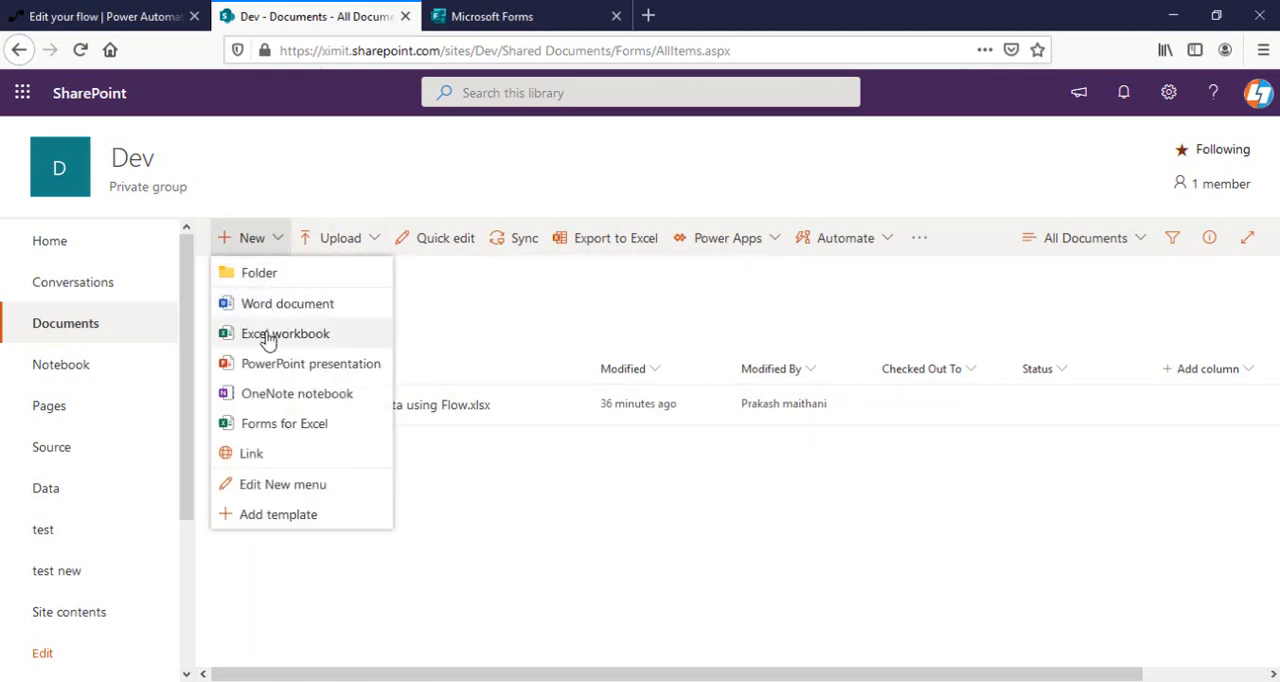
left_click(263, 336)
left_click(623, 92)
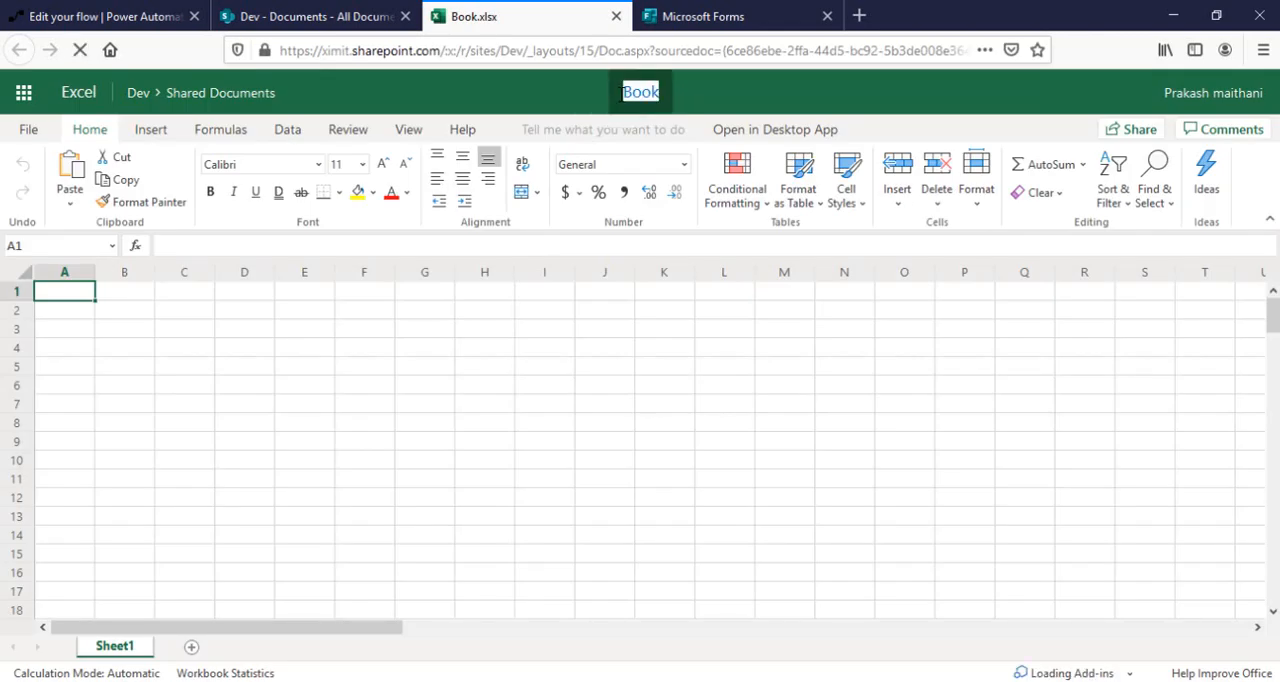
type("f")
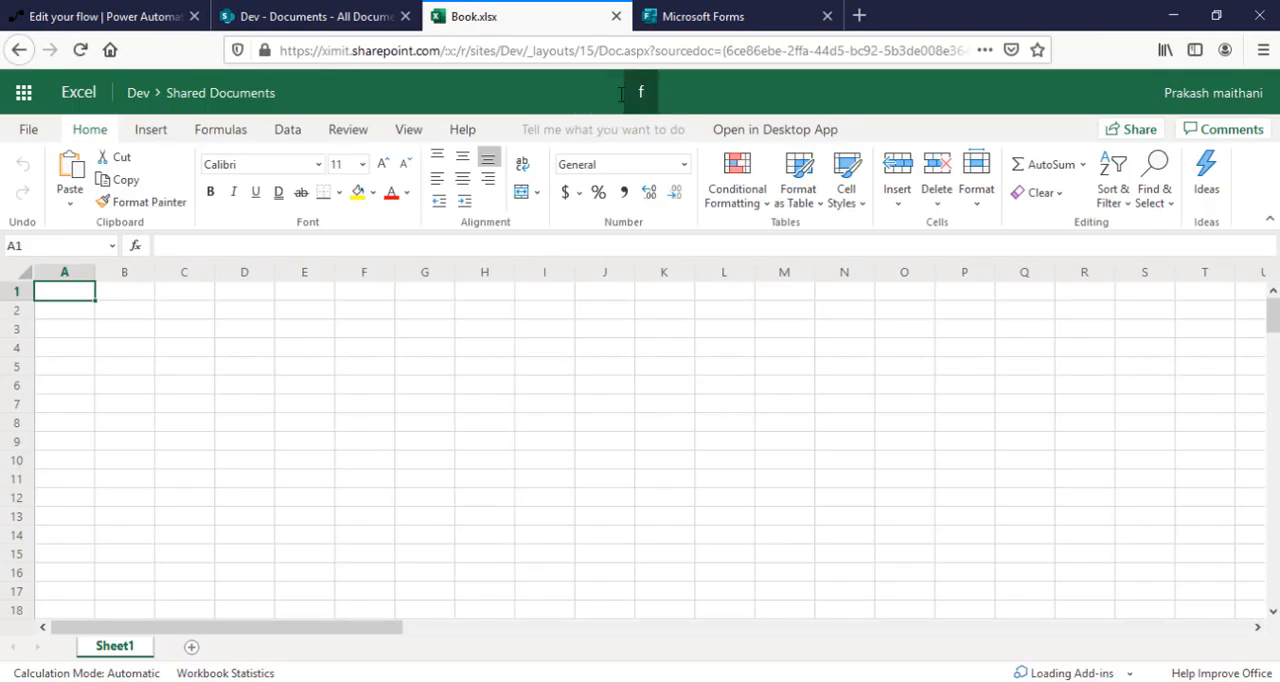
key("BackSpace")
type("F")
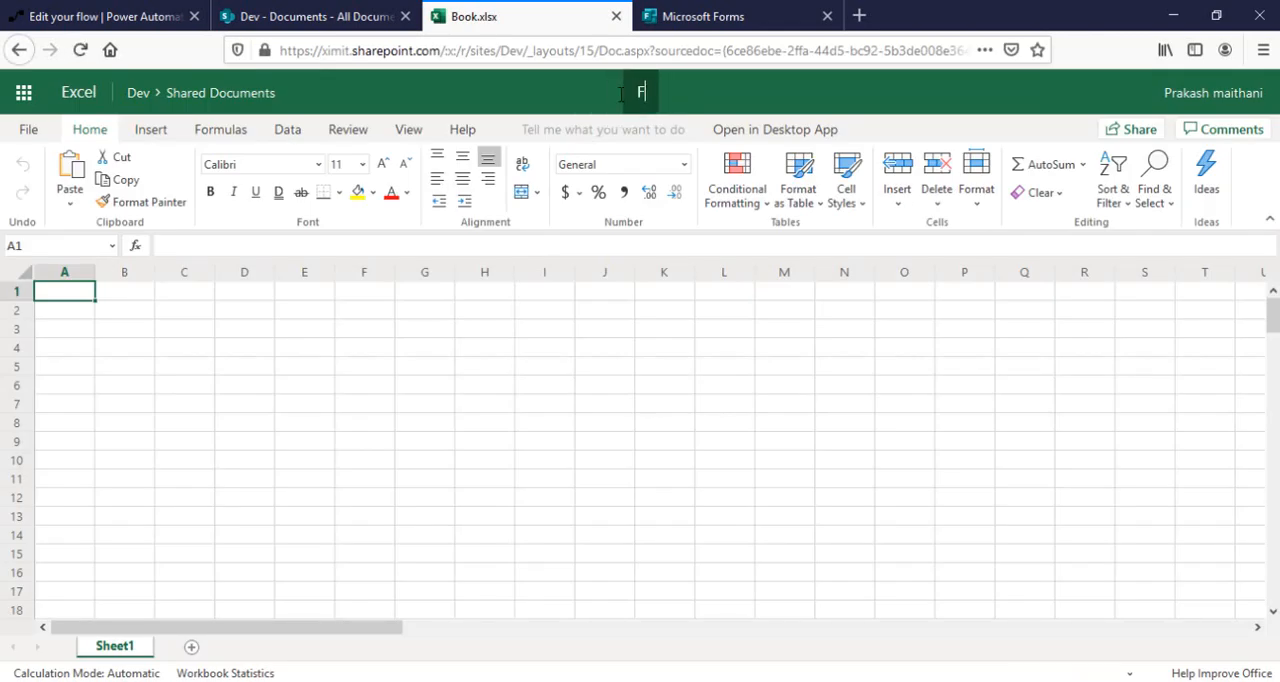
type("orm Data")
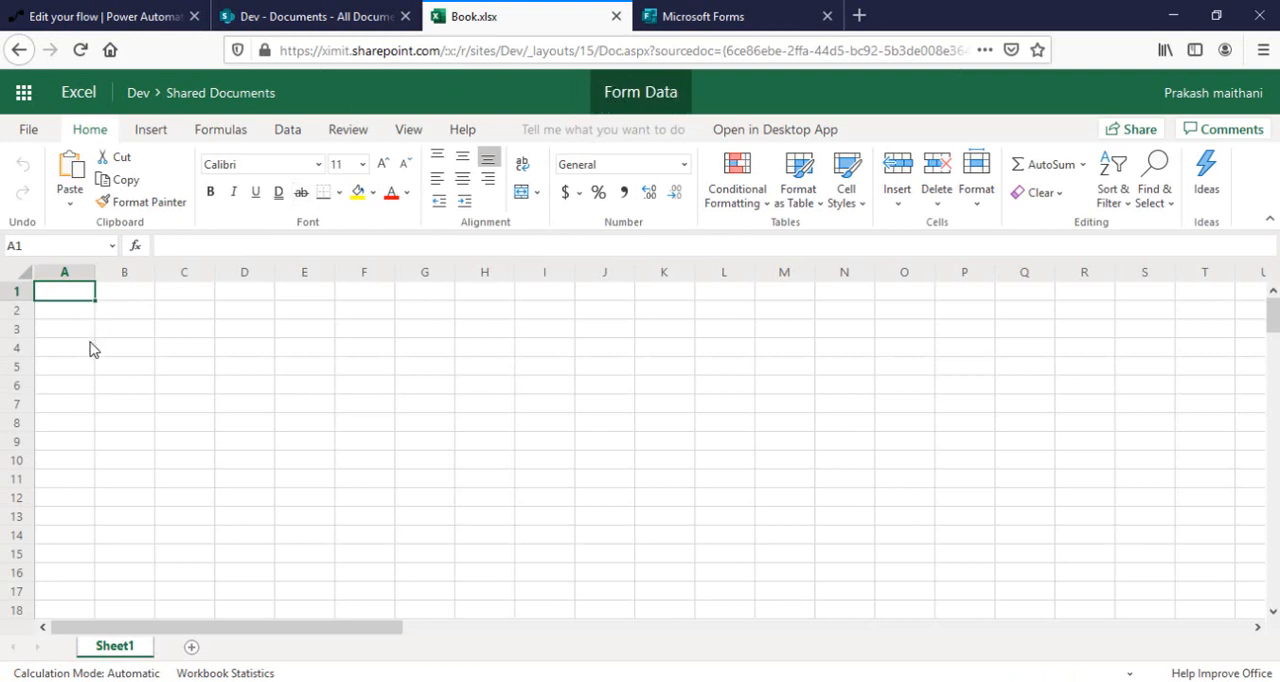
Insert a new Microsoft Forms form linked to the Form Data workbook.
left_click(152, 131)
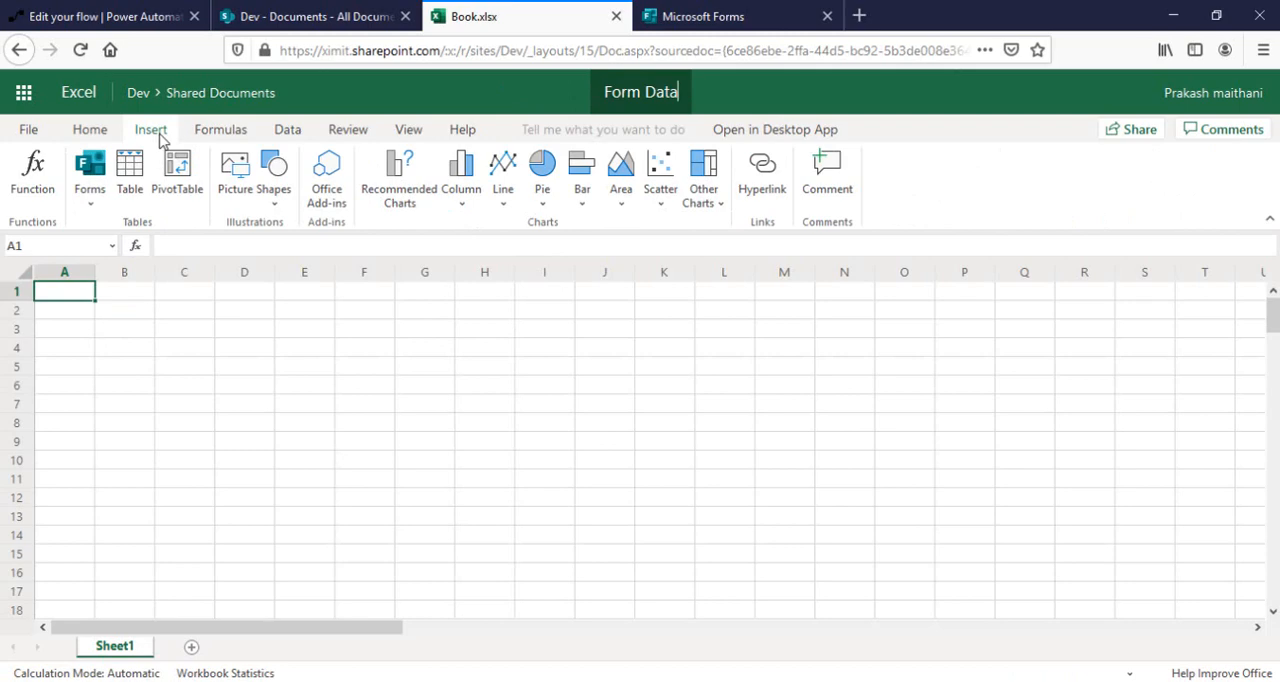
left_click(90, 205)
left_click(110, 224)
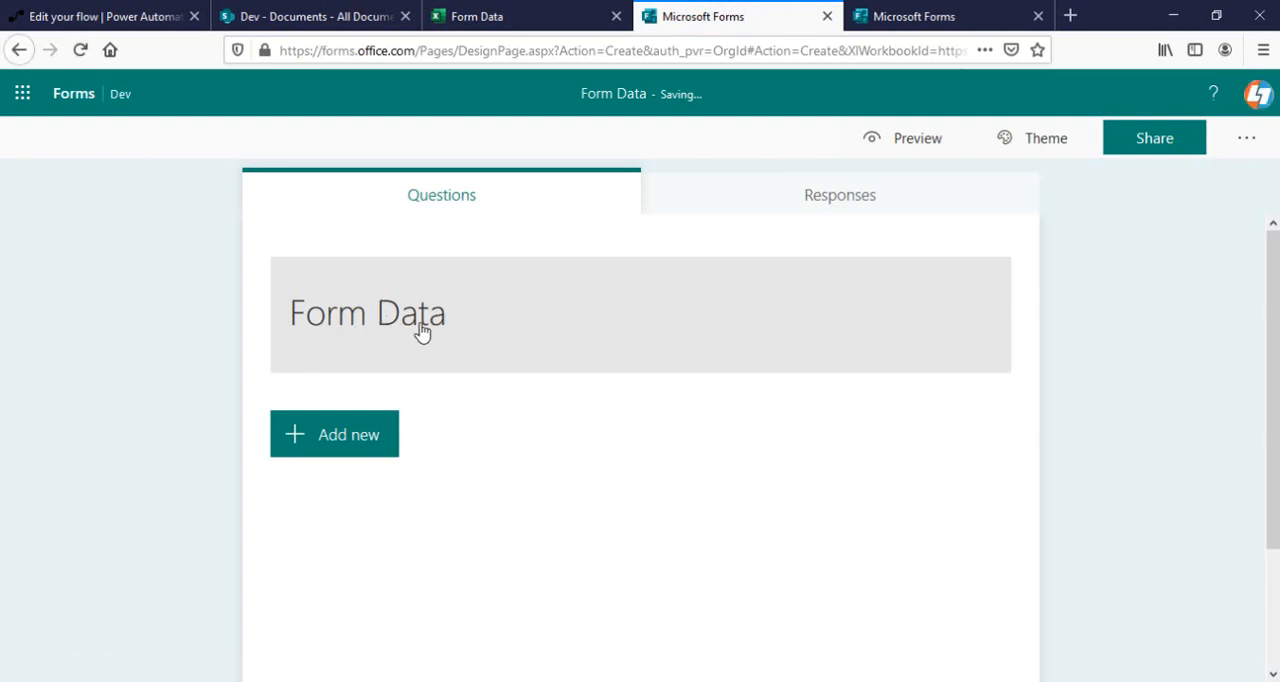
Add a choice question to the form with the text "Which Technology you like".
left_click(371, 427)
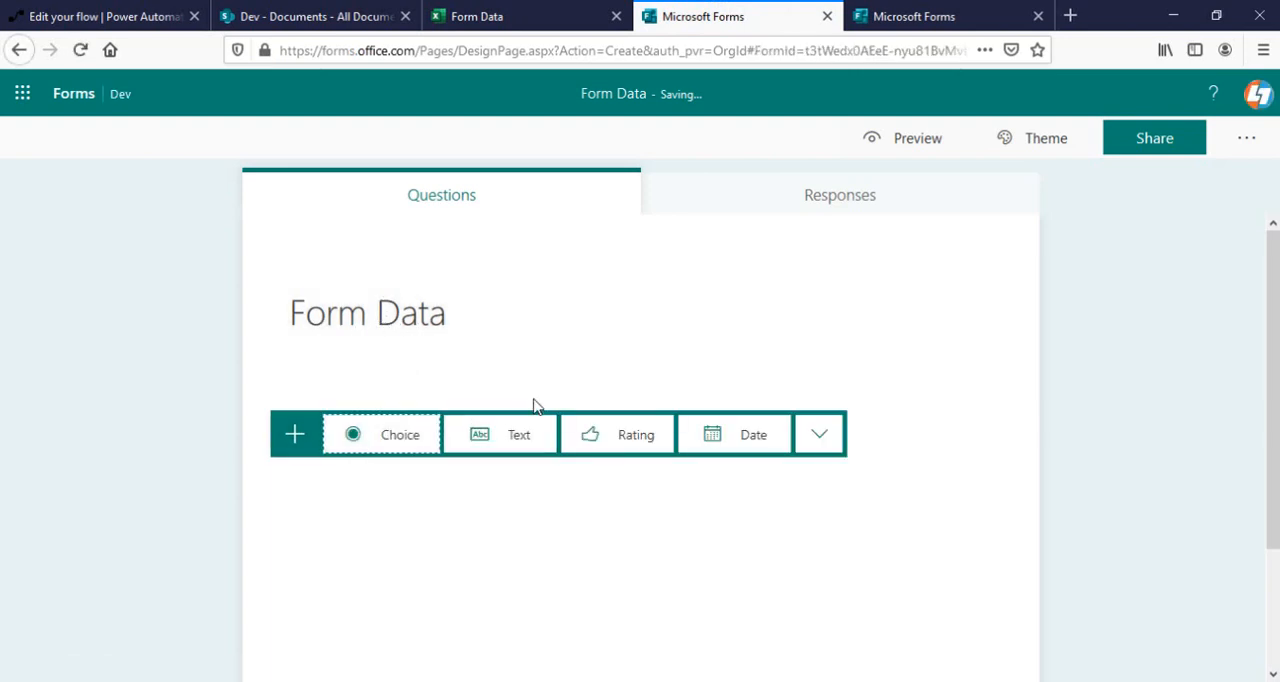
left_click(395, 438)
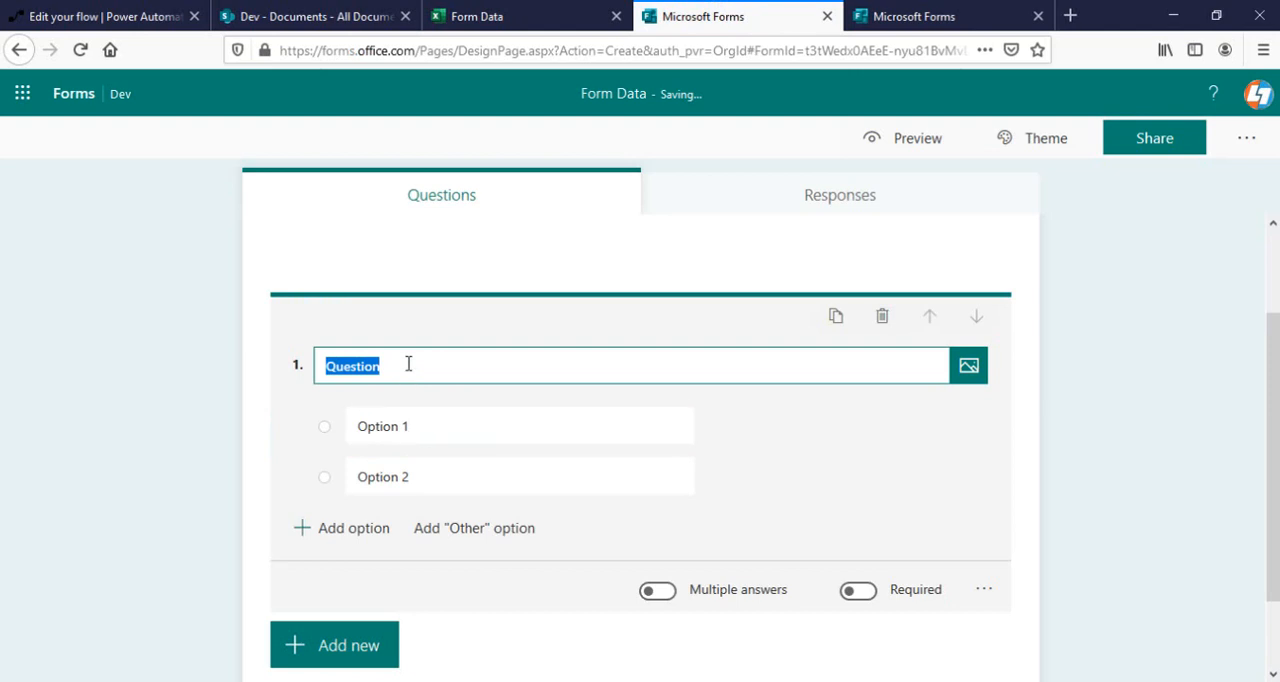
type("Which Technology you like")
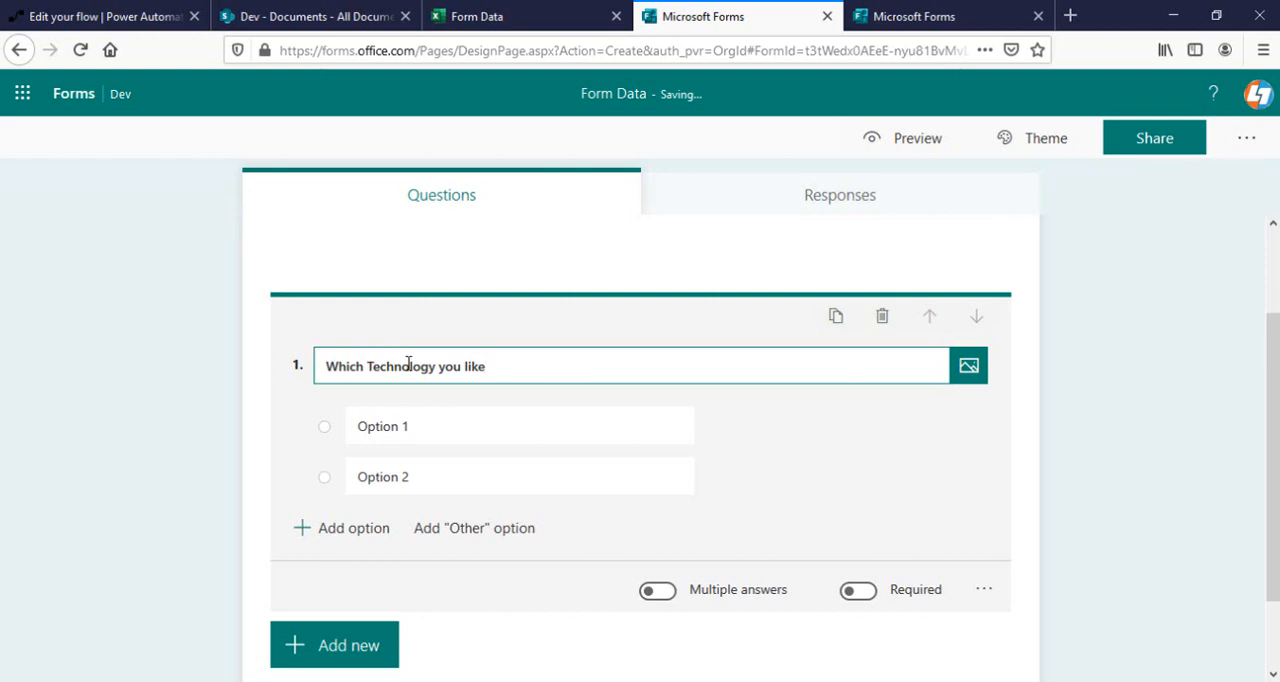
Set the question's answer options to SharePoint, Flow, Delve and Stream, using the suggested options for the last three.
left_click(443, 432)
type("Sha")
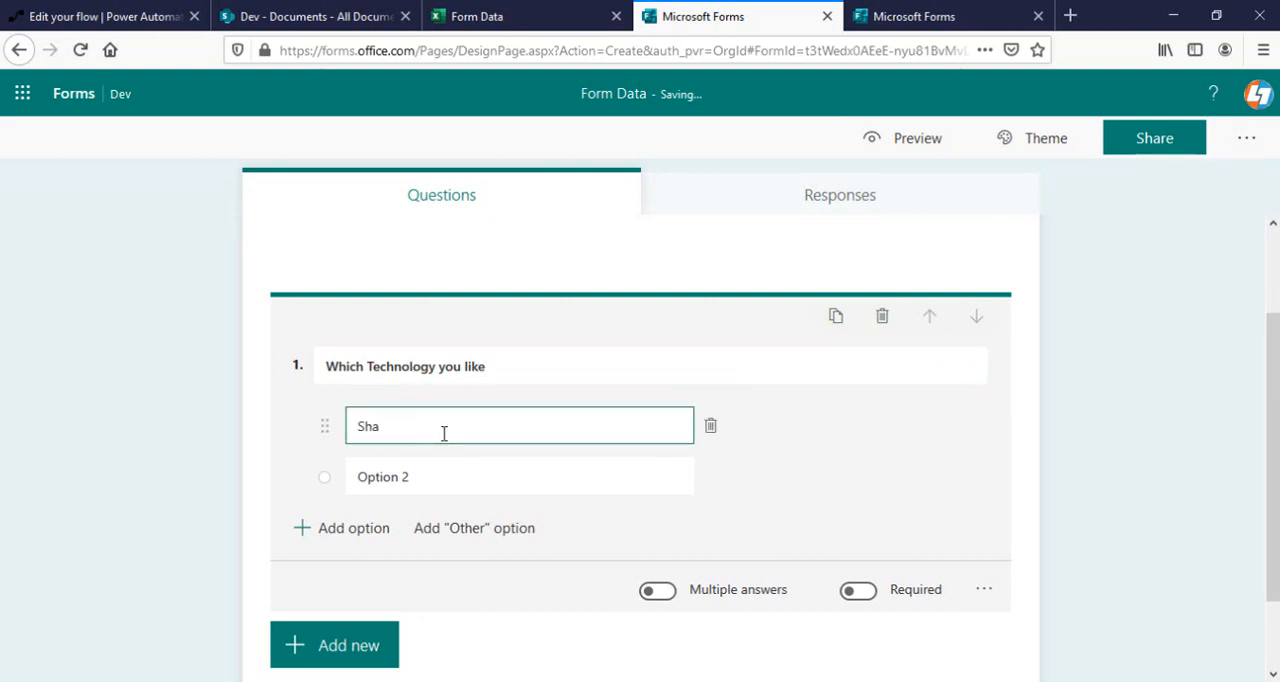
type("rePoint")
left_click(443, 476)
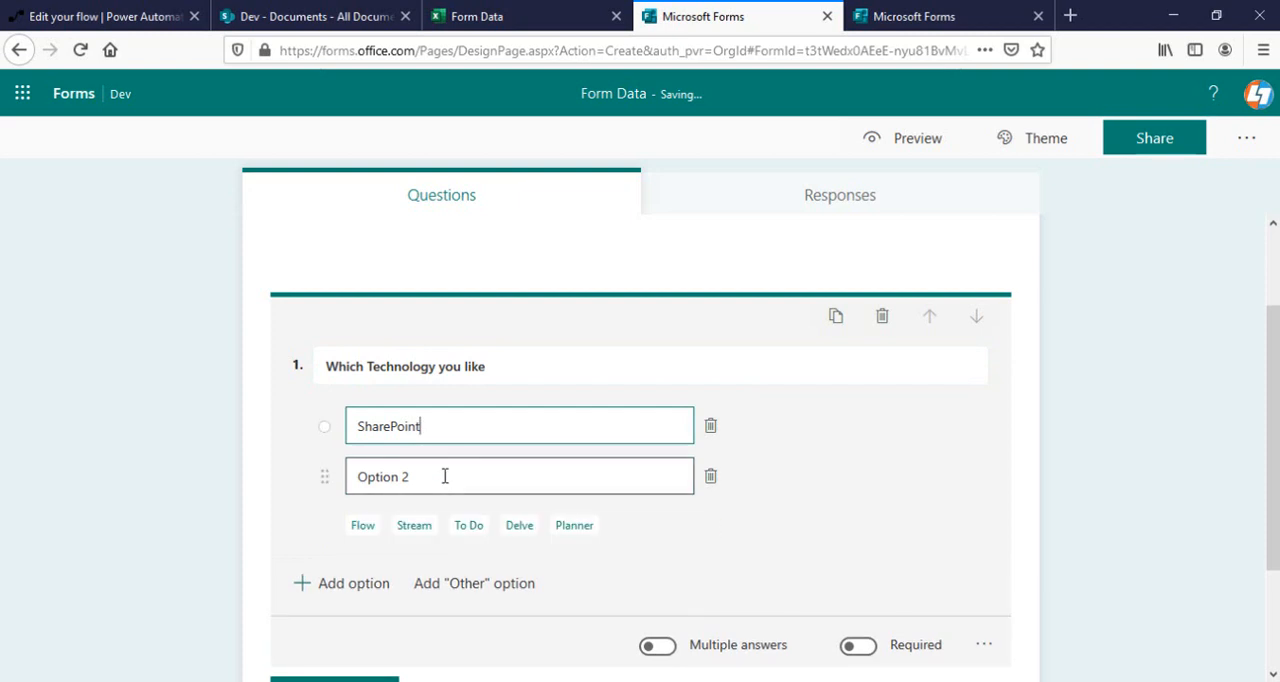
left_click(365, 528)
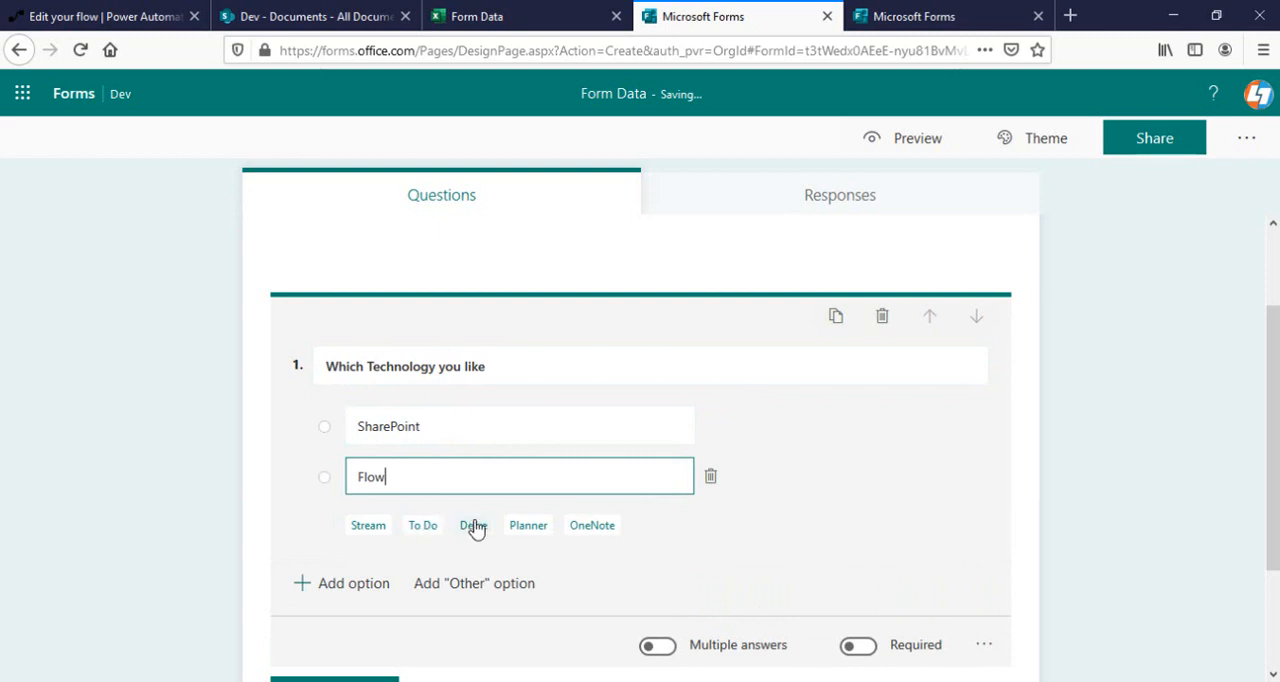
left_click(473, 528)
left_click(367, 576)
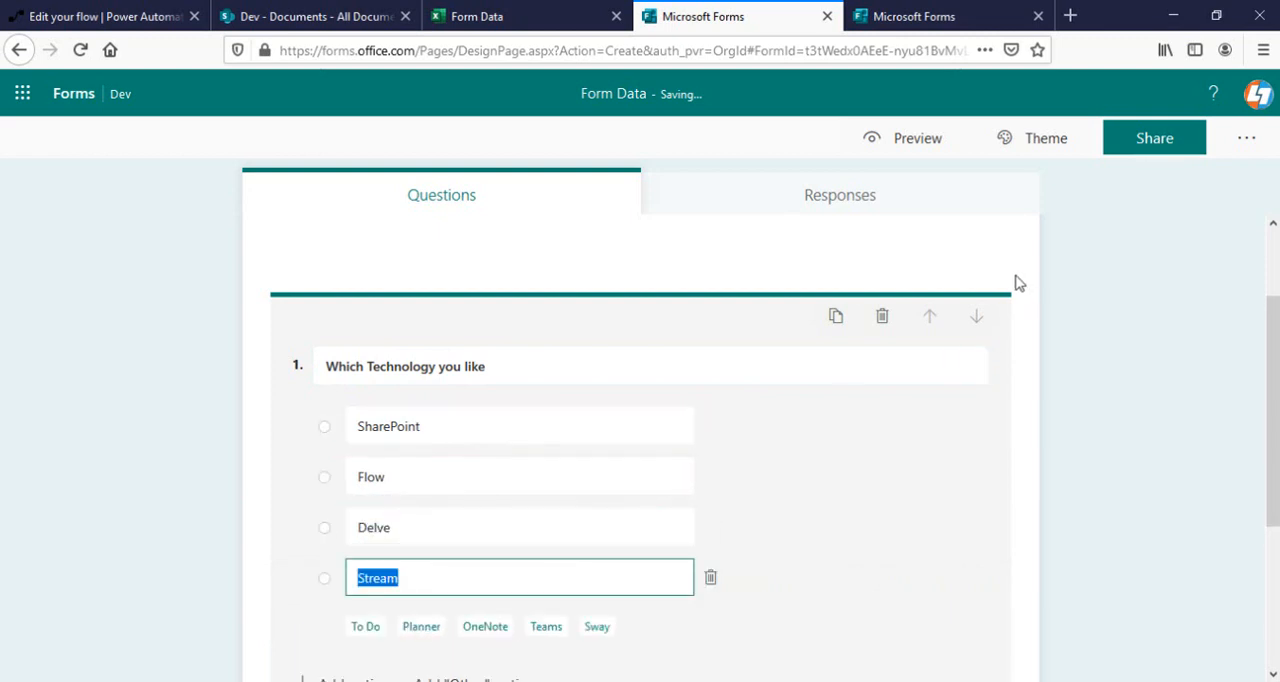
Preview the Form Data form and submit a test response with SharePoint as the answer.
left_click(925, 142)
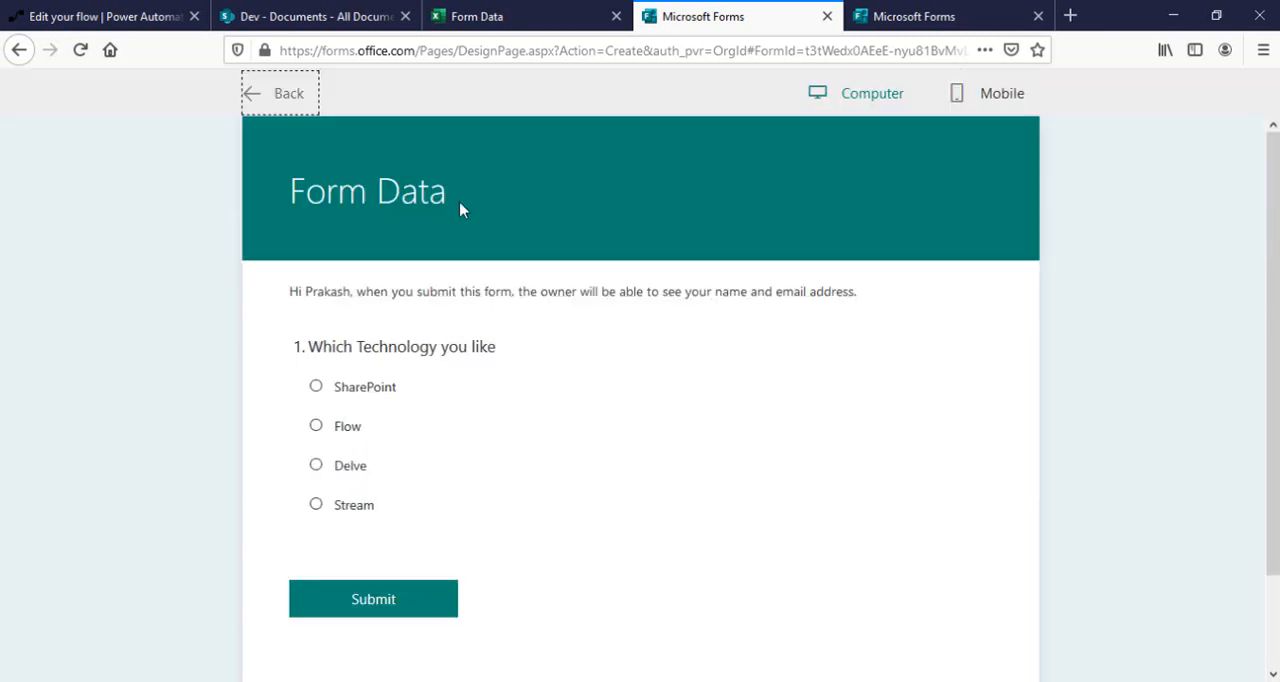
left_click(368, 394)
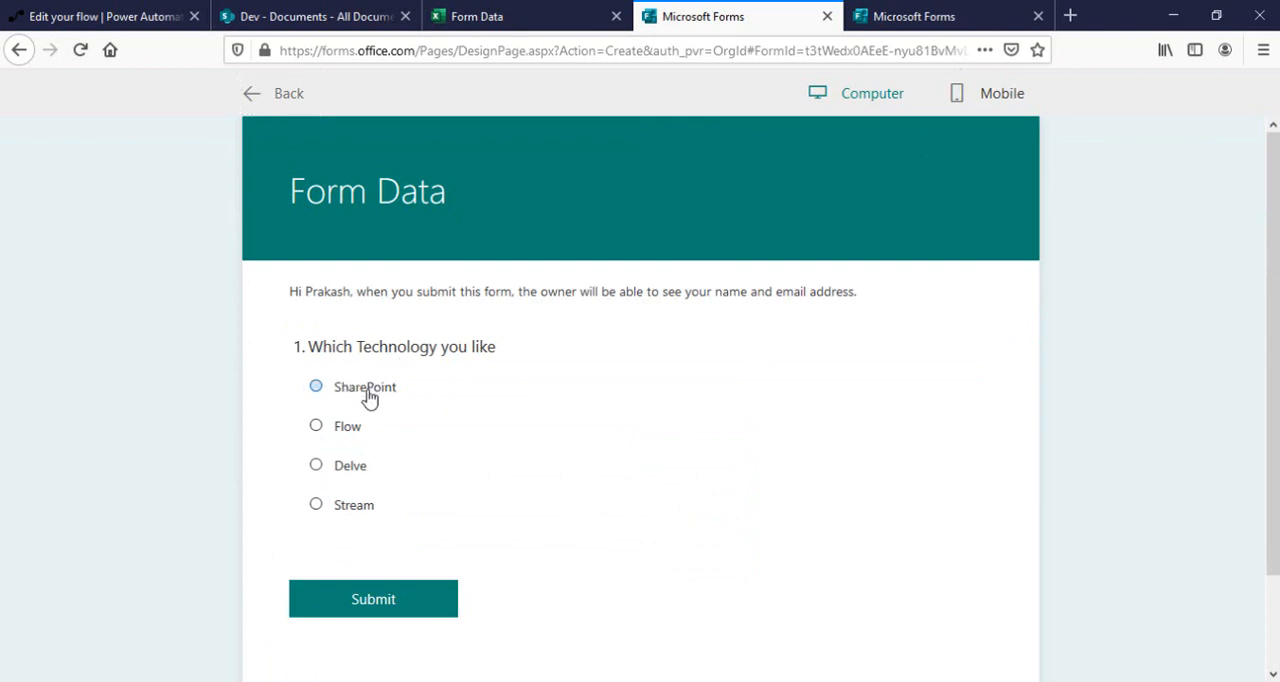
left_click(363, 606)
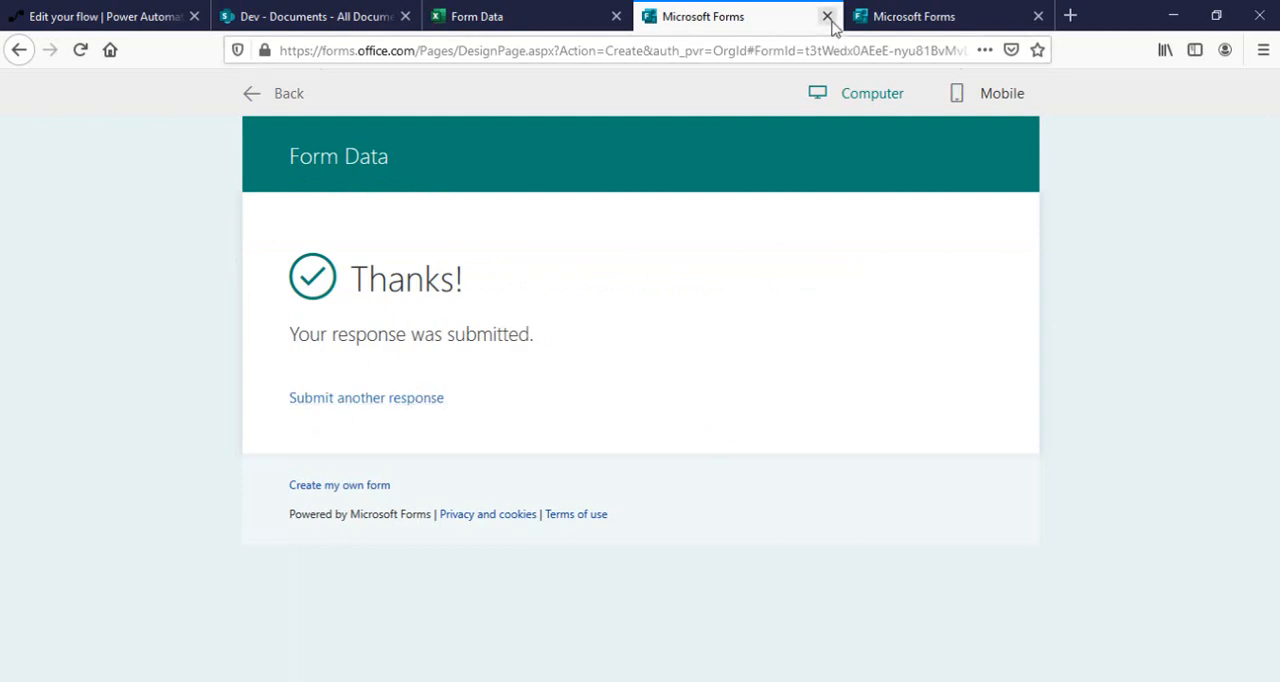
Close the test form and its workbook, and review the Feedback Form questions and the Dev document library.
left_click(827, 17)
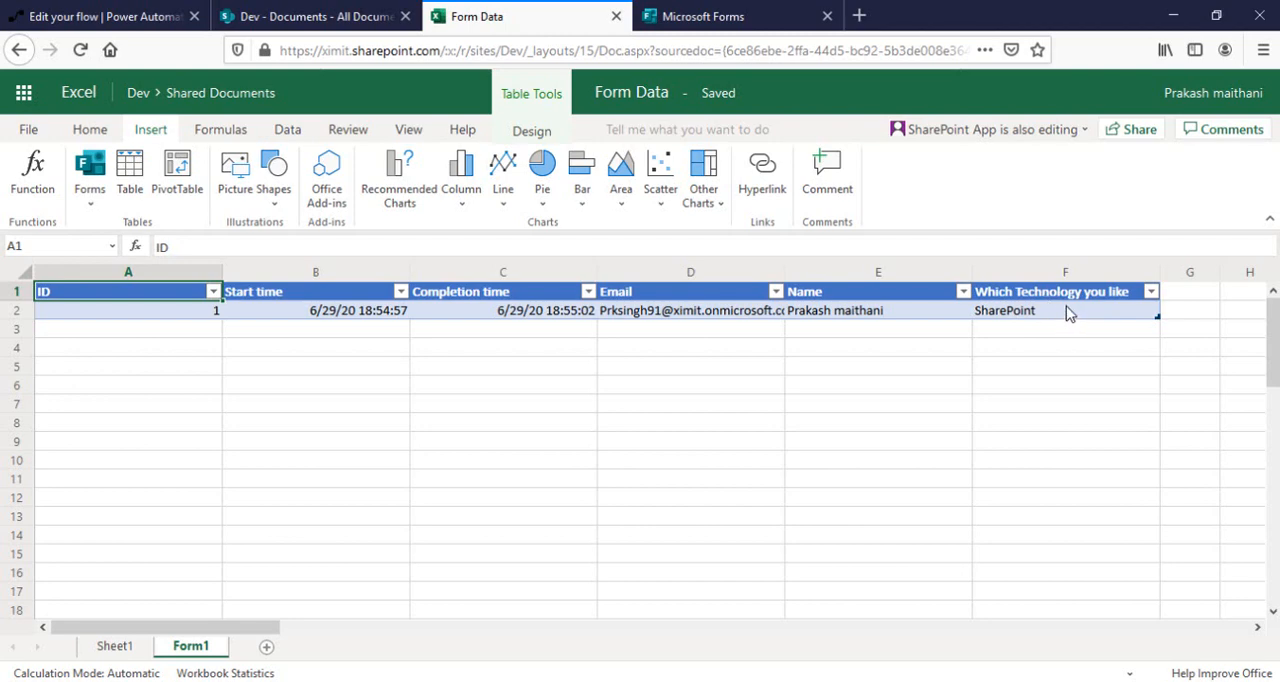
left_click(616, 17)
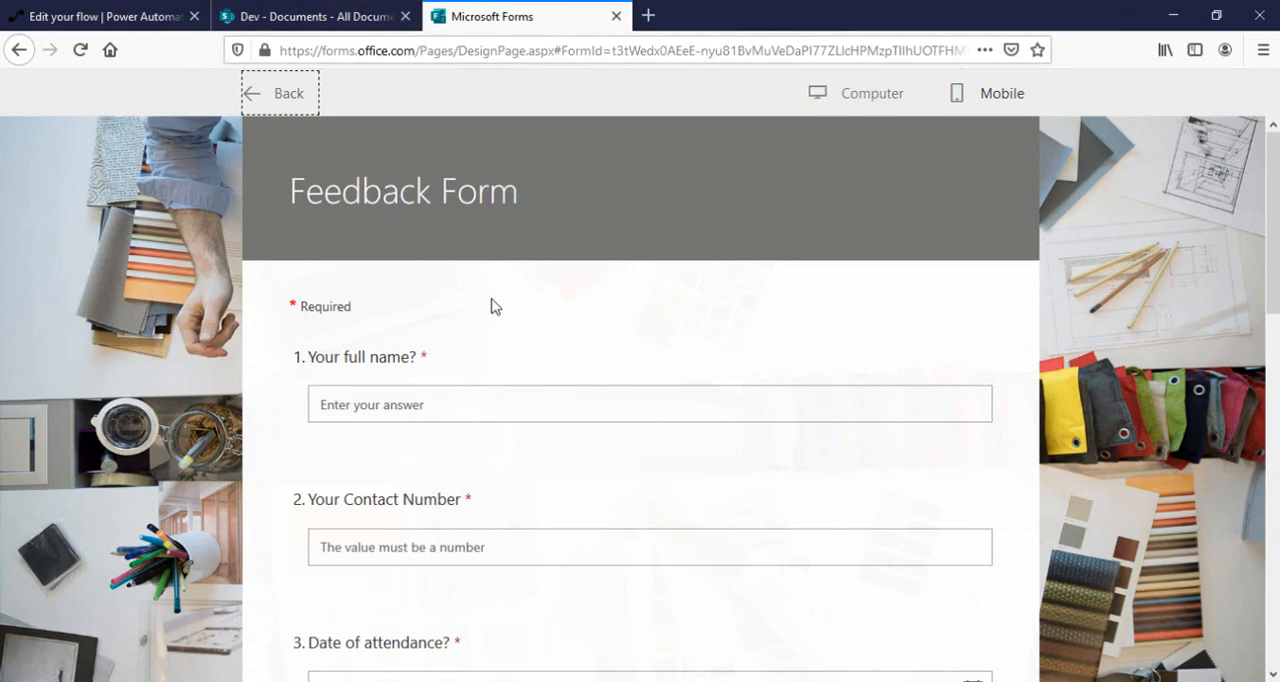
scroll(543, 388, "down", 10)
scroll(545, 390, "up", 10)
left_click(280, 12)
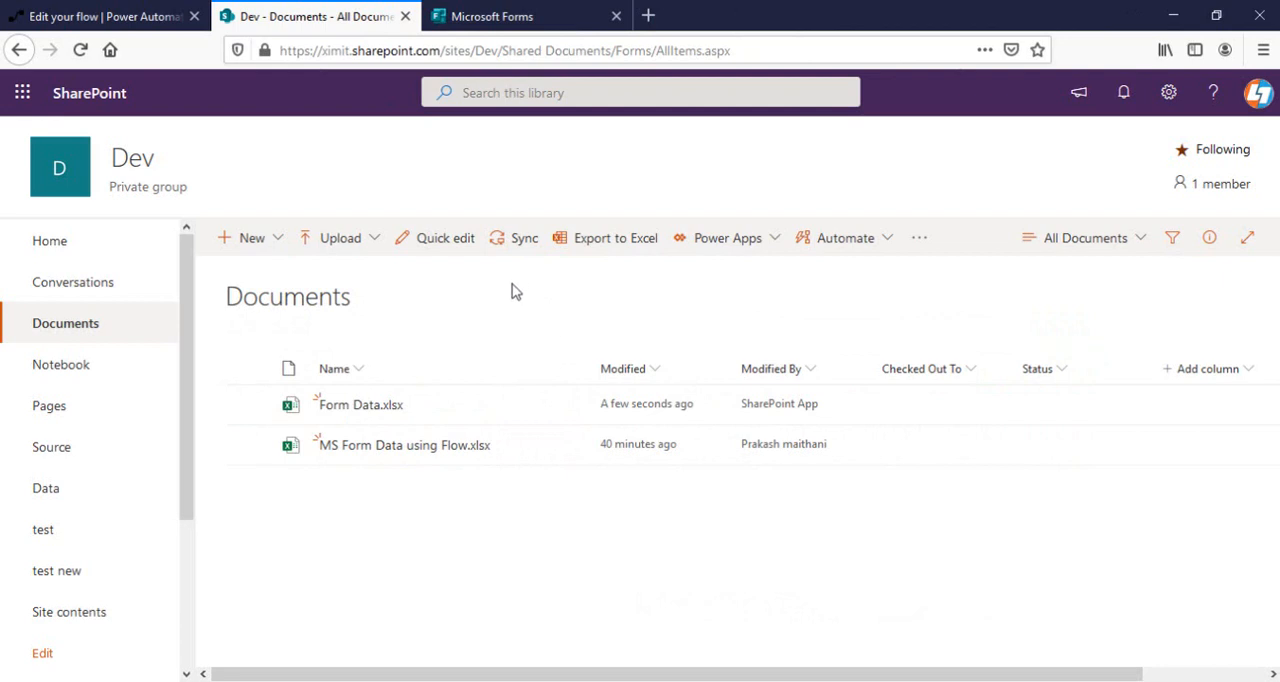
Switch to Power Automate and create an instant flow named "Form to Excel", skipping the initial trigger choice.
left_click(84, 16)
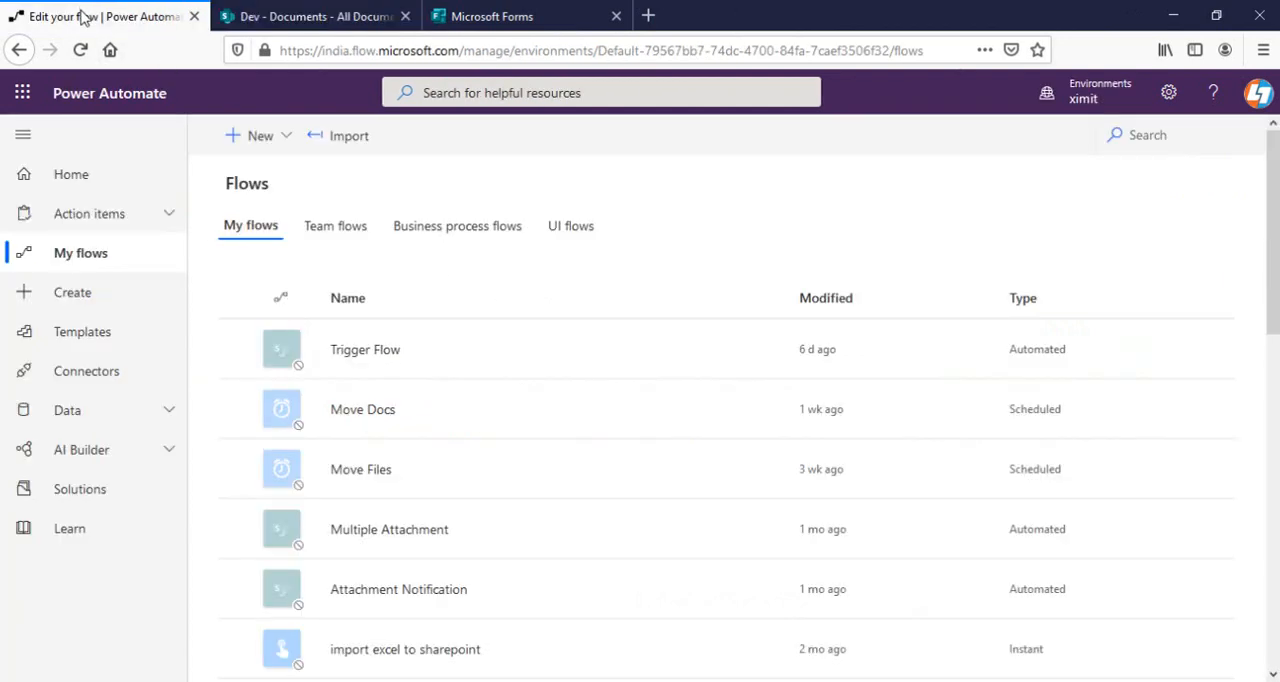
left_click(97, 296)
left_click(477, 340)
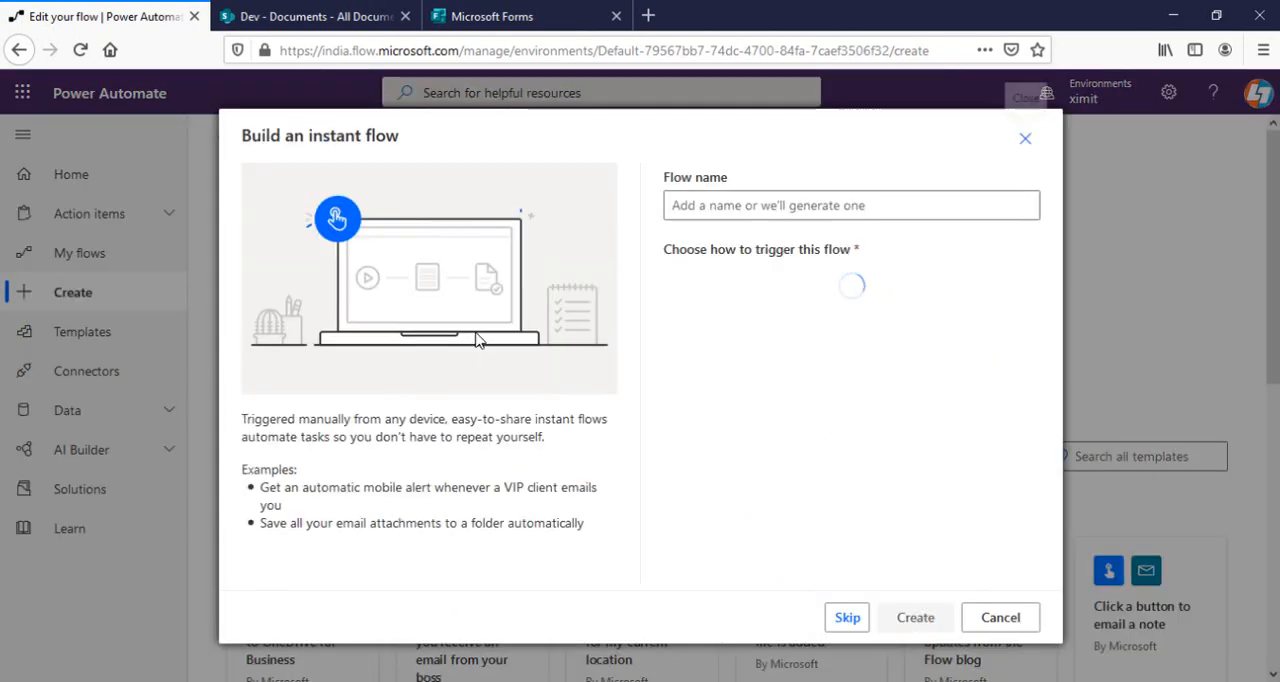
left_click(847, 617)
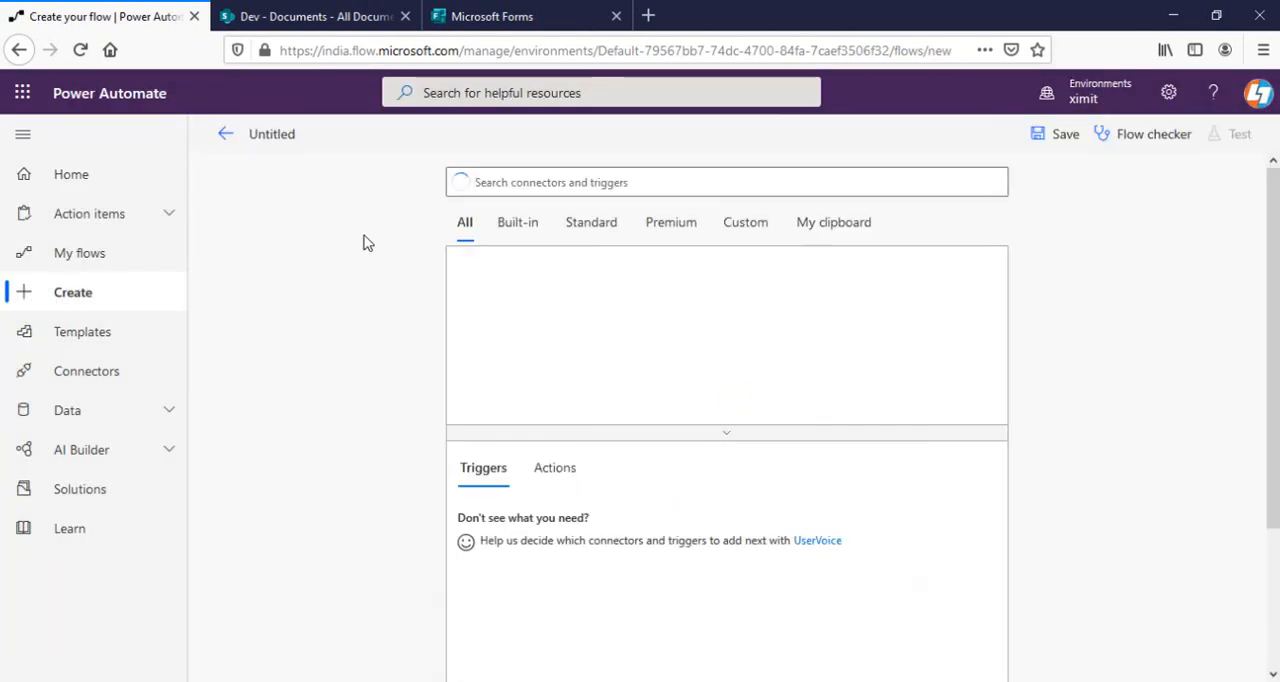
left_click(281, 134)
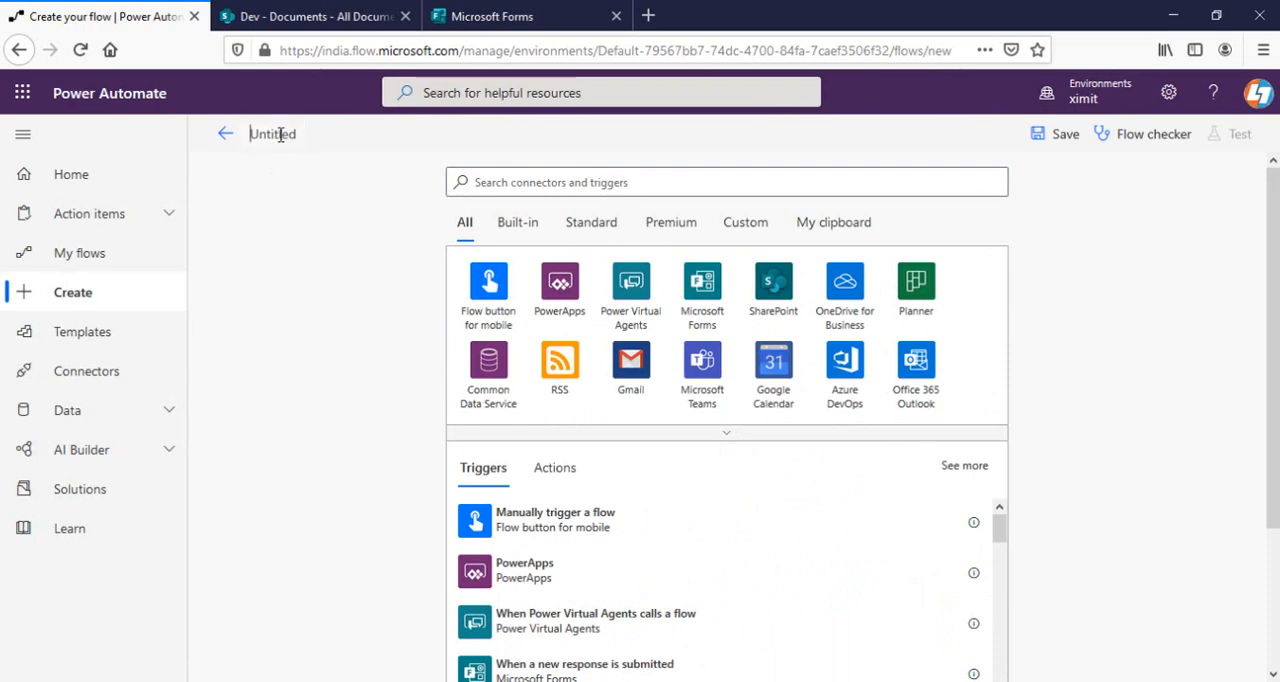
type("Form to")
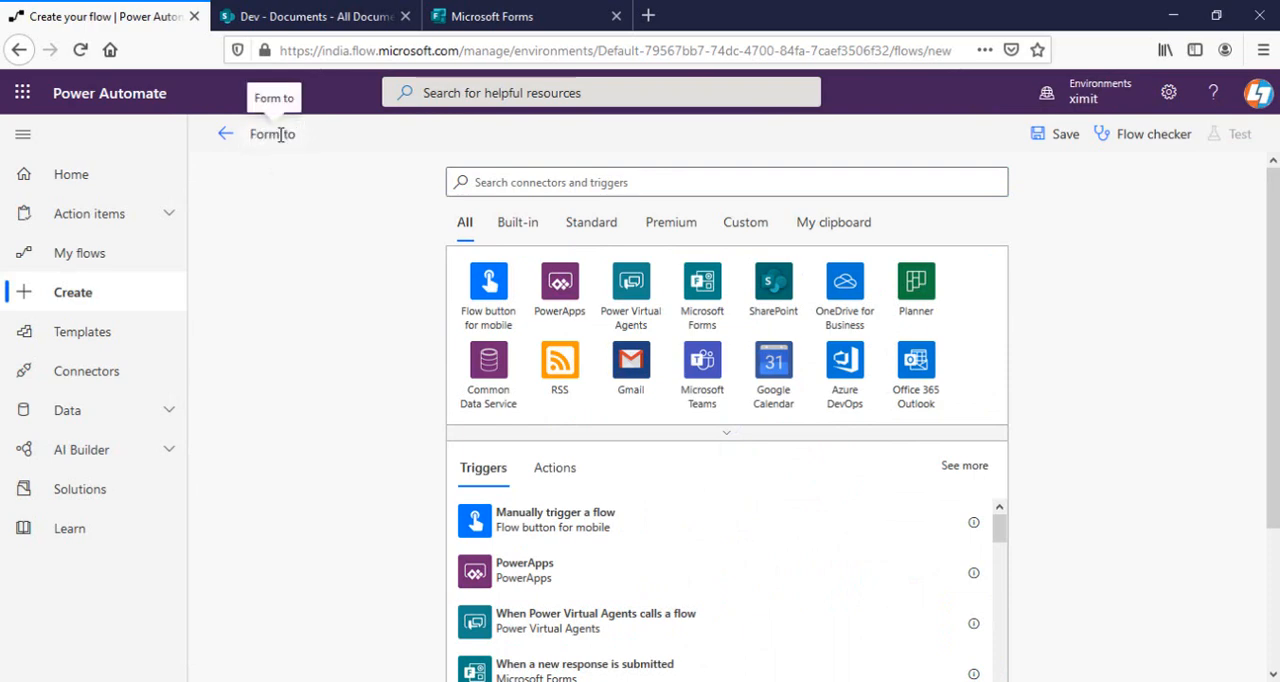
type(" Excel")
Add the Microsoft Forms trigger "When a new response is submitted" for the Feedback Form and check it against the open form.
left_click(706, 293)
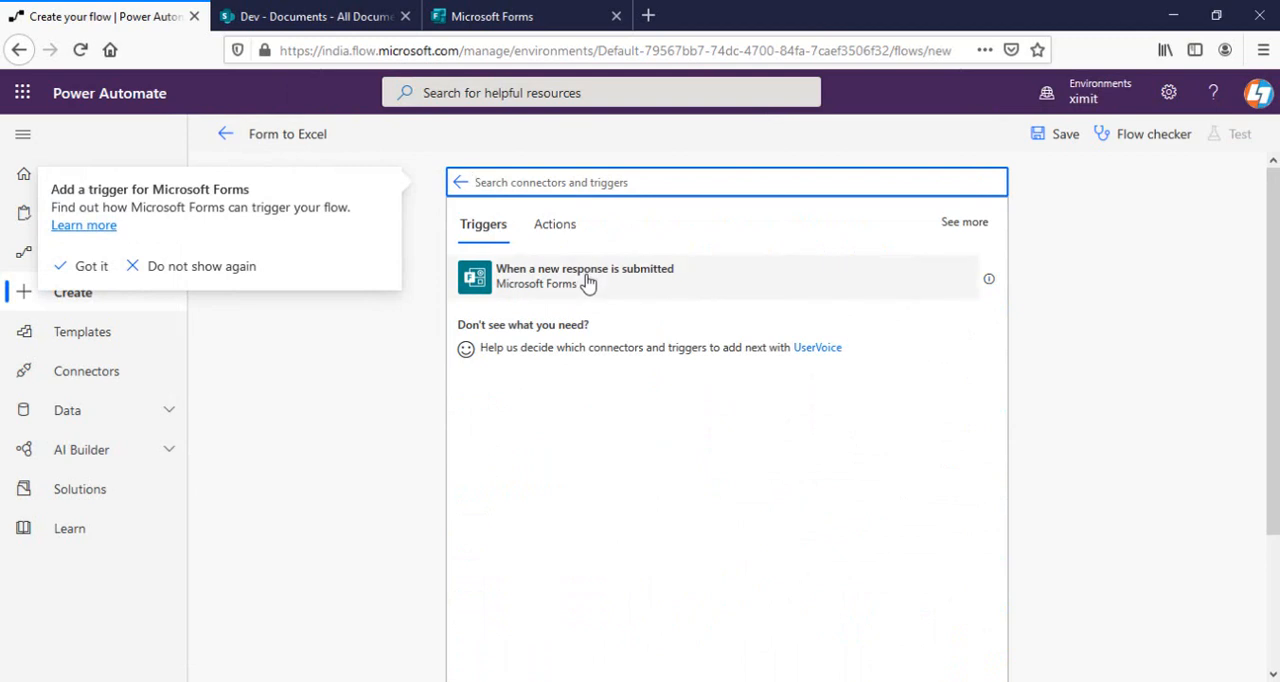
left_click(587, 283)
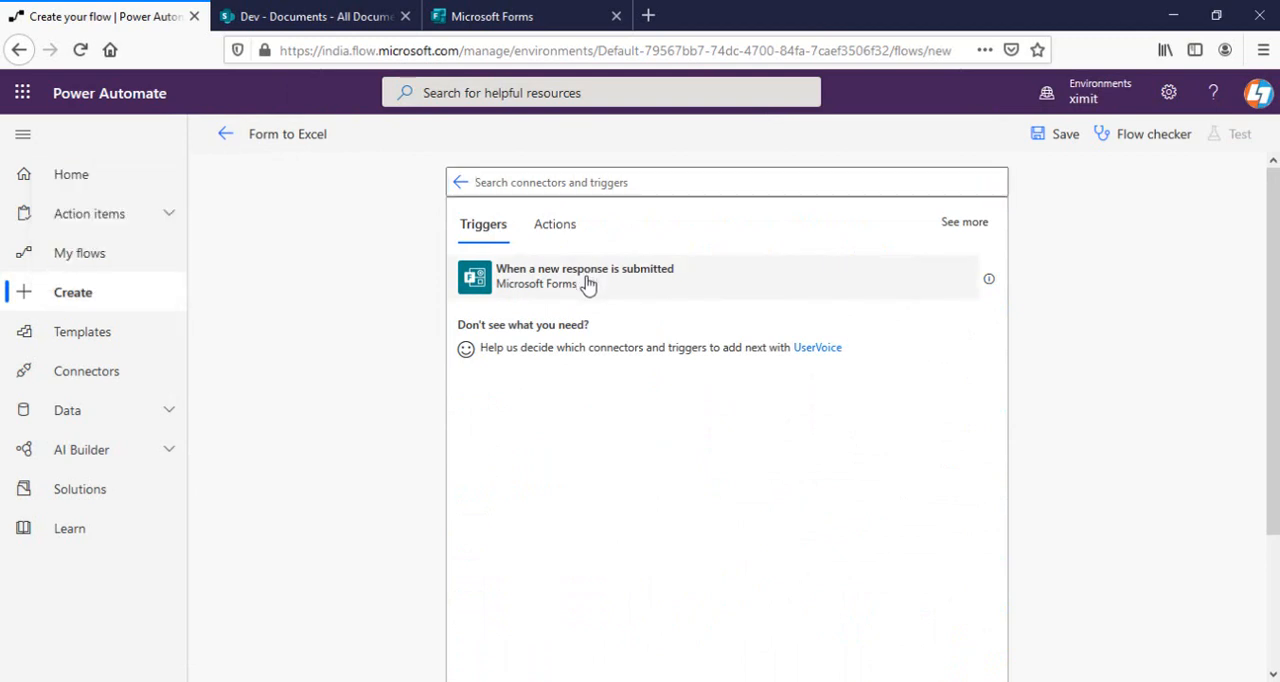
left_click(742, 231)
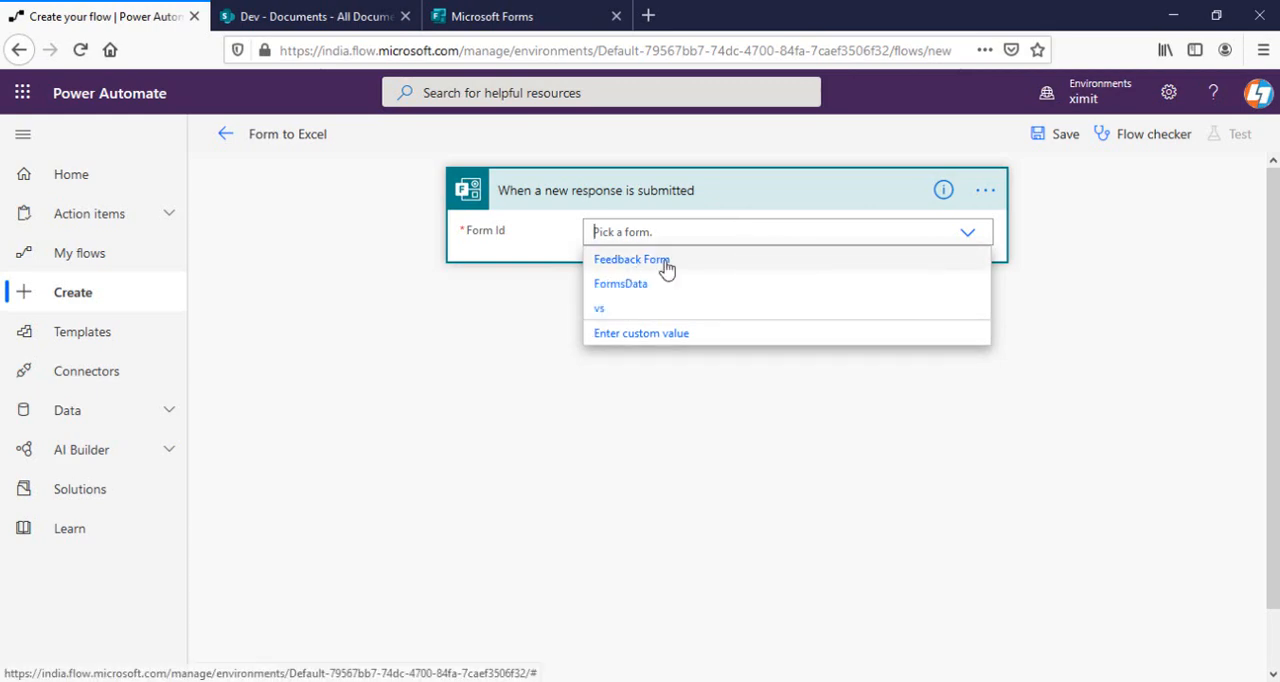
left_click(658, 262)
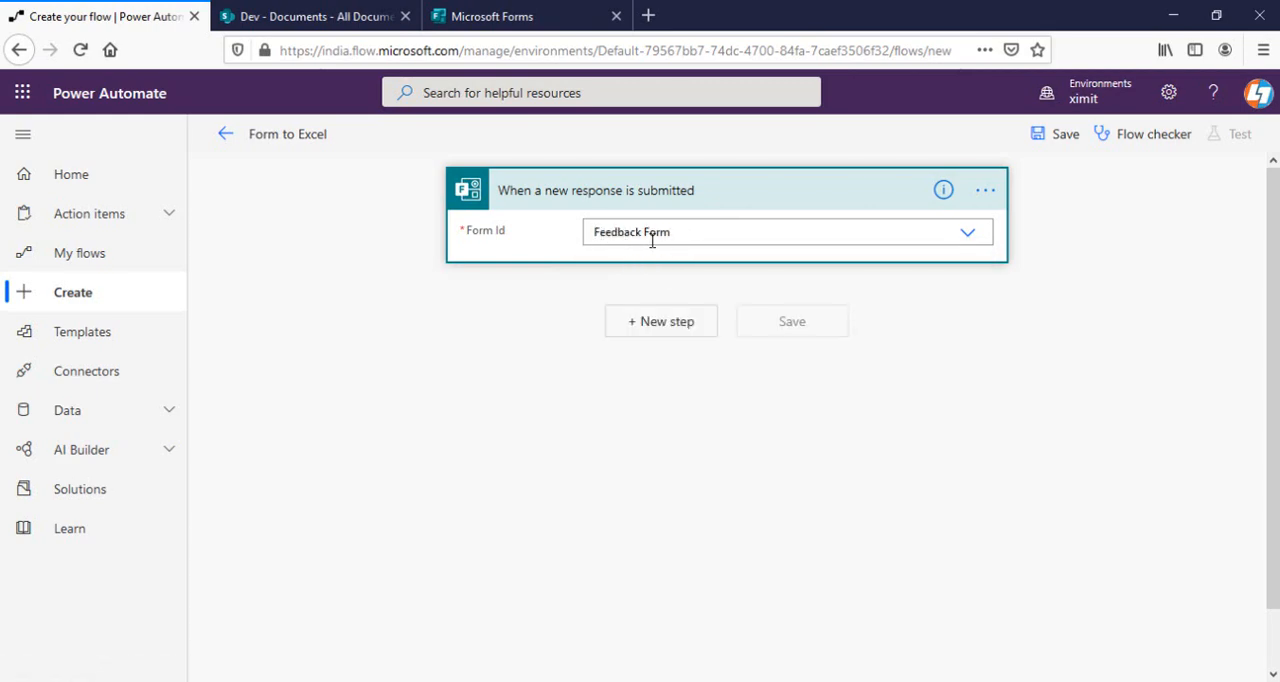
left_click(551, 20)
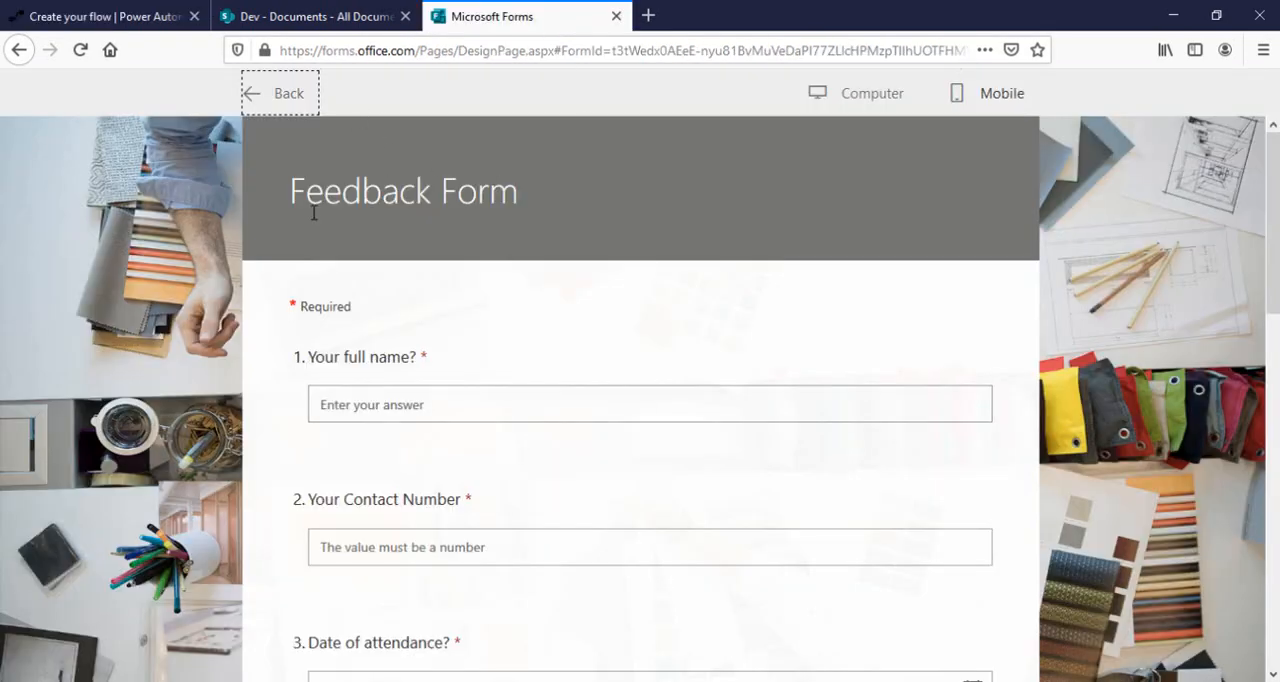
left_click(104, 16)
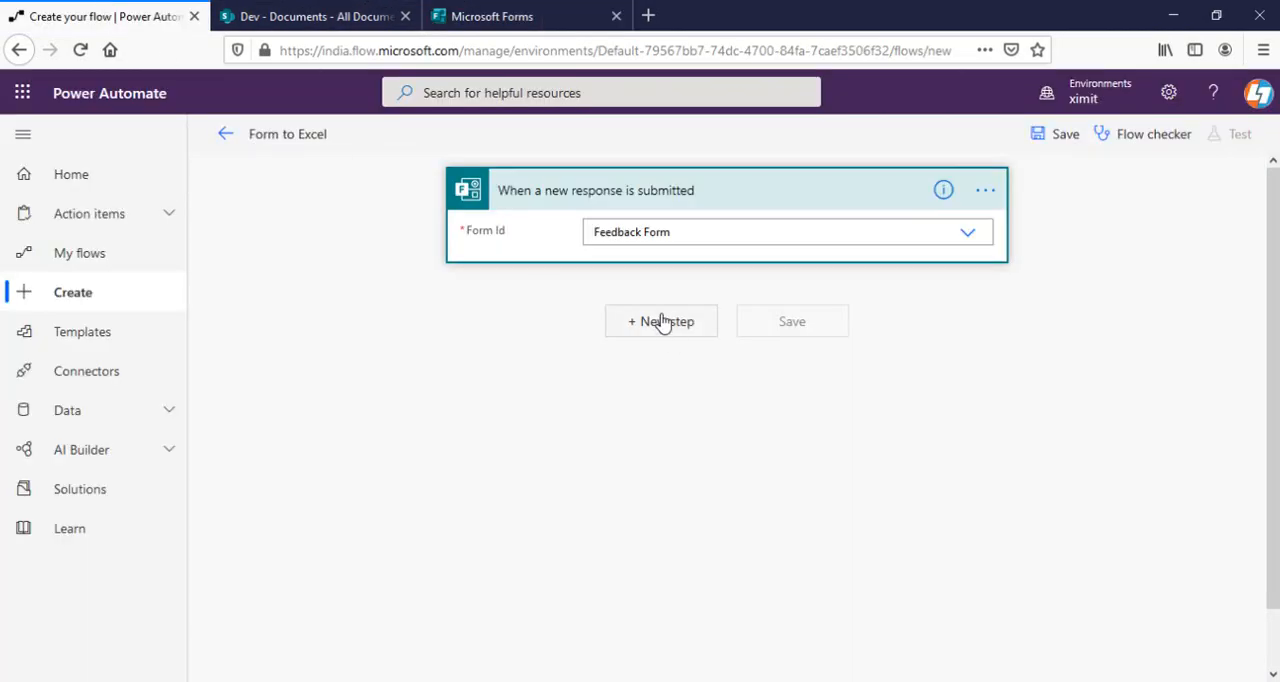
Add the Microsoft Forms action "Get response details" below the trigger.
left_click(703, 343)
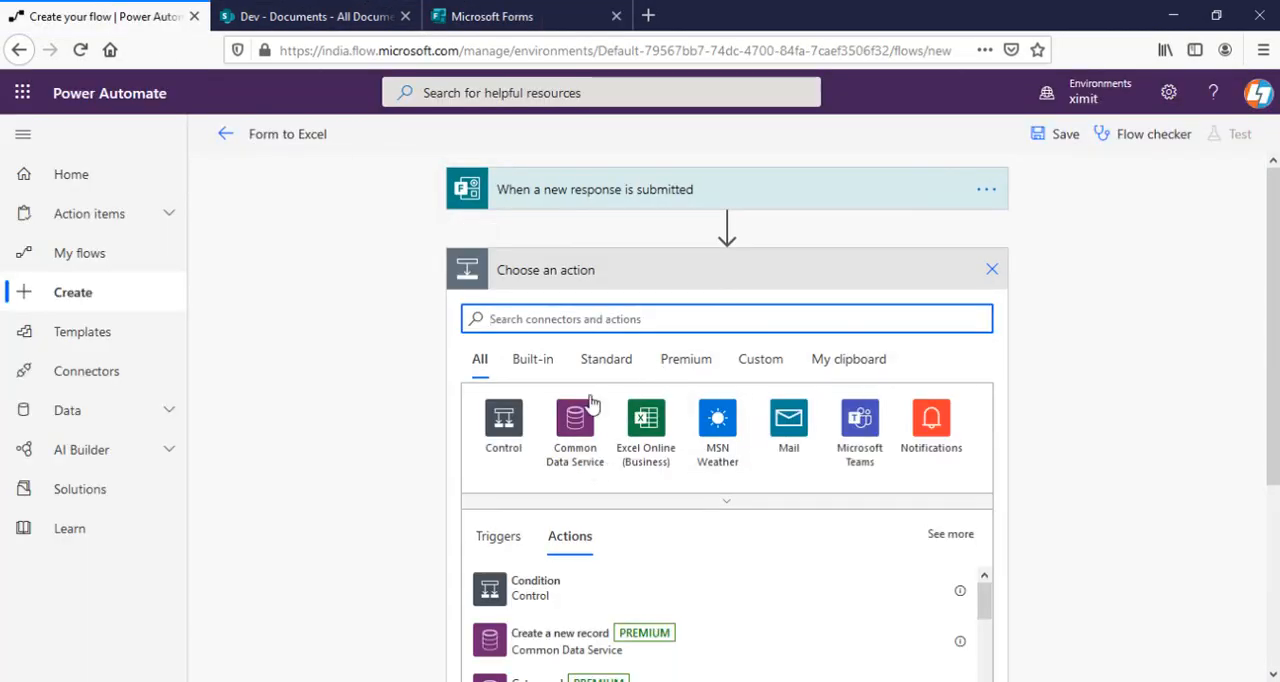
type("forms")
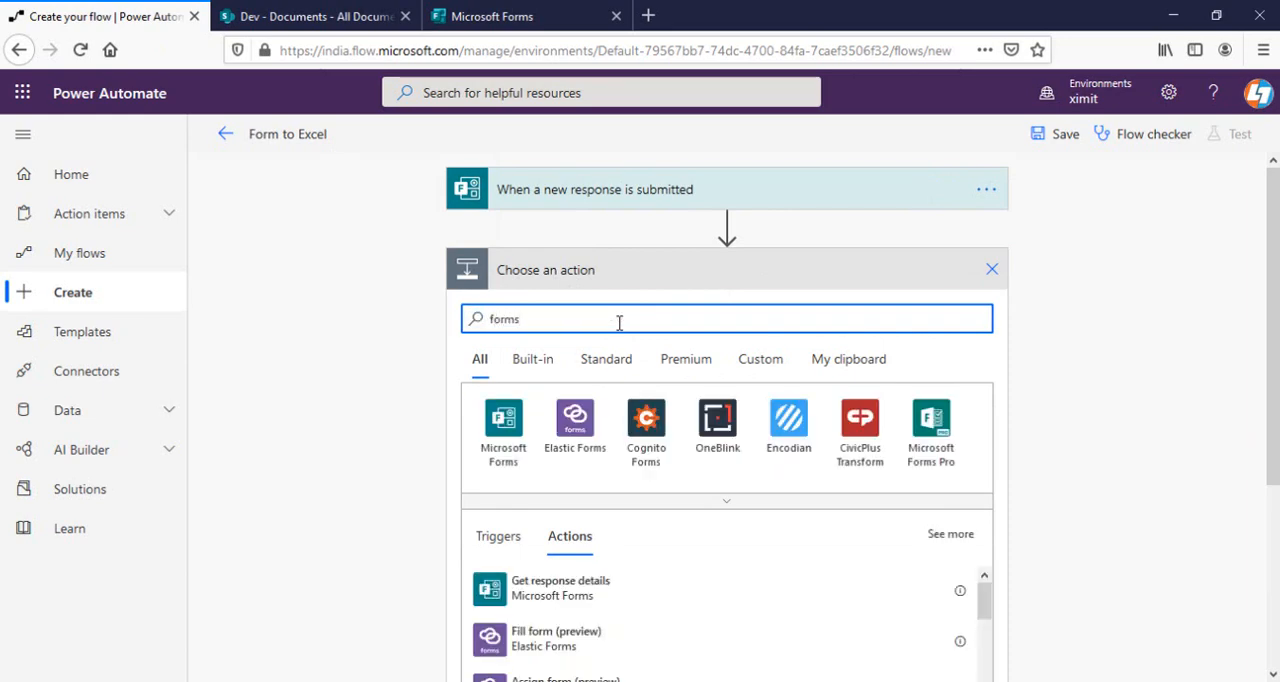
left_click(505, 420)
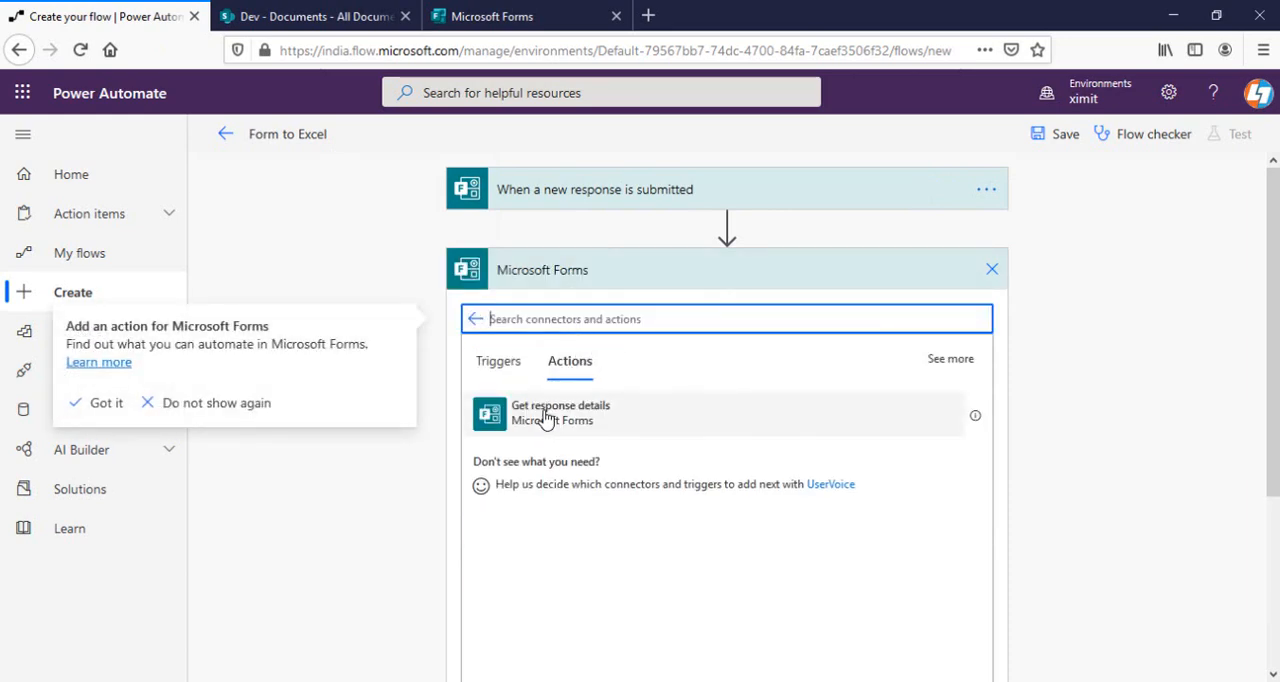
left_click(546, 418)
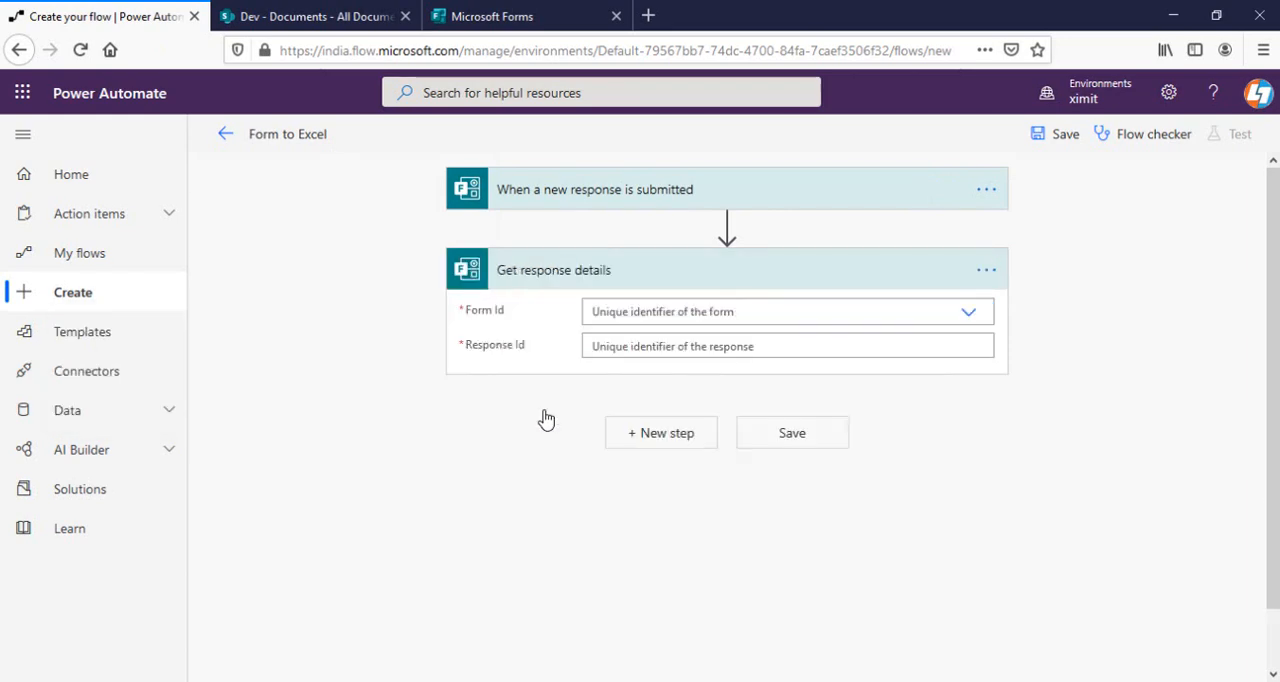
Set the response details action's Form Id to Feedback Form and its Response Id to the dynamic value "List of response notifications Response Id".
left_click(785, 309)
left_click(671, 342)
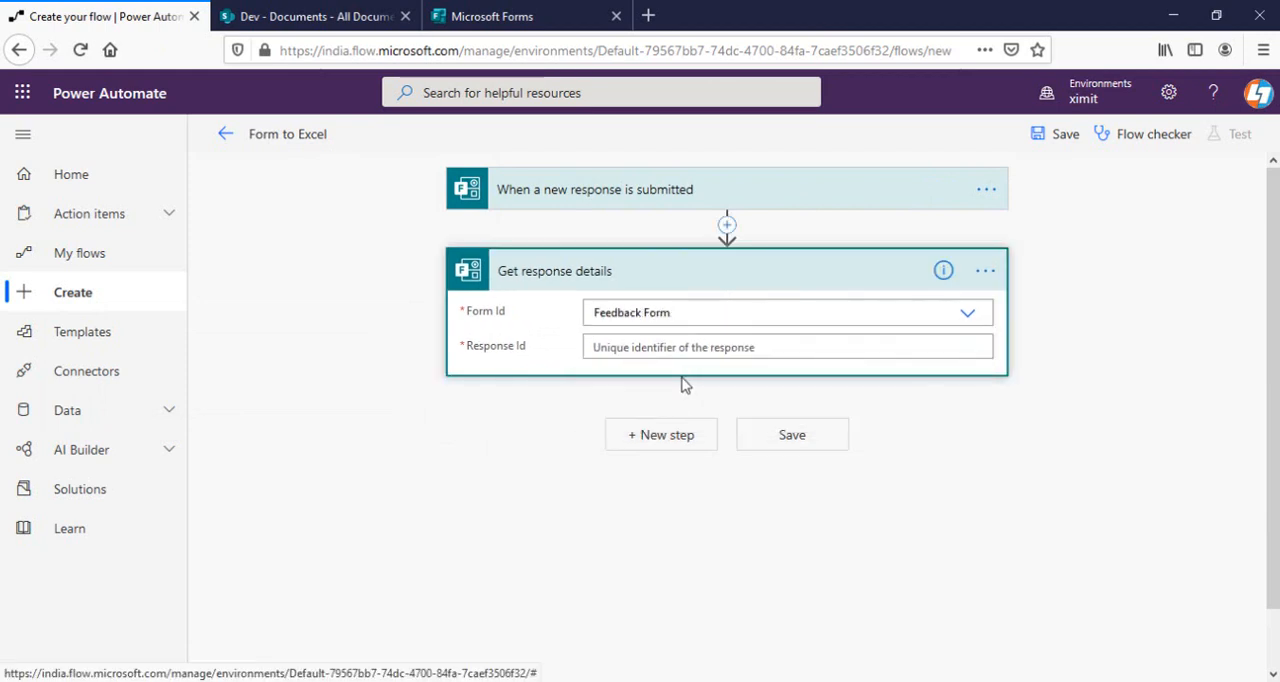
left_click(688, 348)
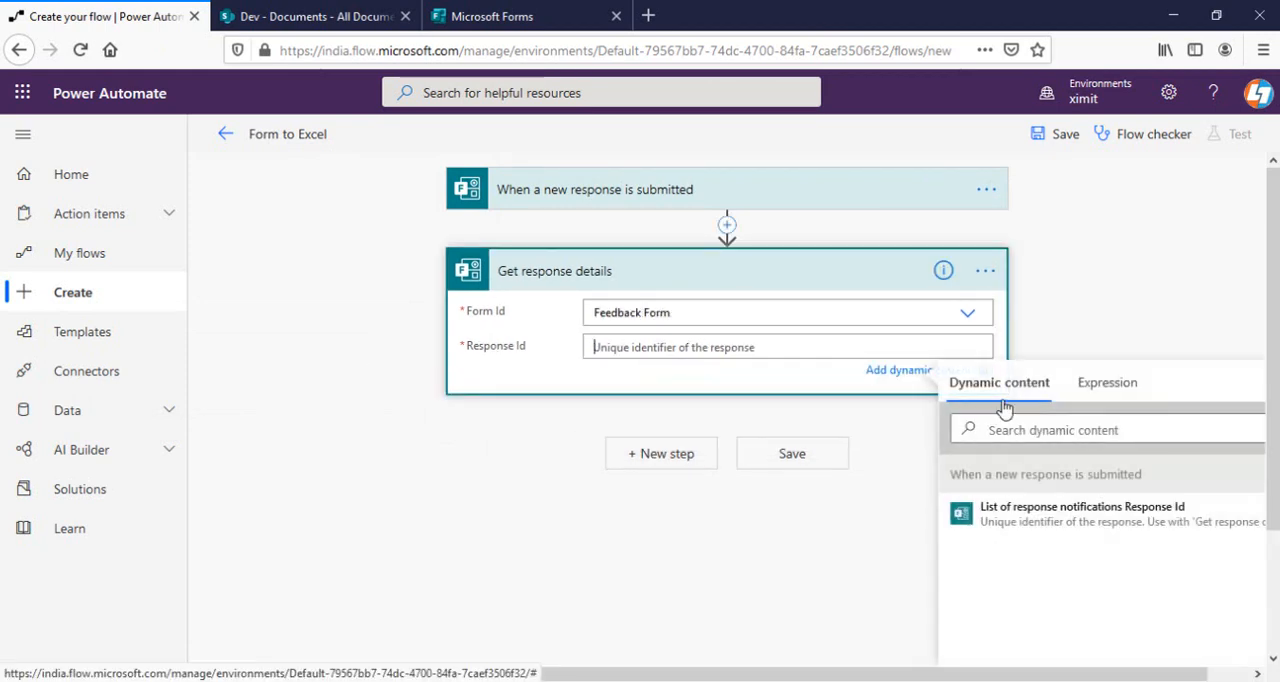
left_click(1146, 522)
left_click(563, 288)
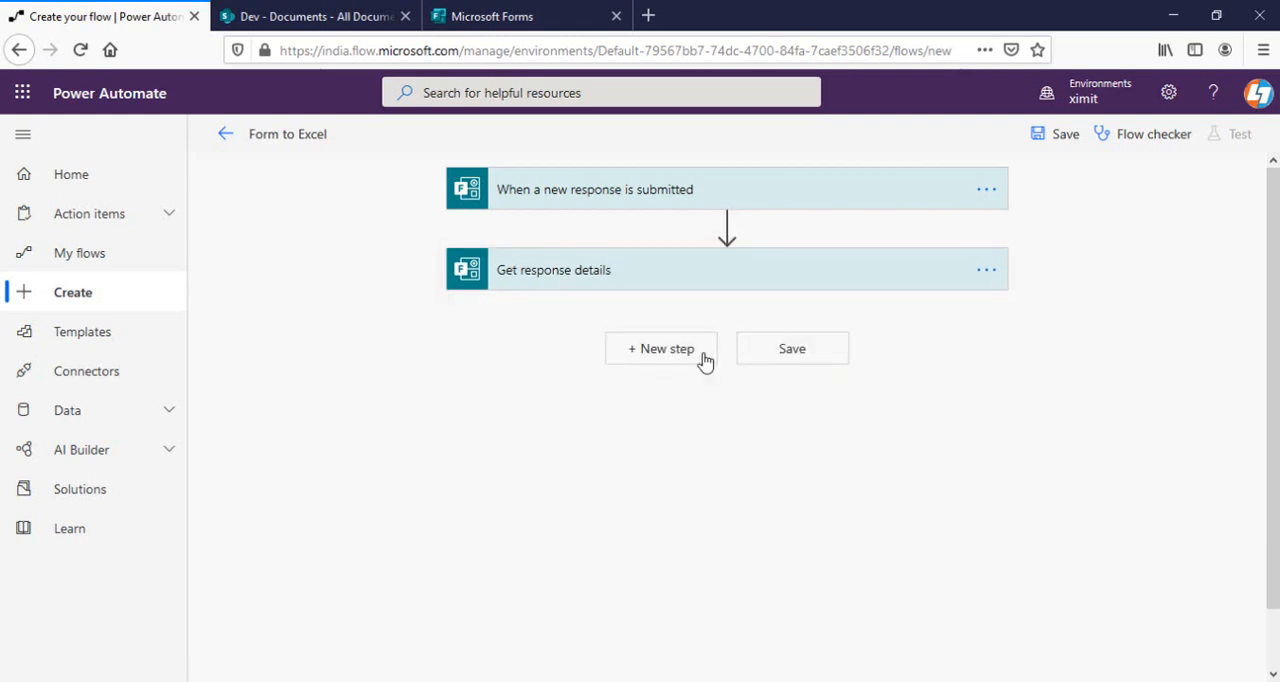
Add the Excel Online (Business) action "Add a row into a table" after Get response details.
left_click(680, 357)
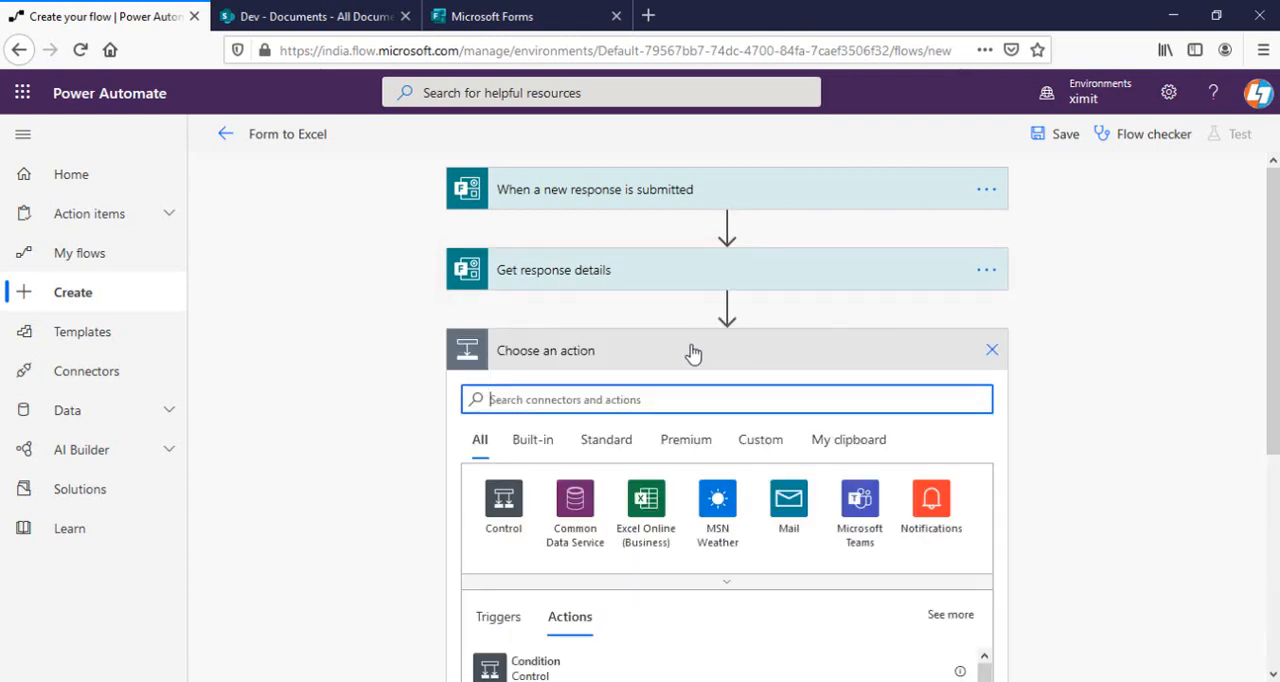
left_click(666, 510)
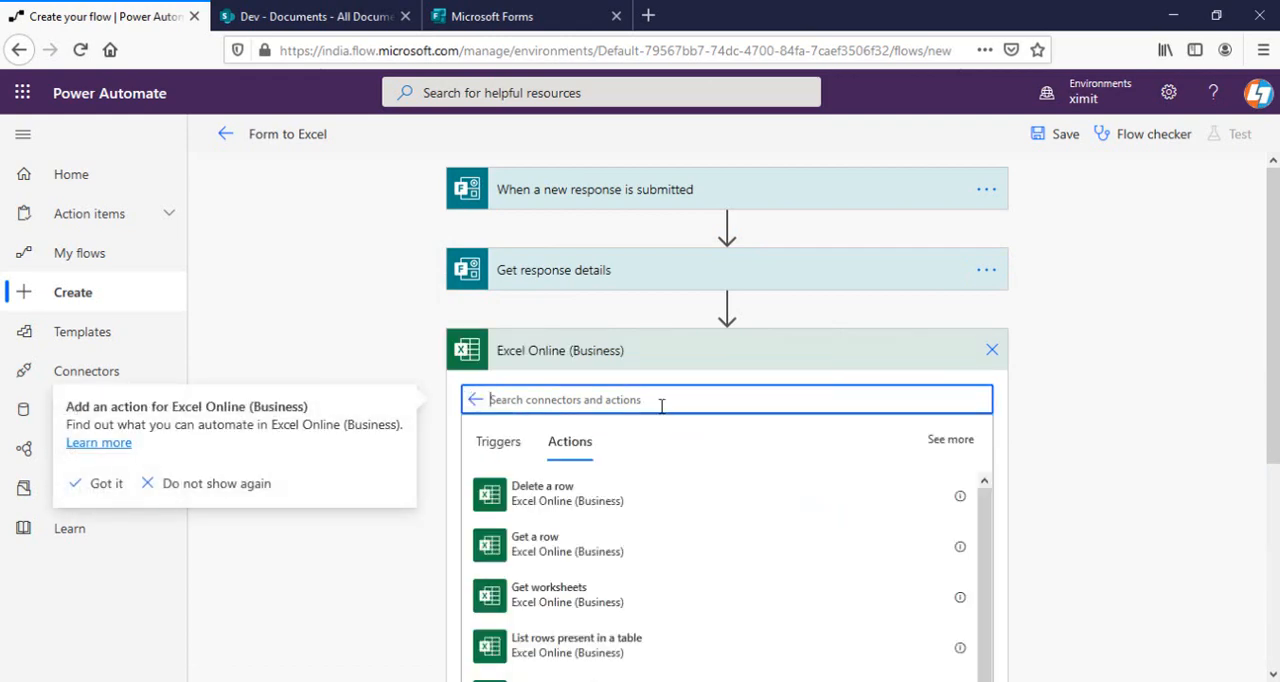
type("add a row")
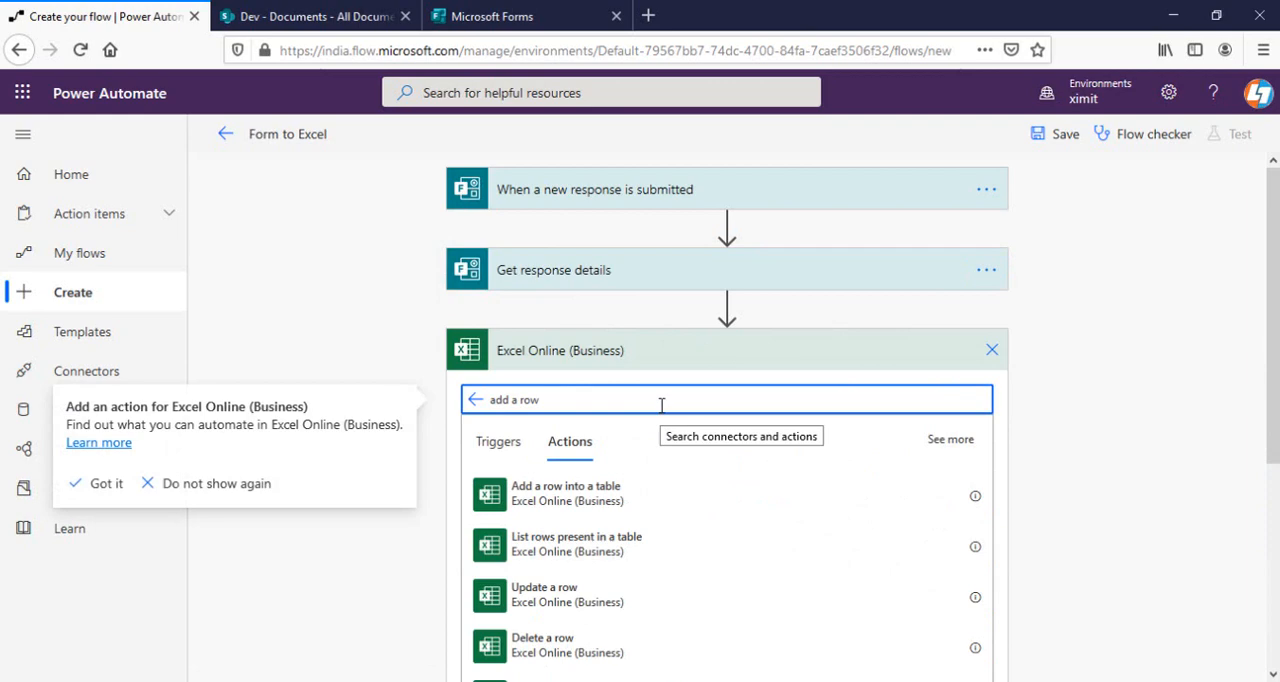
left_click(588, 508)
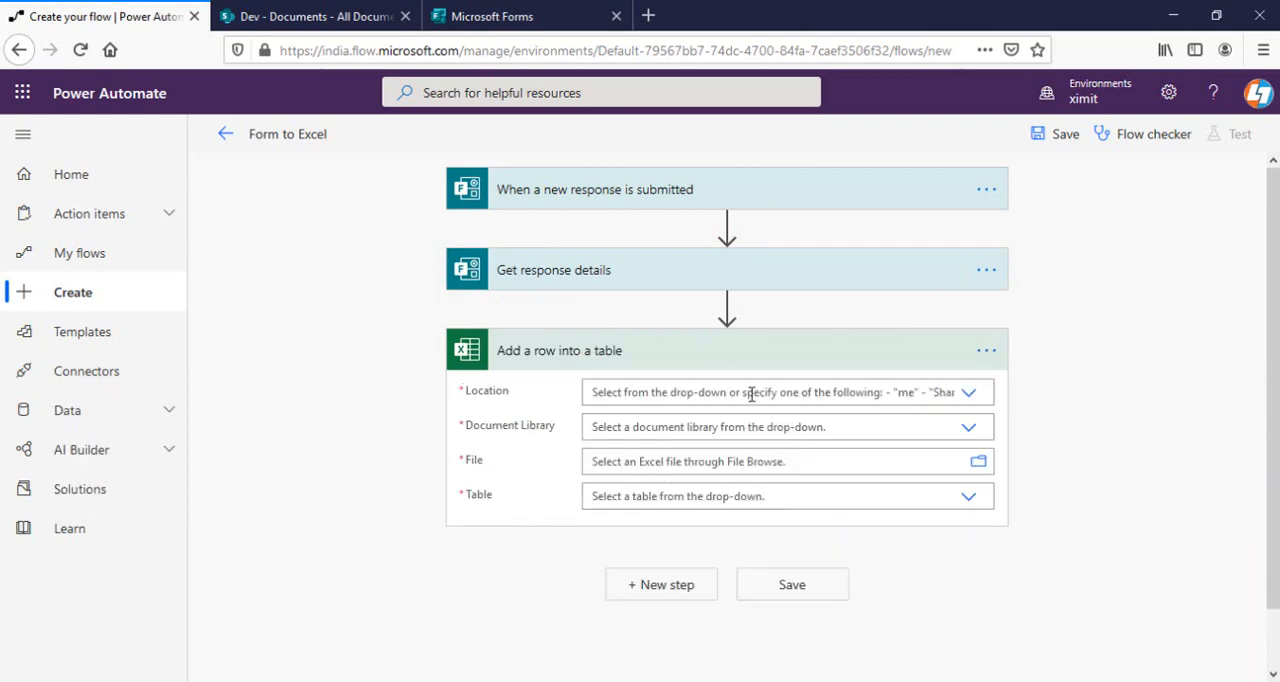
Point the row action to SharePoint Site - Dev, the Documents library, the file "MS Form Data using Flow.xlsx" and Table2.
left_click(751, 393)
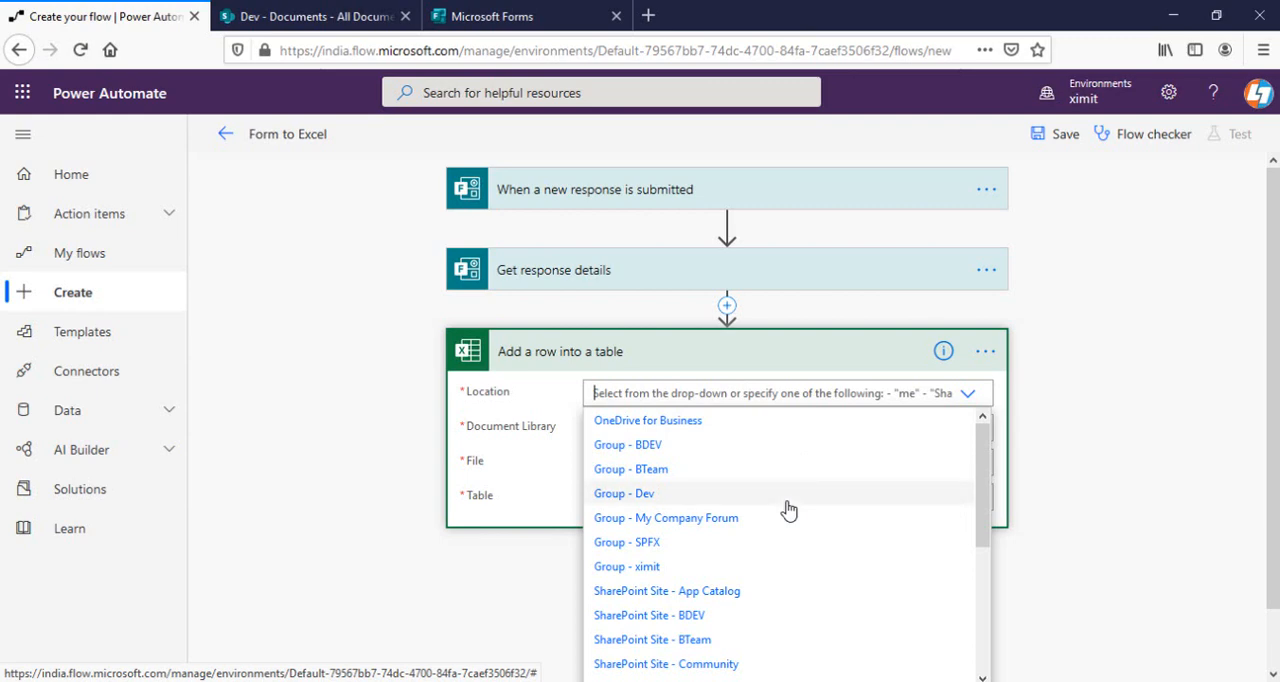
scroll(788, 510, "down", 3)
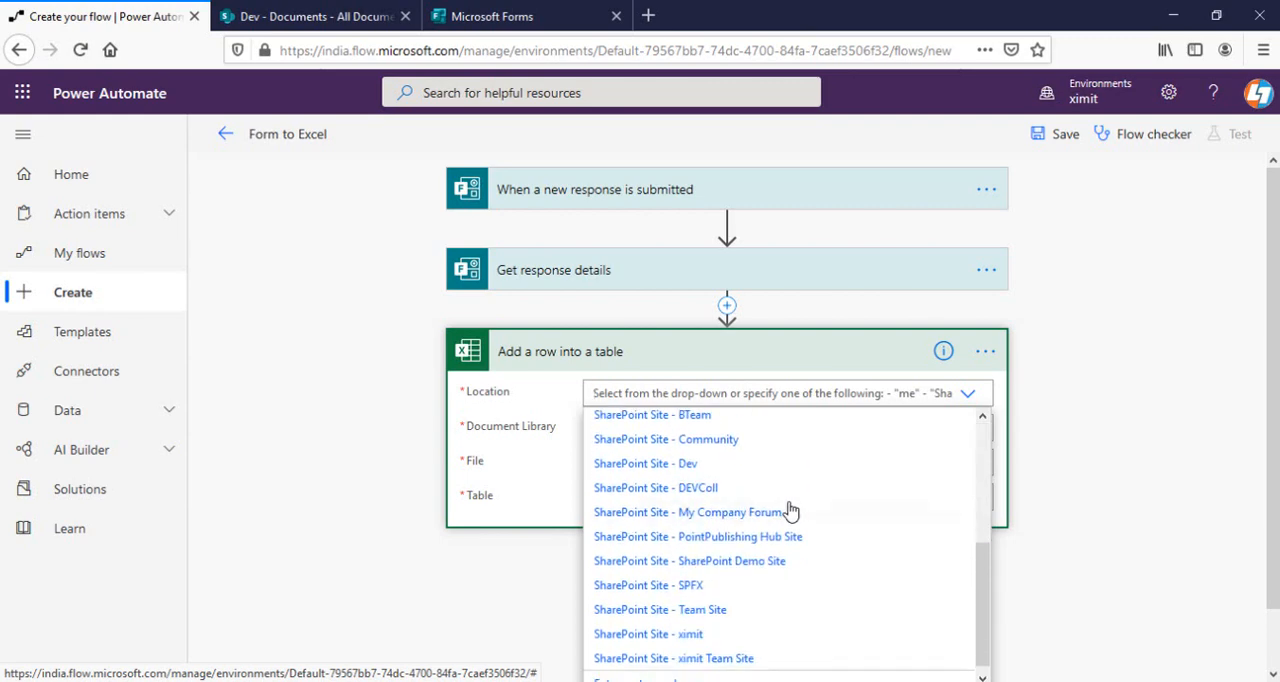
left_click(648, 466)
left_click(769, 430)
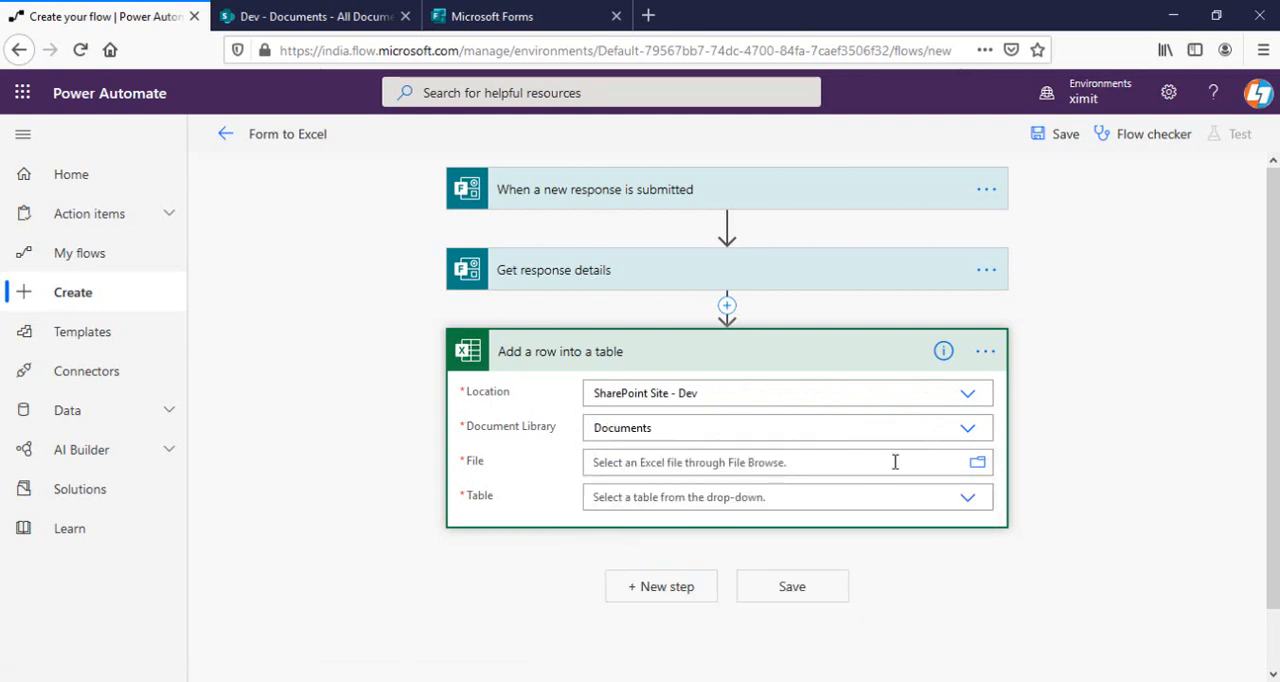
left_click(977, 464)
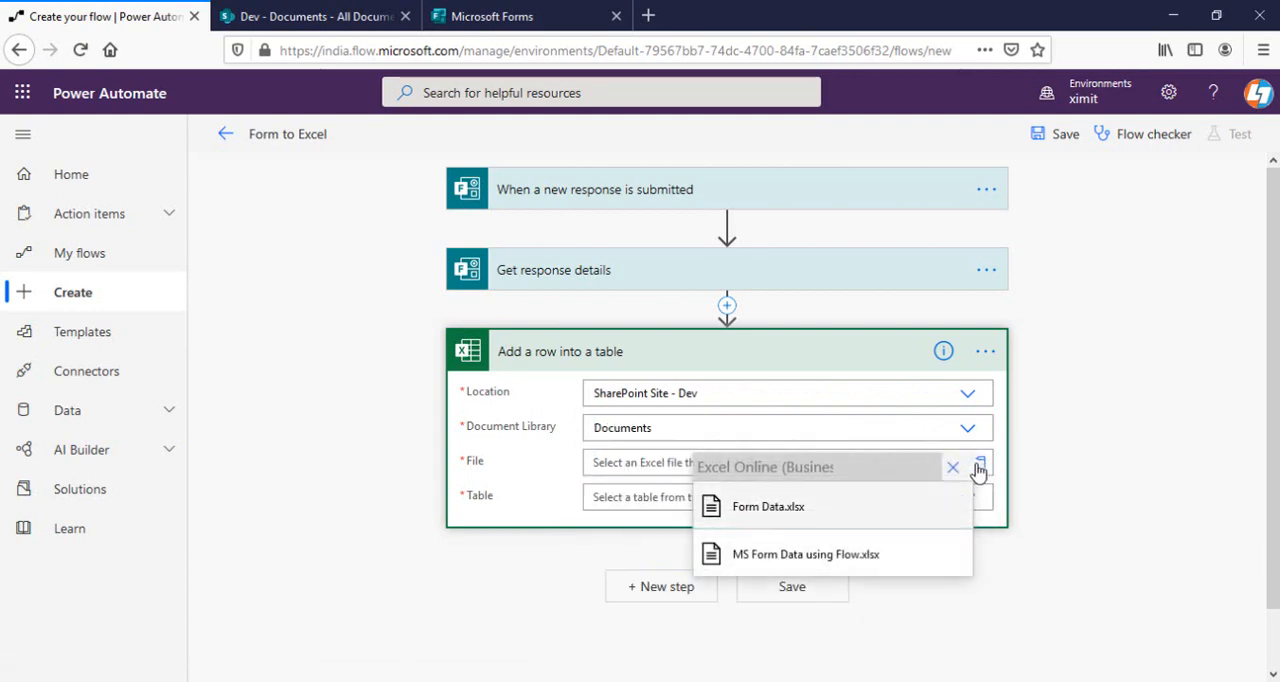
left_click(806, 556)
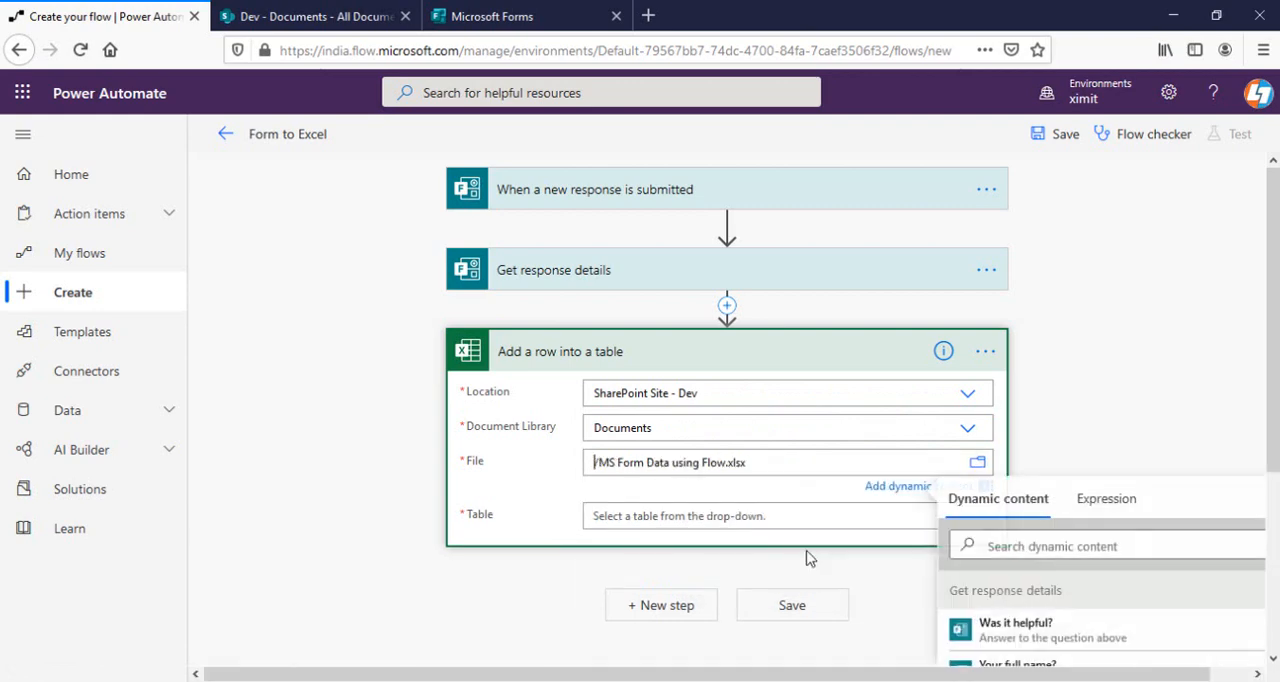
left_click(687, 517)
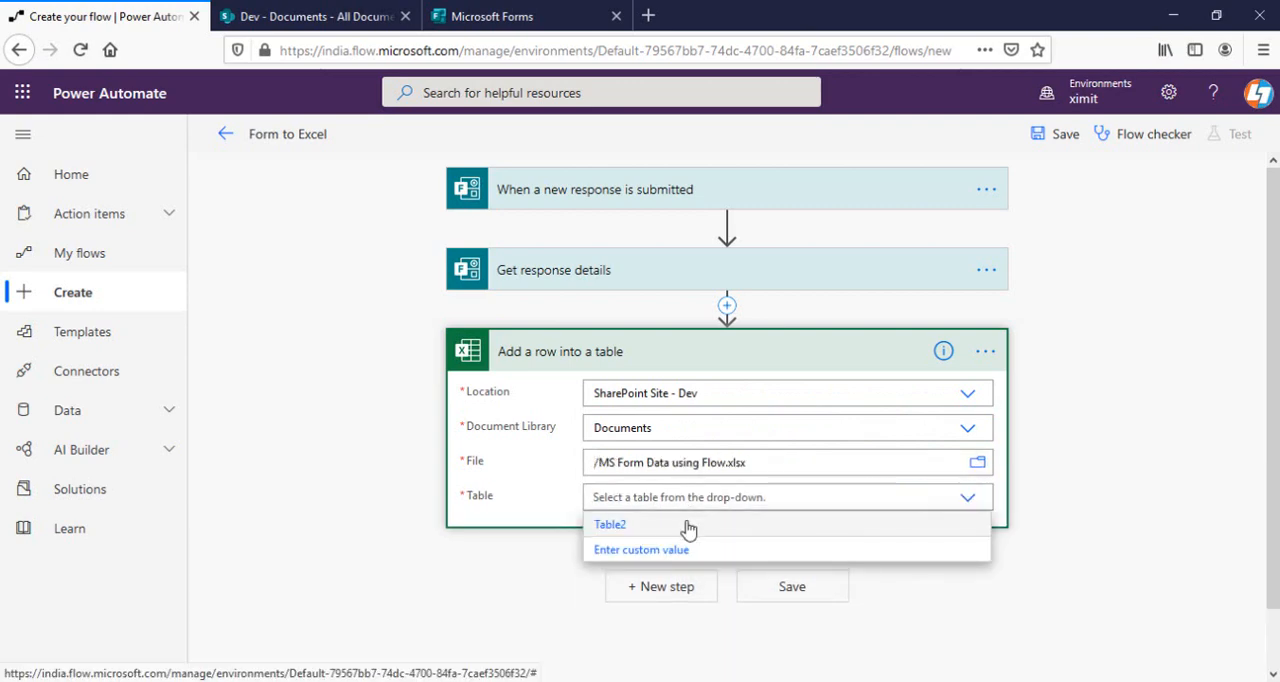
left_click(647, 530)
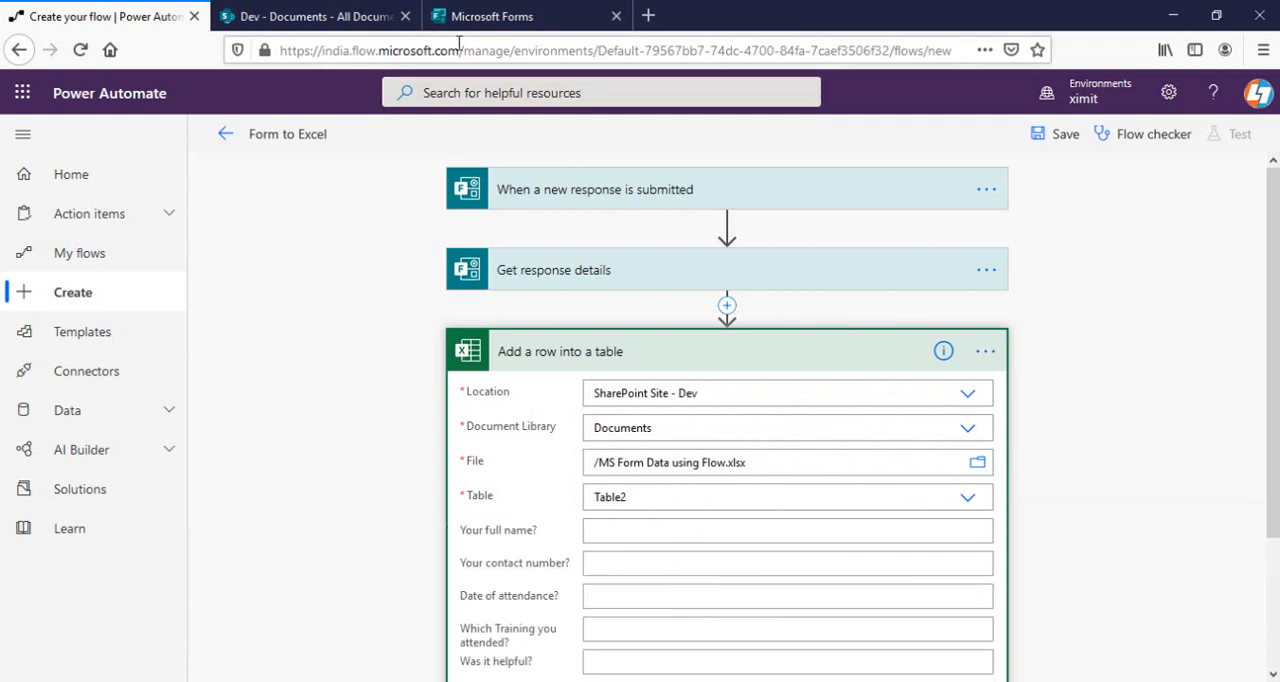
Open "MS Form Data using Flow.xlsx" from the Dev library and compare its column headers with the row action's fields.
left_click(301, 12)
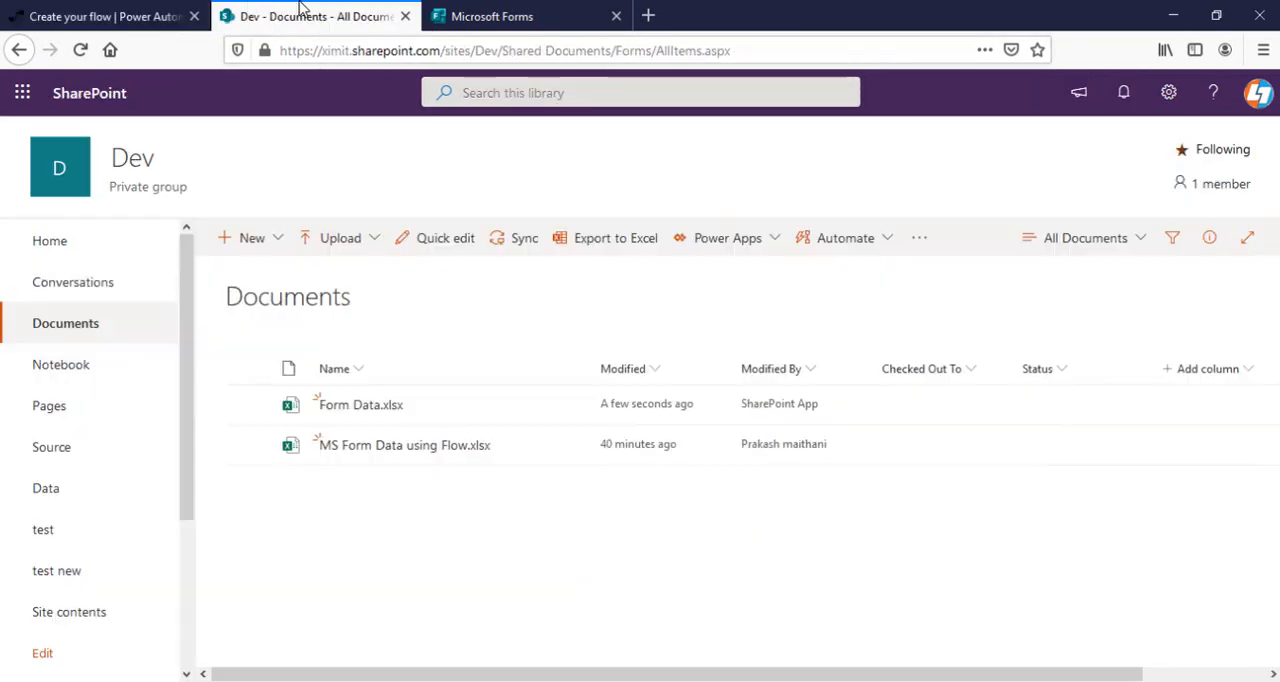
left_click(388, 447)
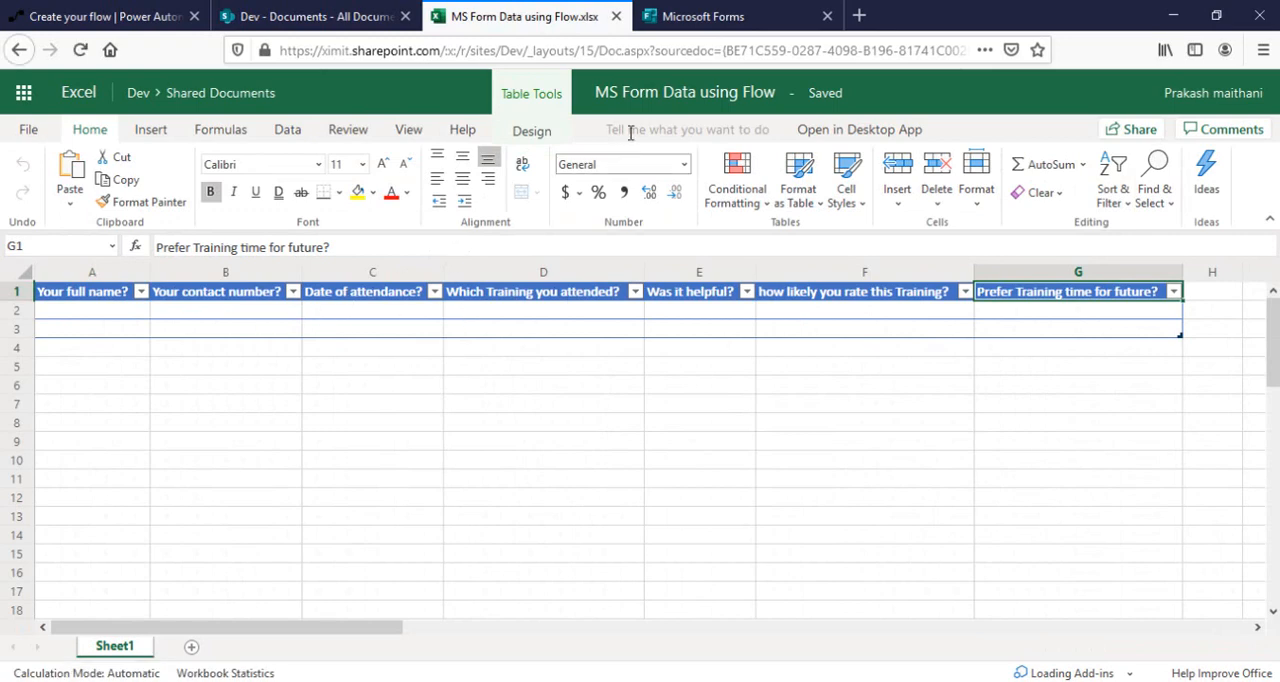
left_click(115, 16)
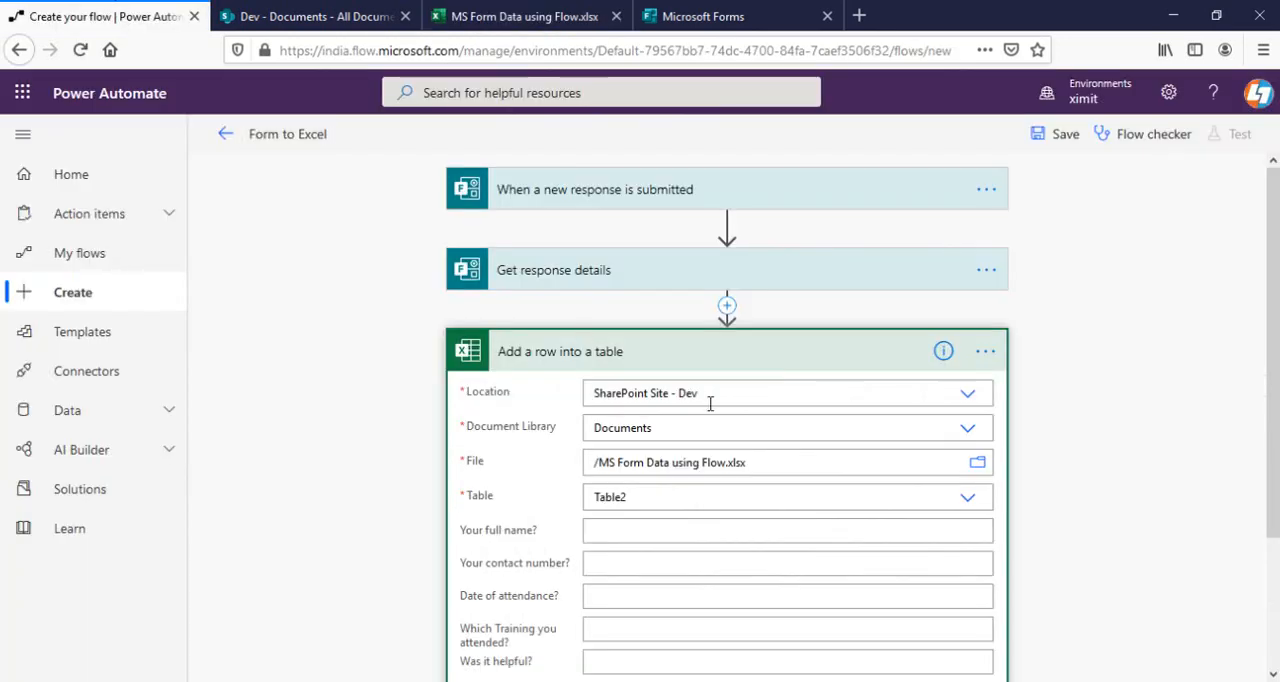
scroll(710, 403, "down", 3)
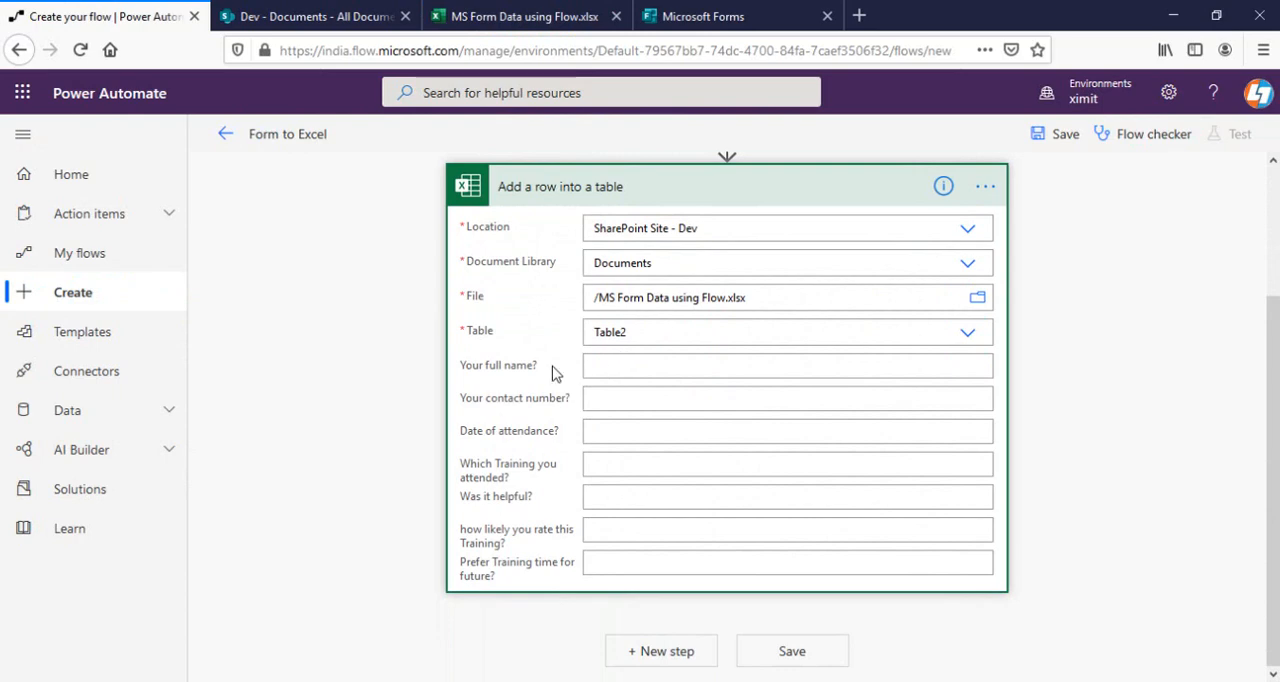
left_click(506, 20)
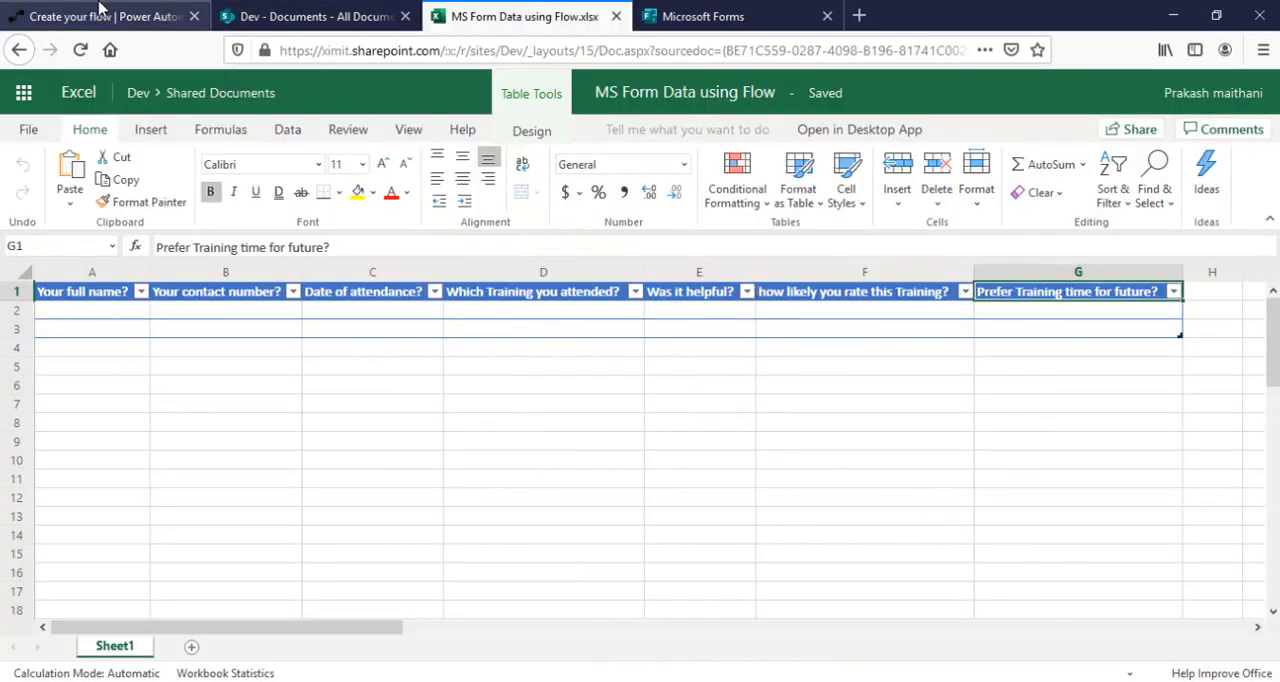
left_click(105, 16)
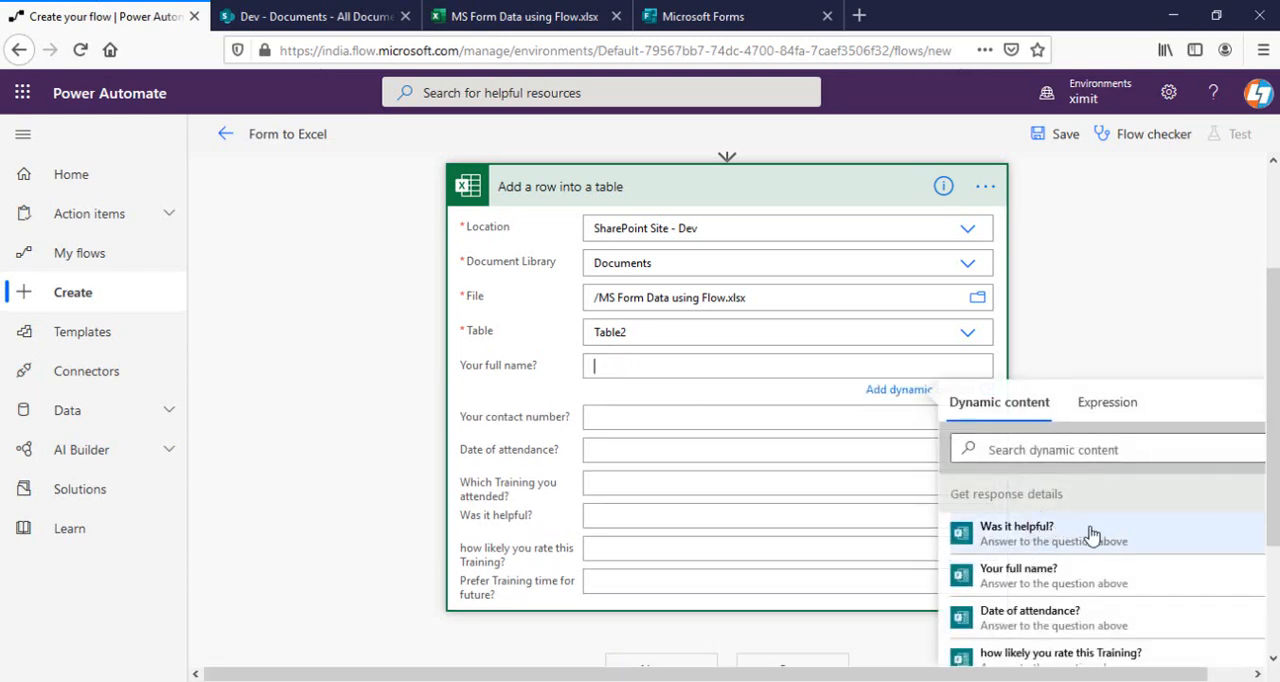
Map the "Your full name?" and "Your contact number?" columns to the matching form answers from Get response details.
scroll(1275, 486, "down", 2)
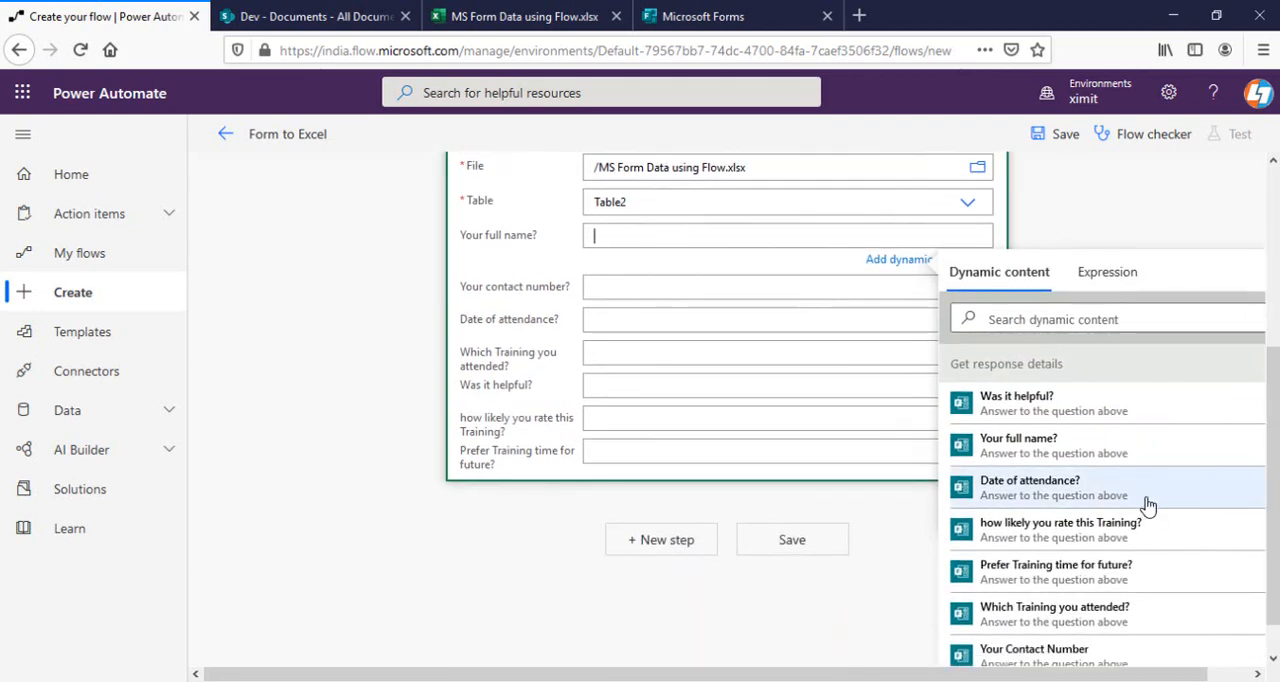
left_click(1043, 448)
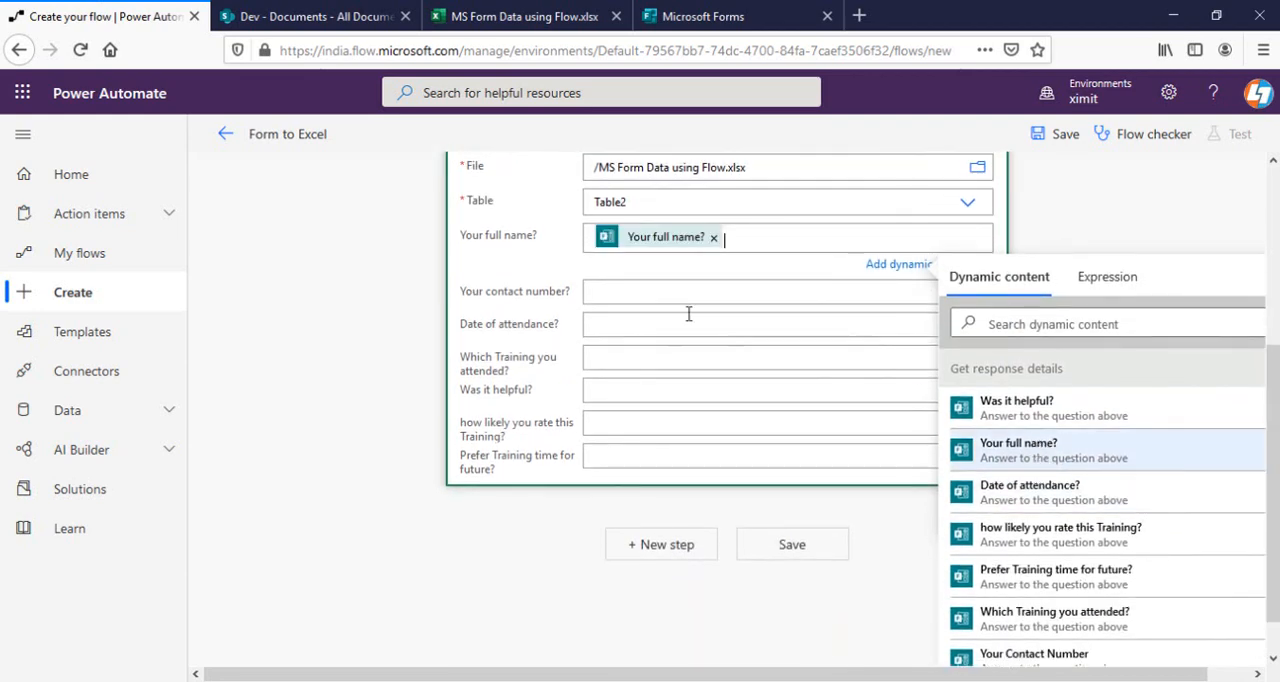
left_click(633, 291)
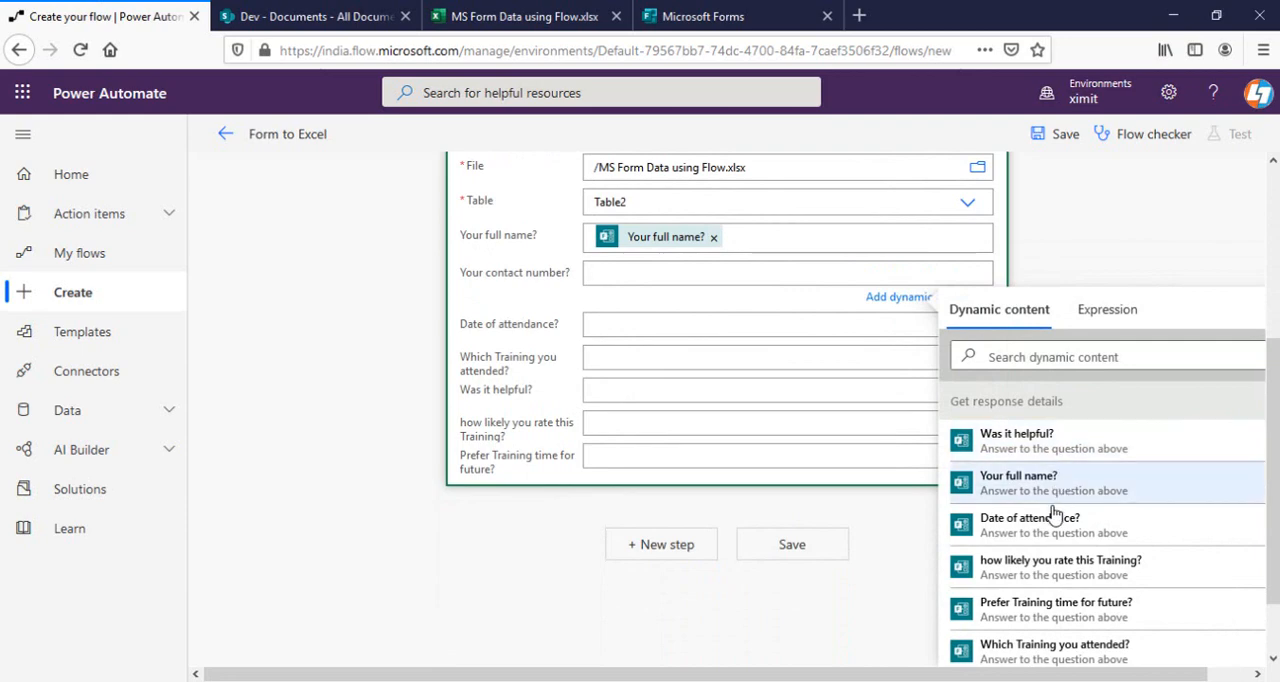
left_click(1031, 357)
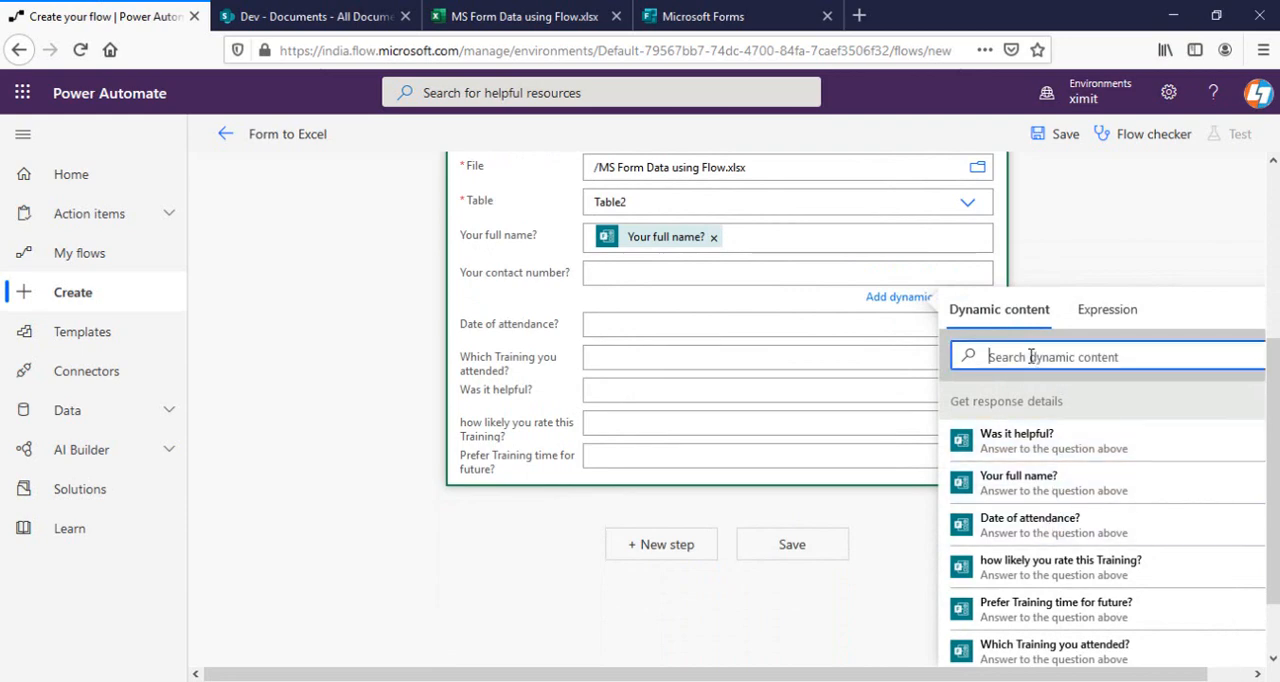
type("cont")
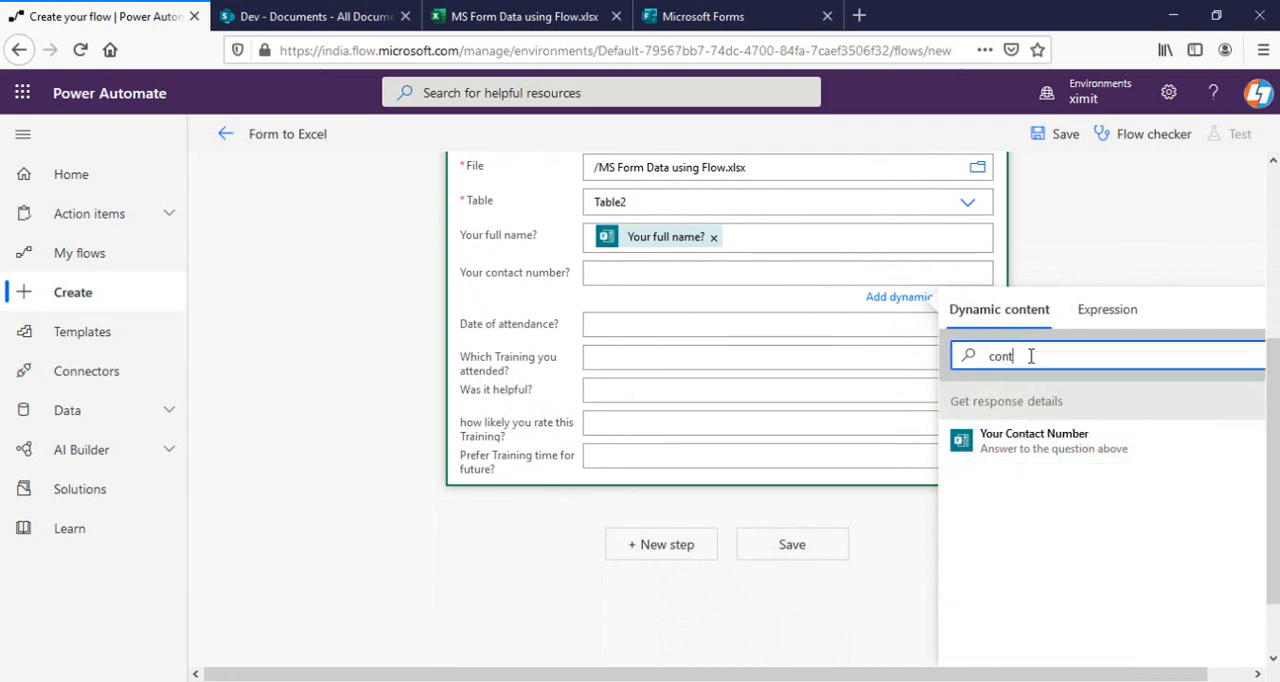
left_click(1090, 445)
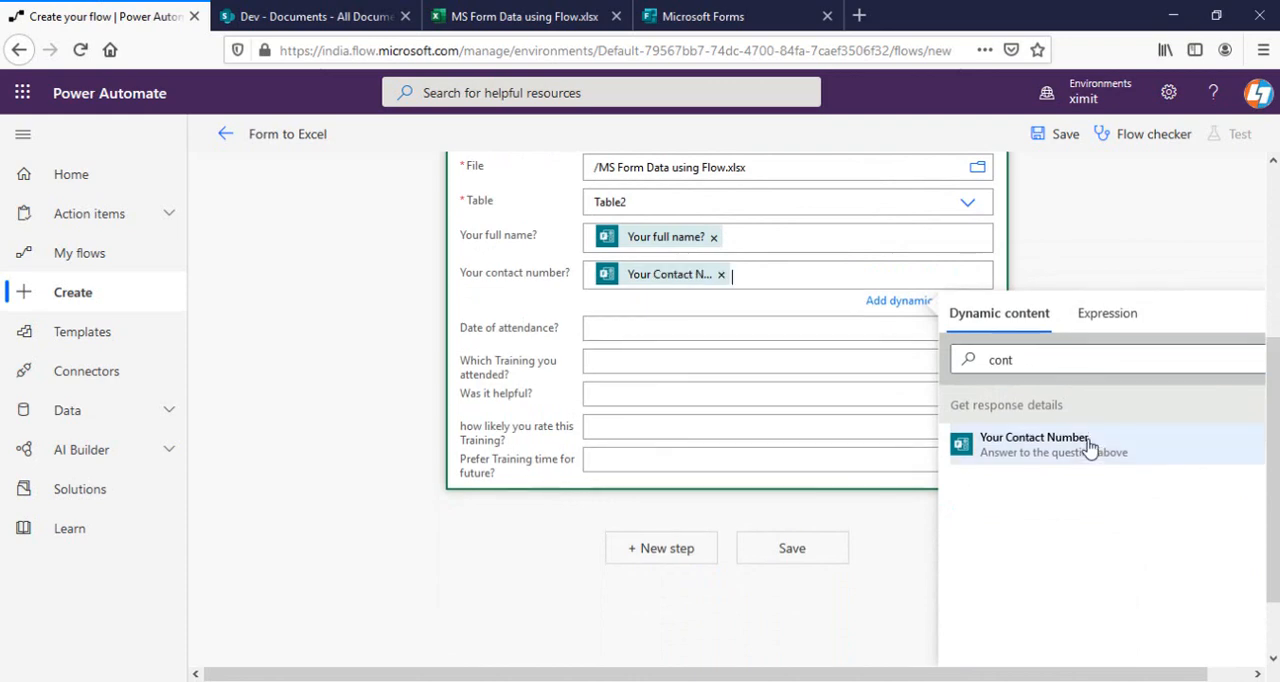
Map "Date of attendance?", "Which Training you attended?" and "Was it helpful?" to their matching form answers.
left_click(637, 336)
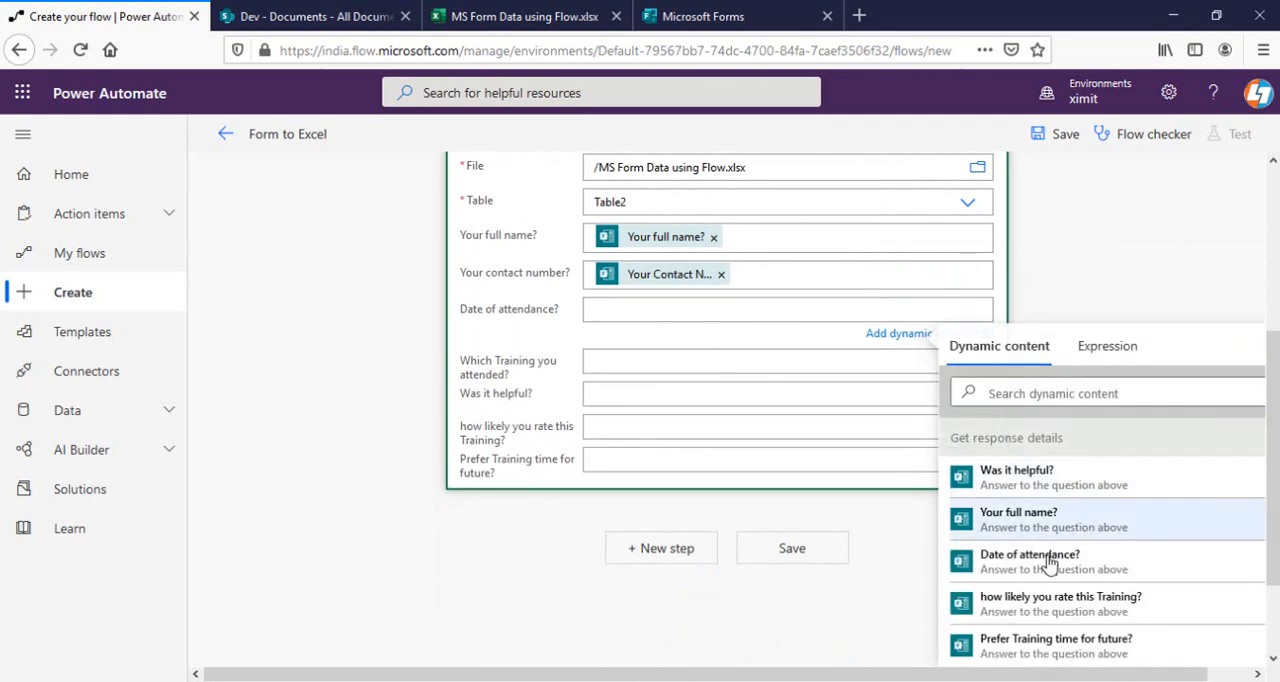
left_click(1048, 563)
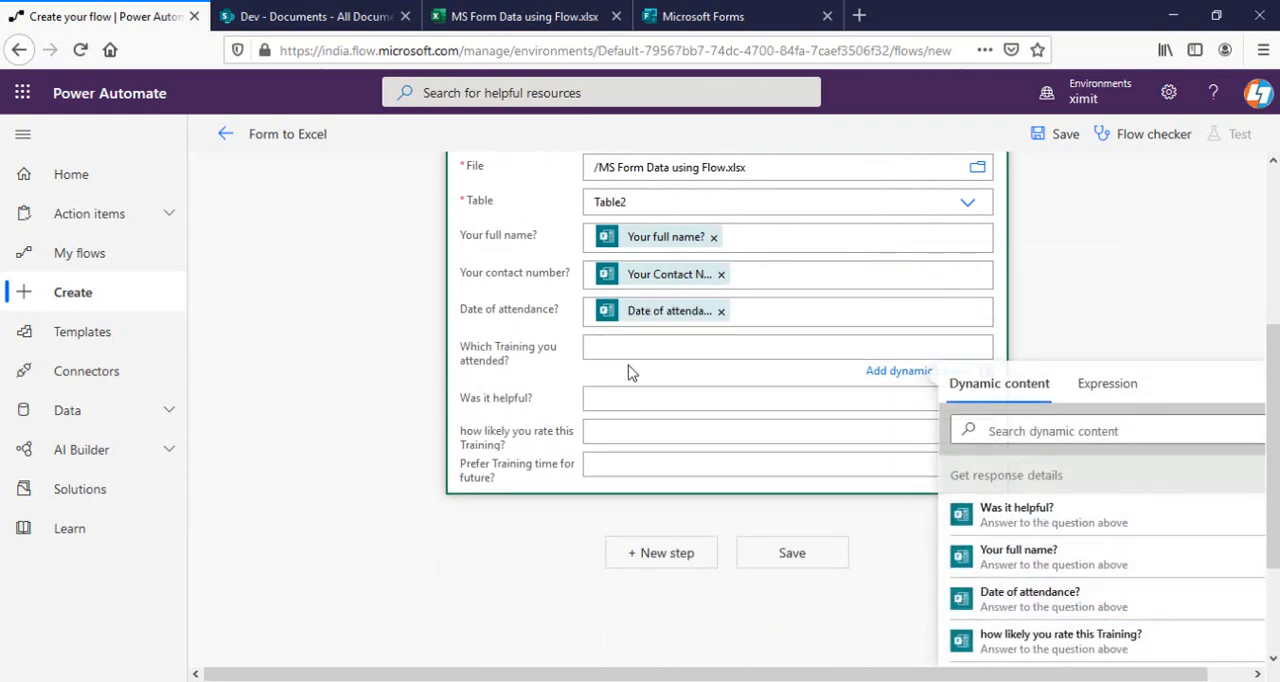
left_click(1050, 428)
type("which")
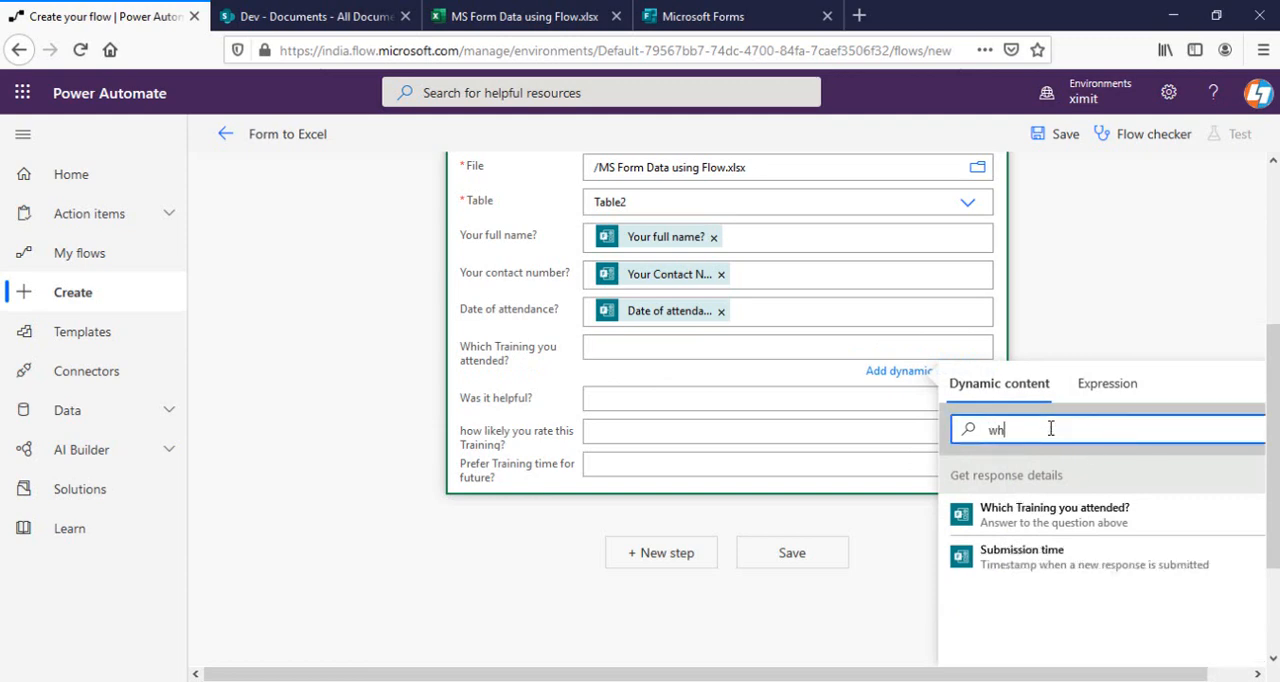
left_click(1058, 518)
left_click(636, 401)
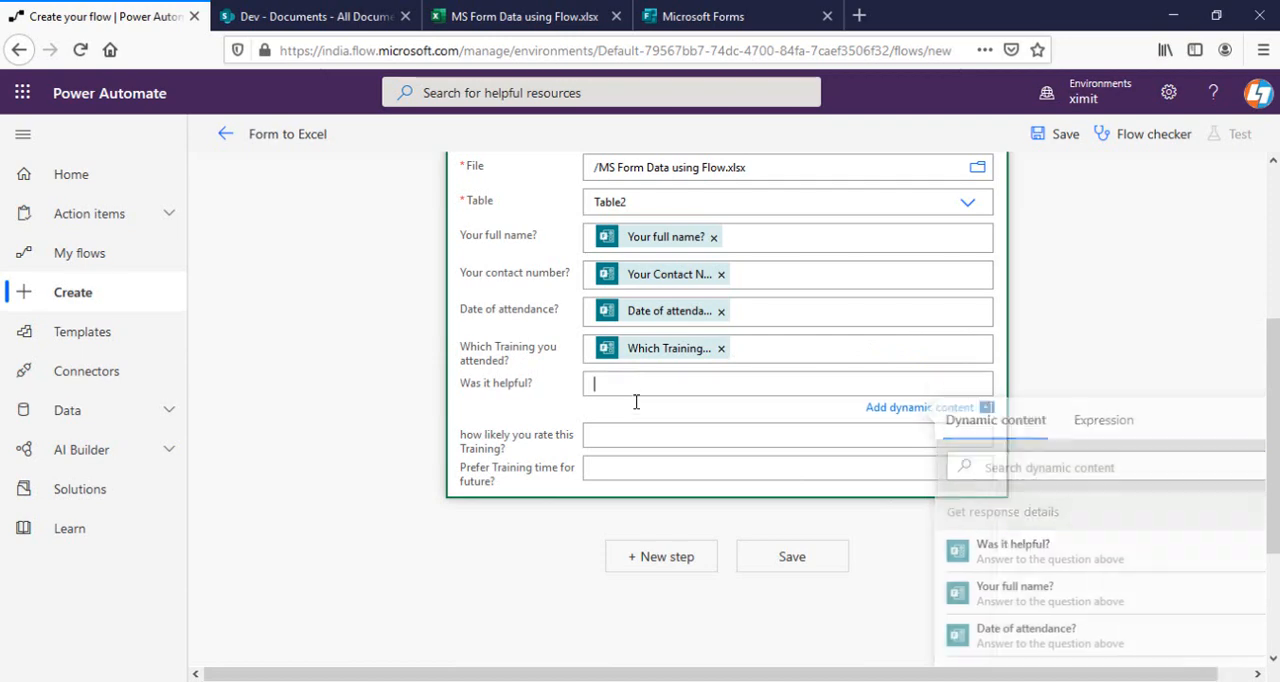
left_click(960, 551)
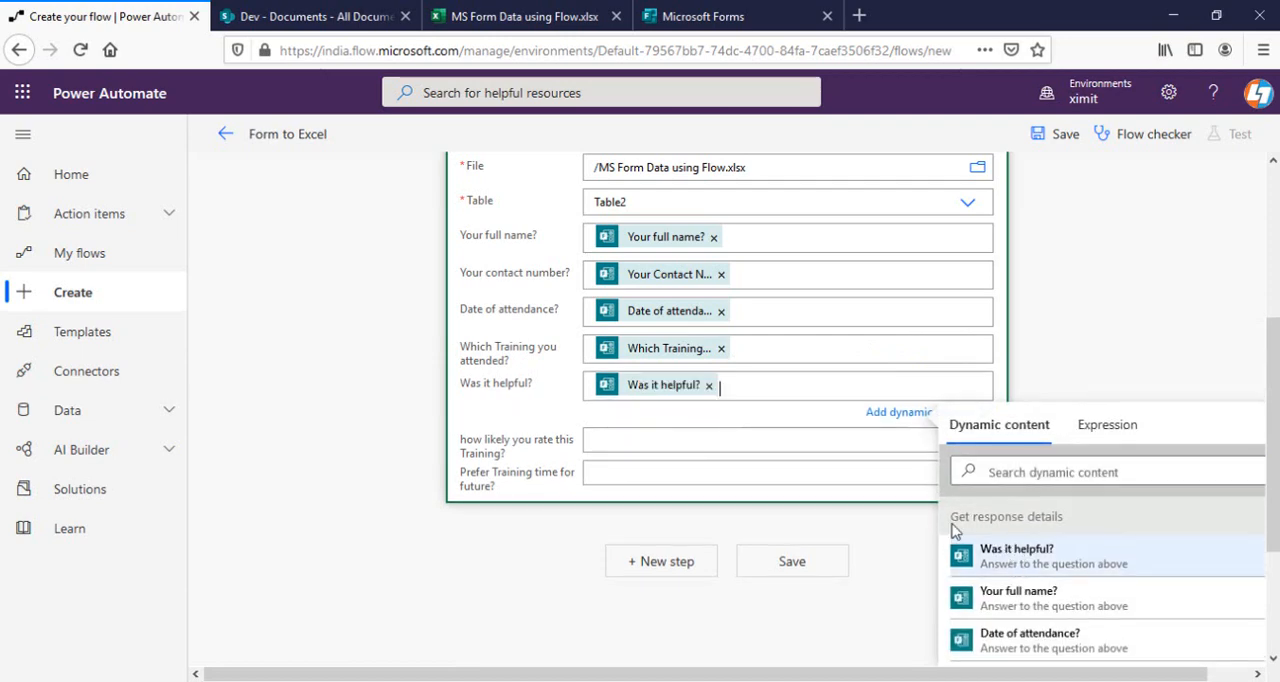
Map the "how likely you rate this Training?" and "Prefer Training time for future?" columns to their matching form answers.
left_click(681, 439)
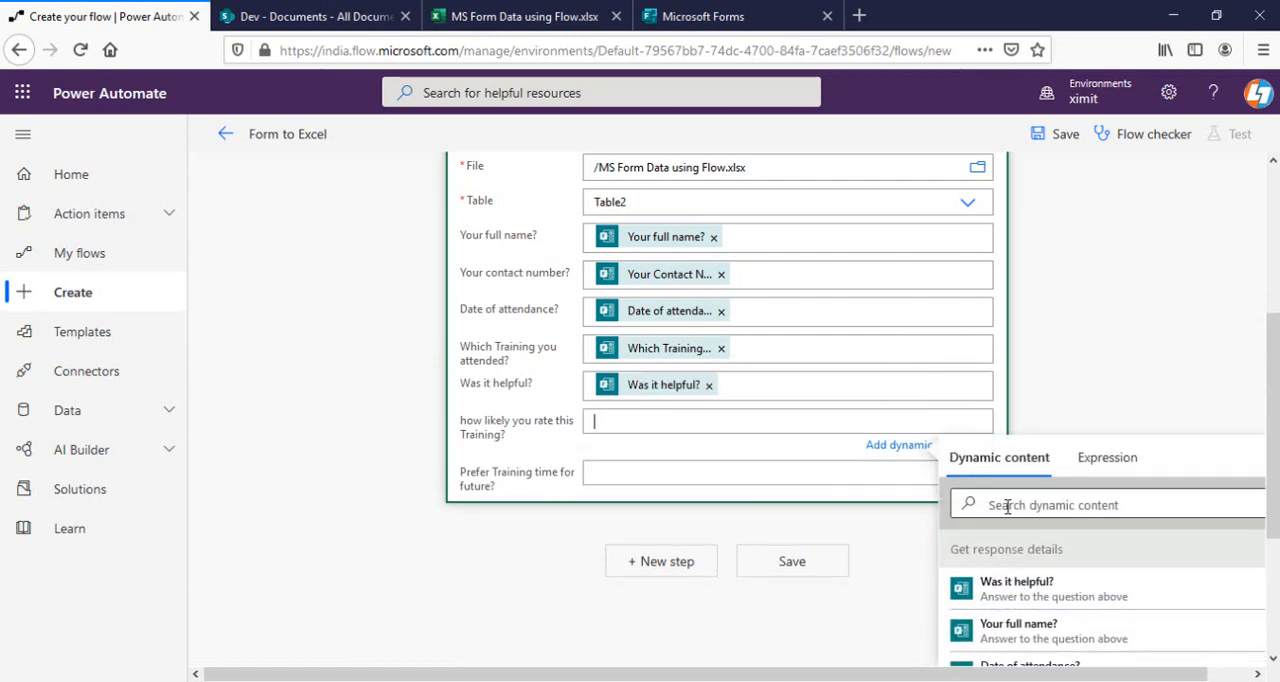
left_click(1007, 506)
type("how")
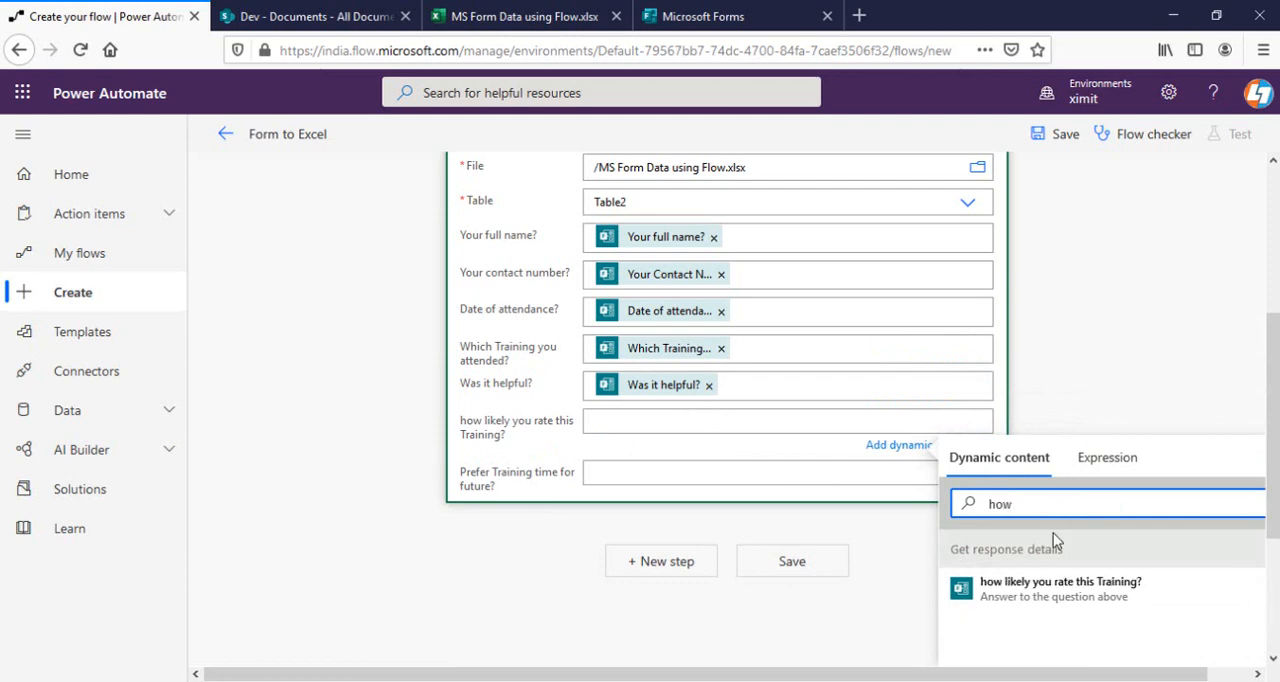
left_click(1060, 592)
left_click(668, 478)
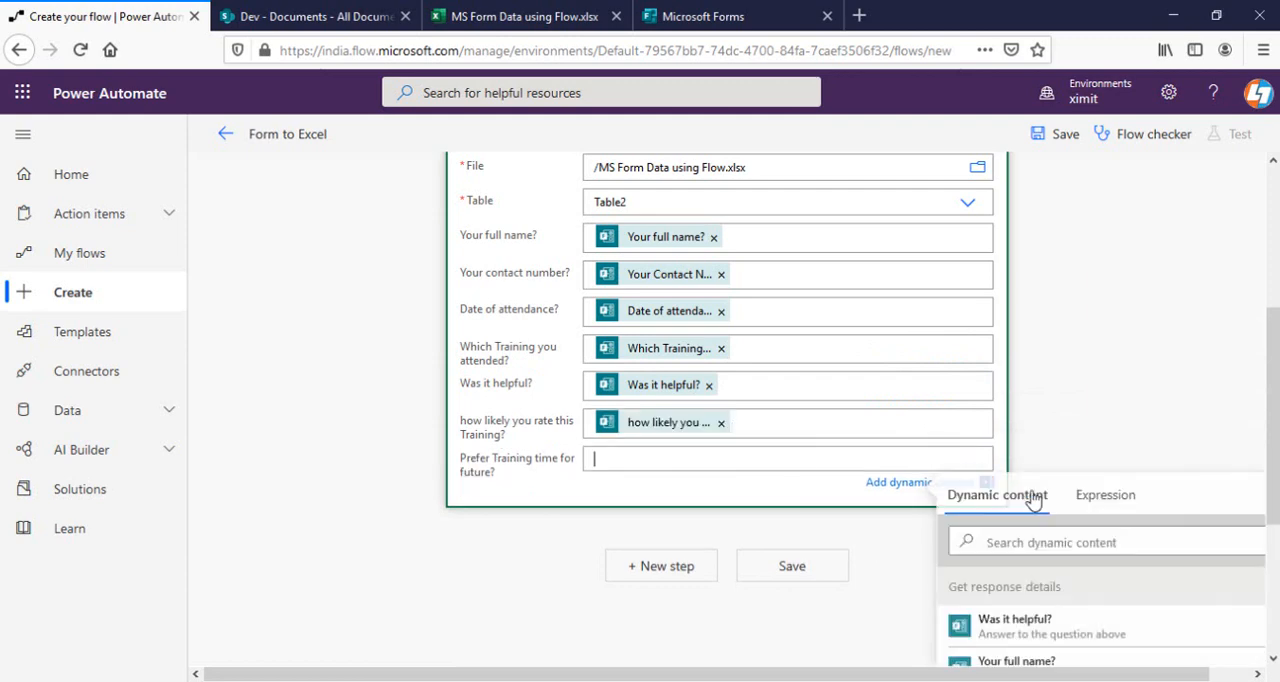
left_click(1075, 545)
type("p")
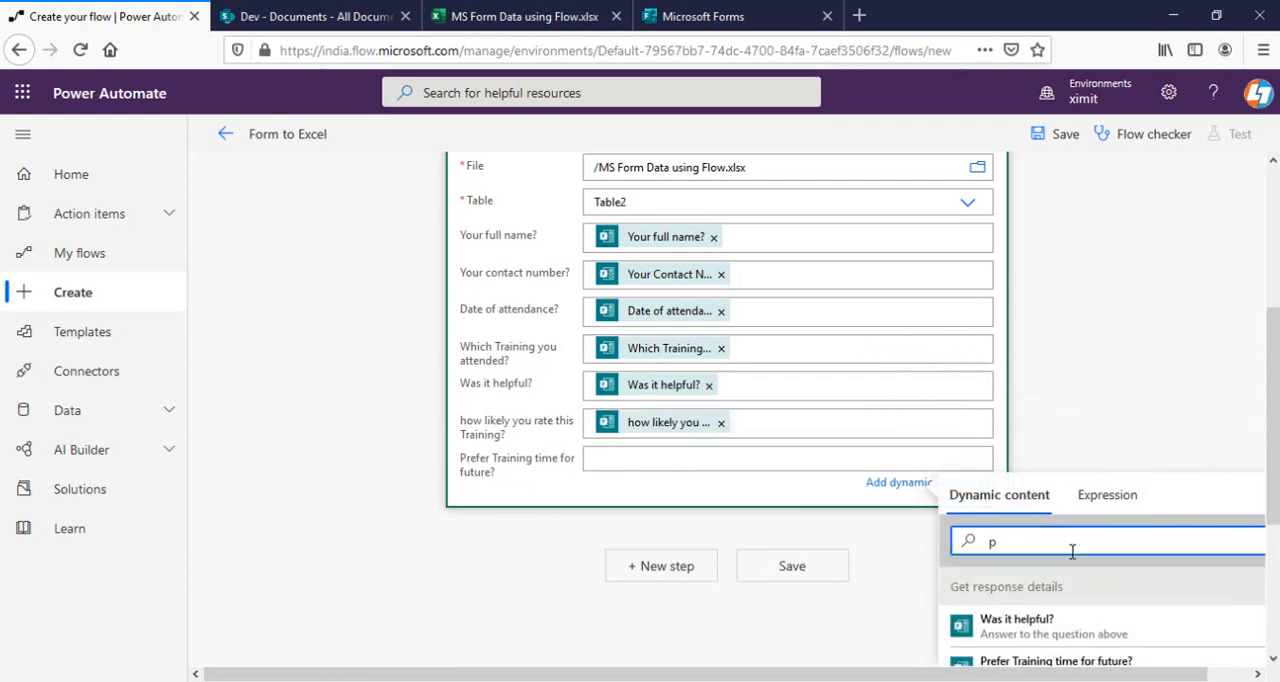
type("re")
left_click(1035, 630)
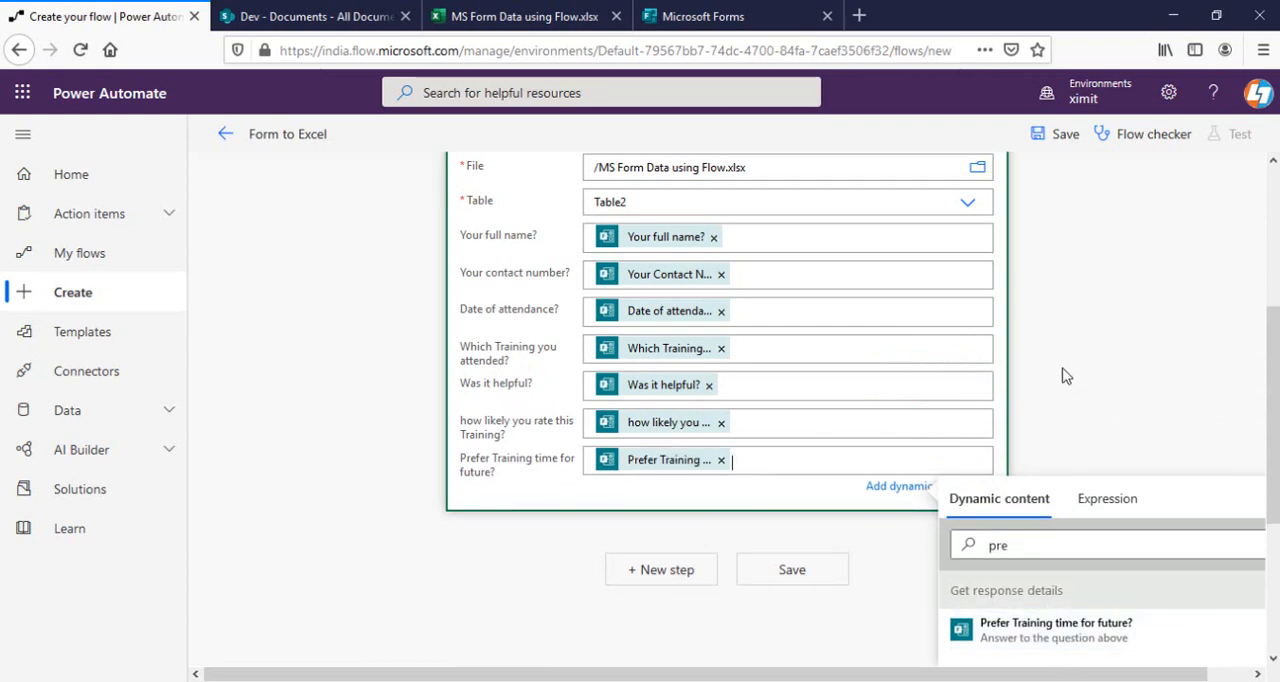
Review the completed column mappings of the row action and save the Form to Excel flow.
scroll(777, 400, "up", 4)
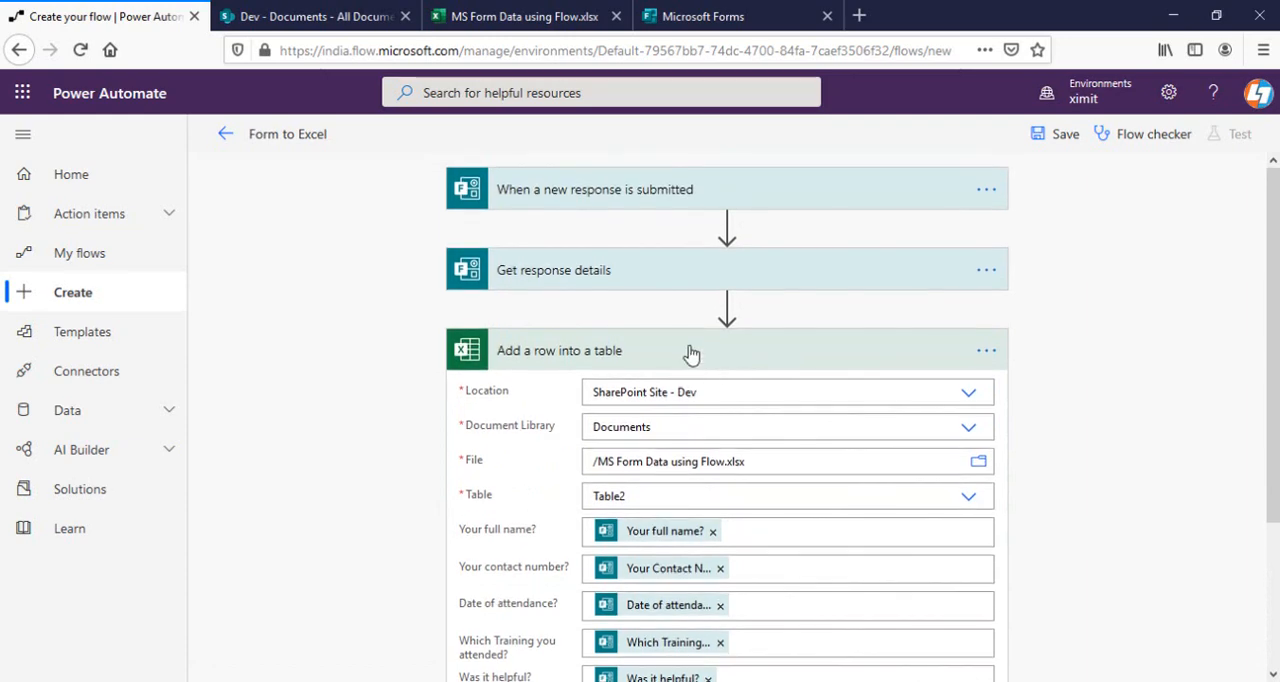
left_click(690, 352)
left_click(676, 350)
left_click(675, 358)
left_click(676, 358)
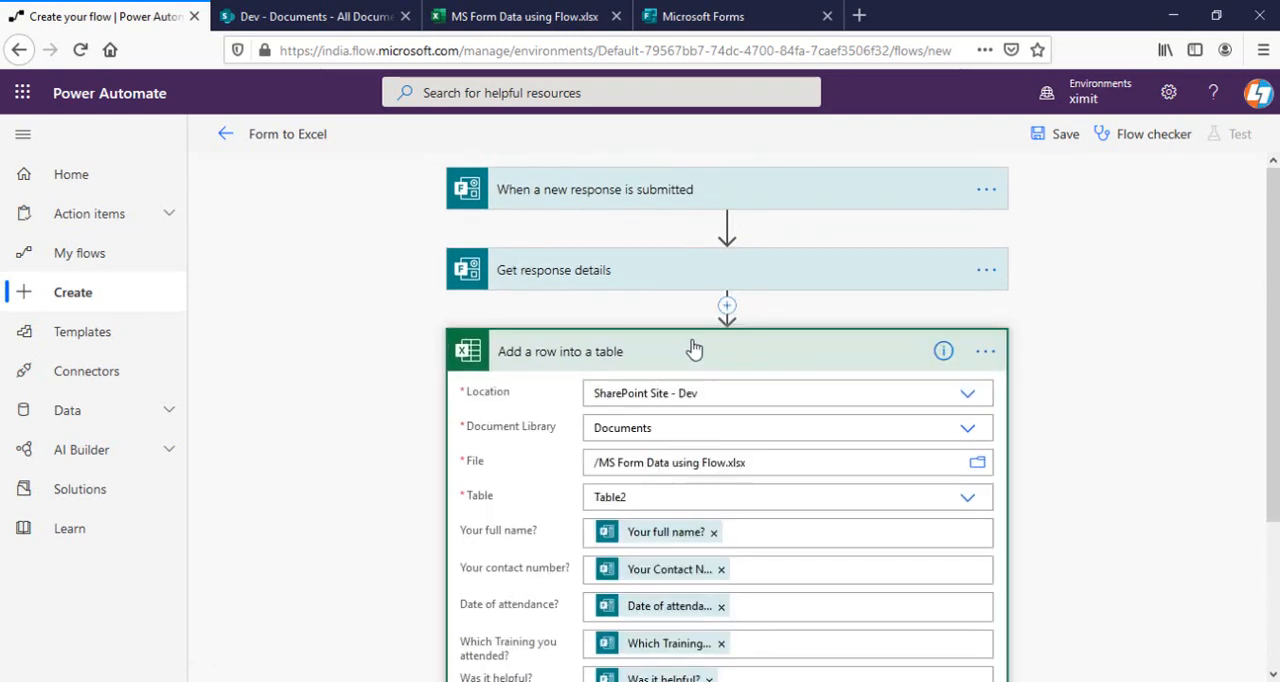
scroll(686, 357, "down", 3)
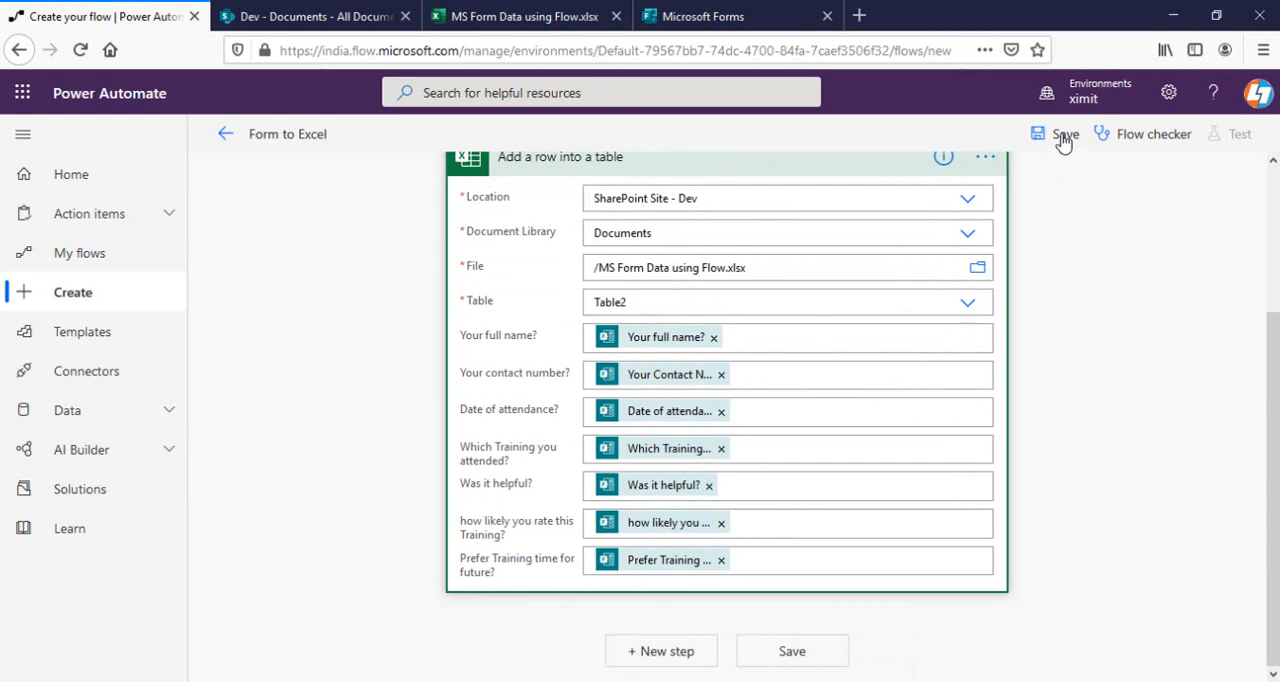
left_click(1060, 134)
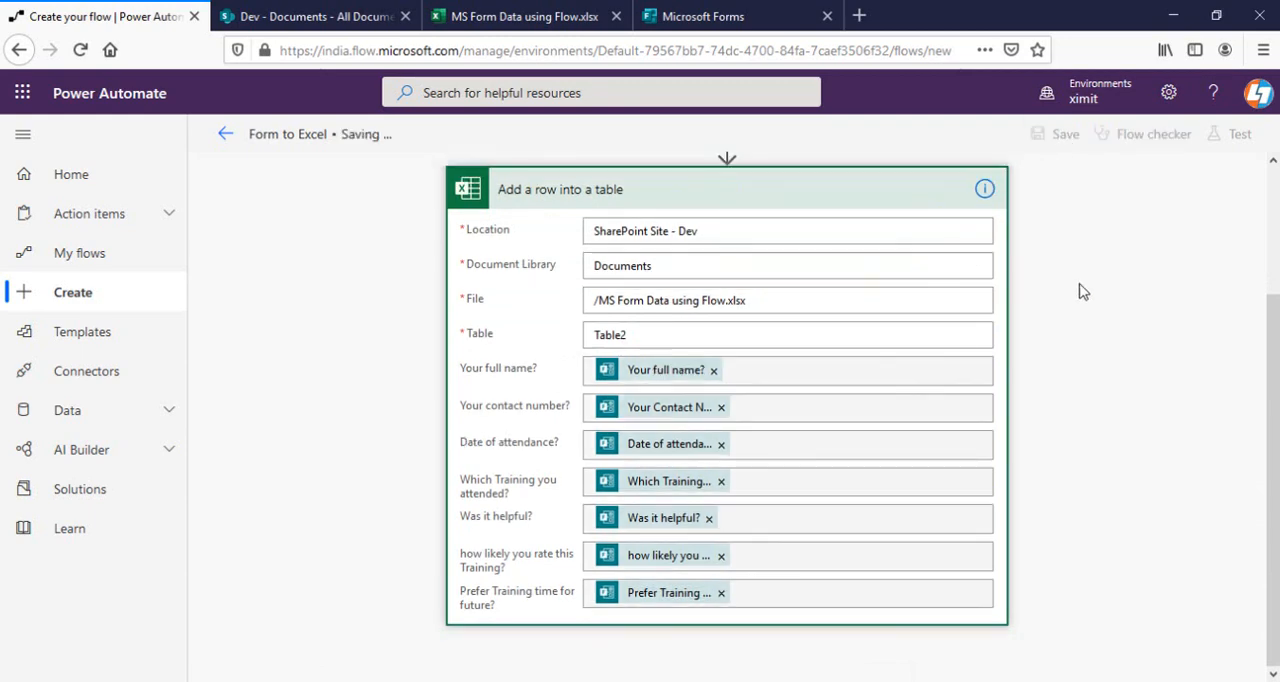
scroll(1081, 298, "up", 3)
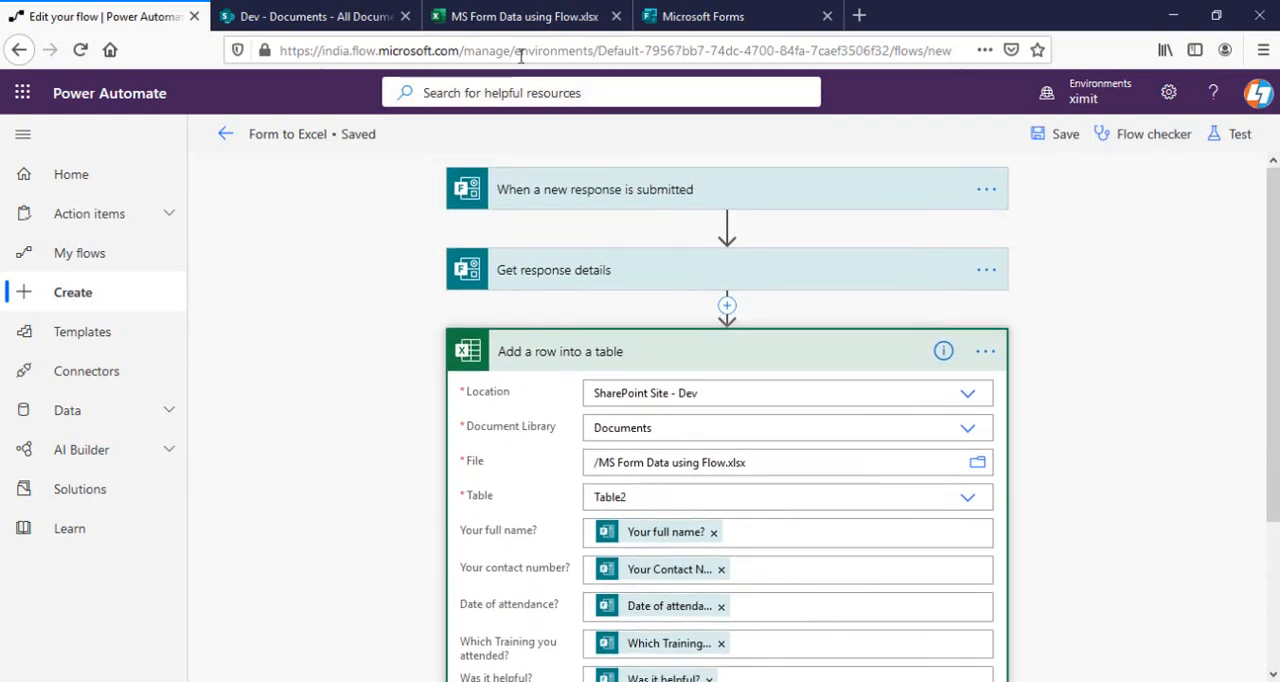
In the Feedback Form preview, enter a full name and contact number, and set the date of attendance to 6/23/2020.
left_click(513, 12)
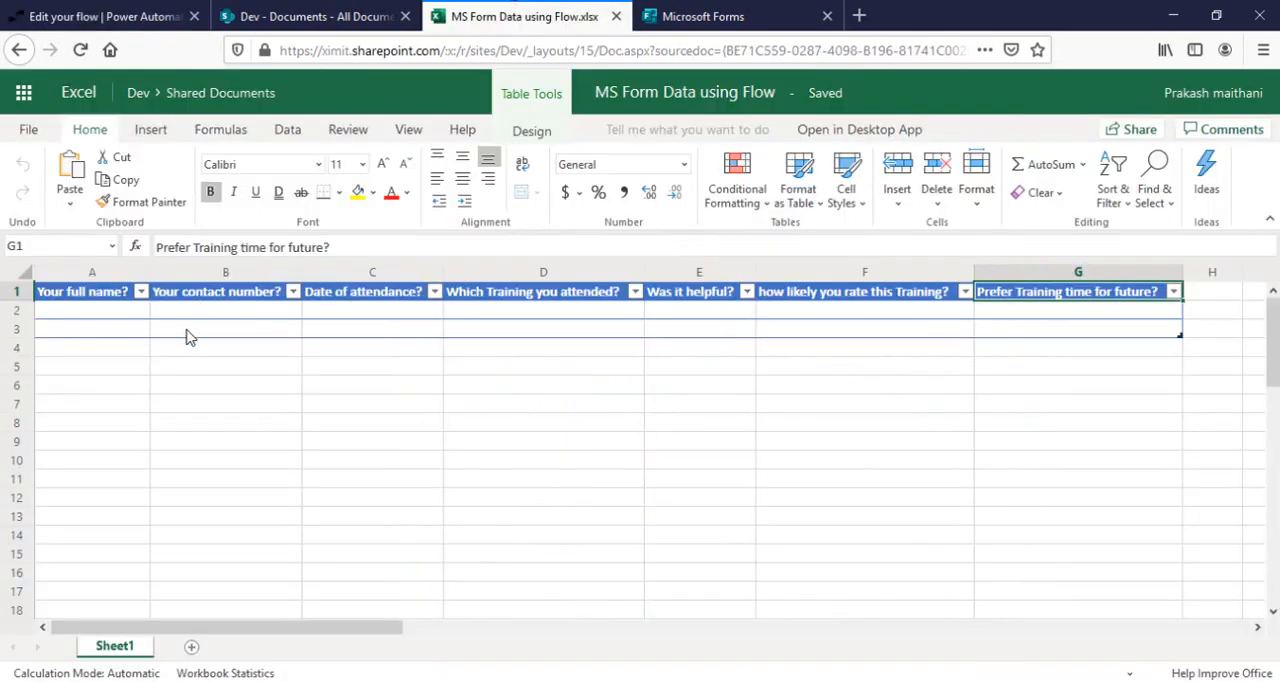
left_click(730, 12)
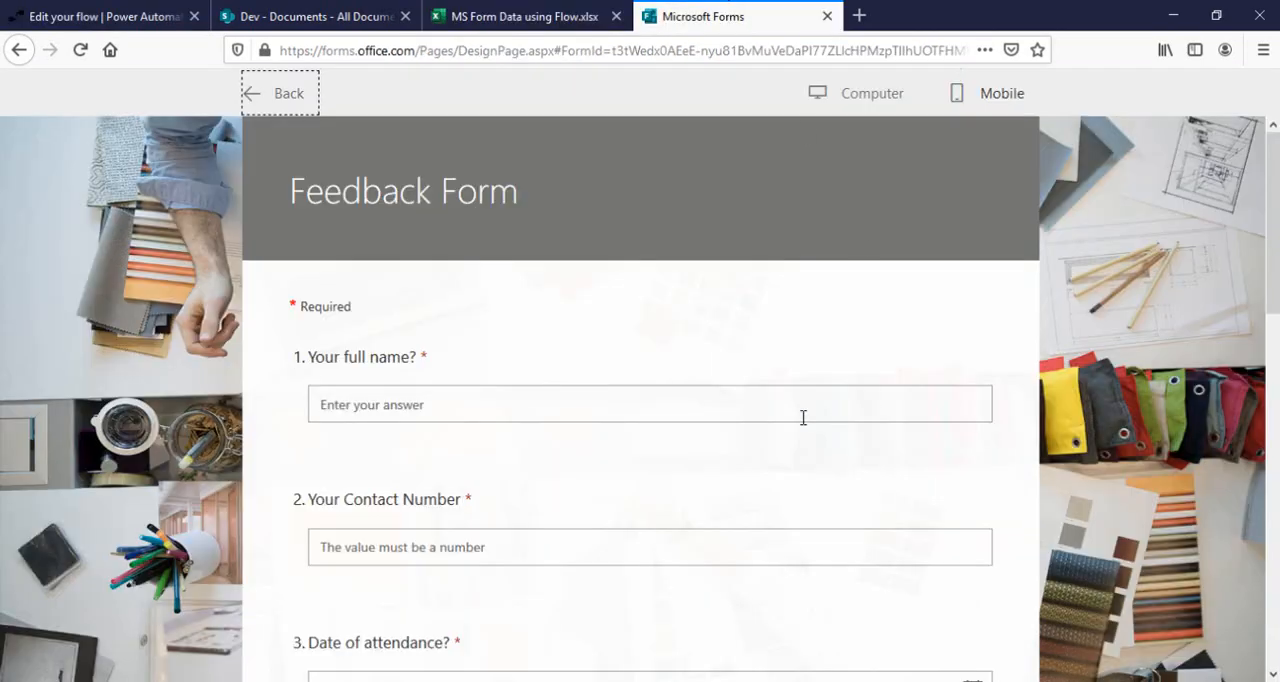
left_click(471, 403)
type("LT")
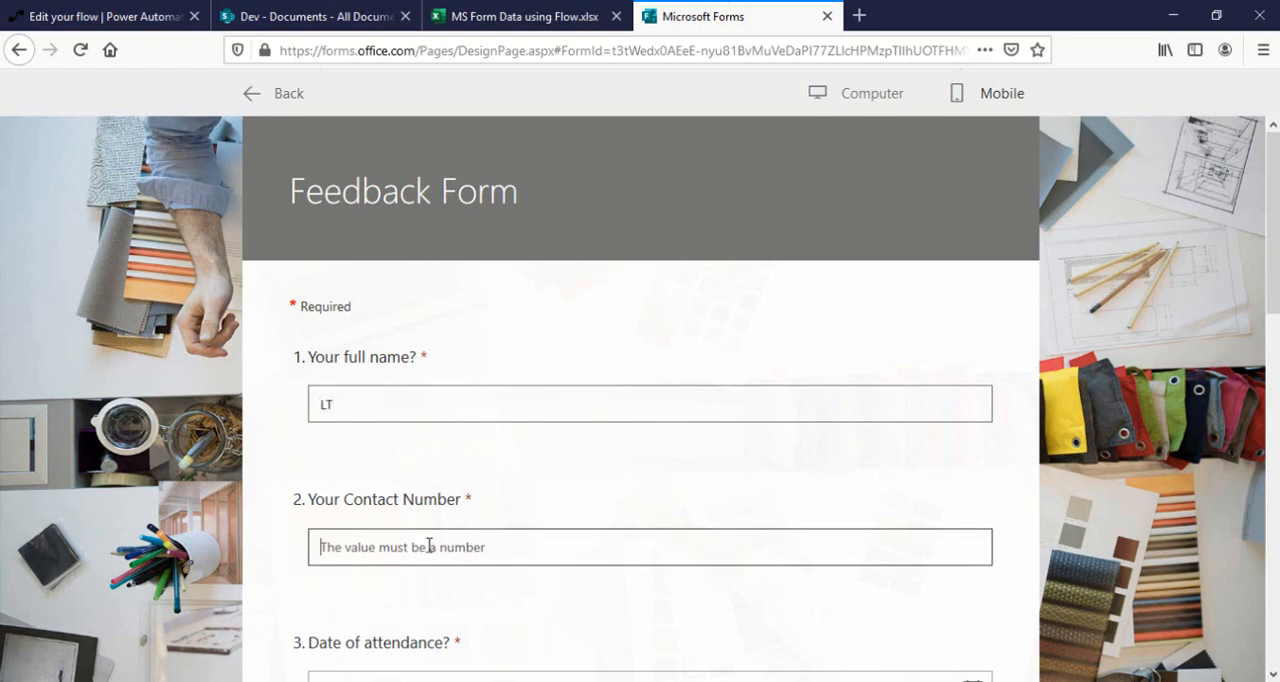
left_click(429, 543)
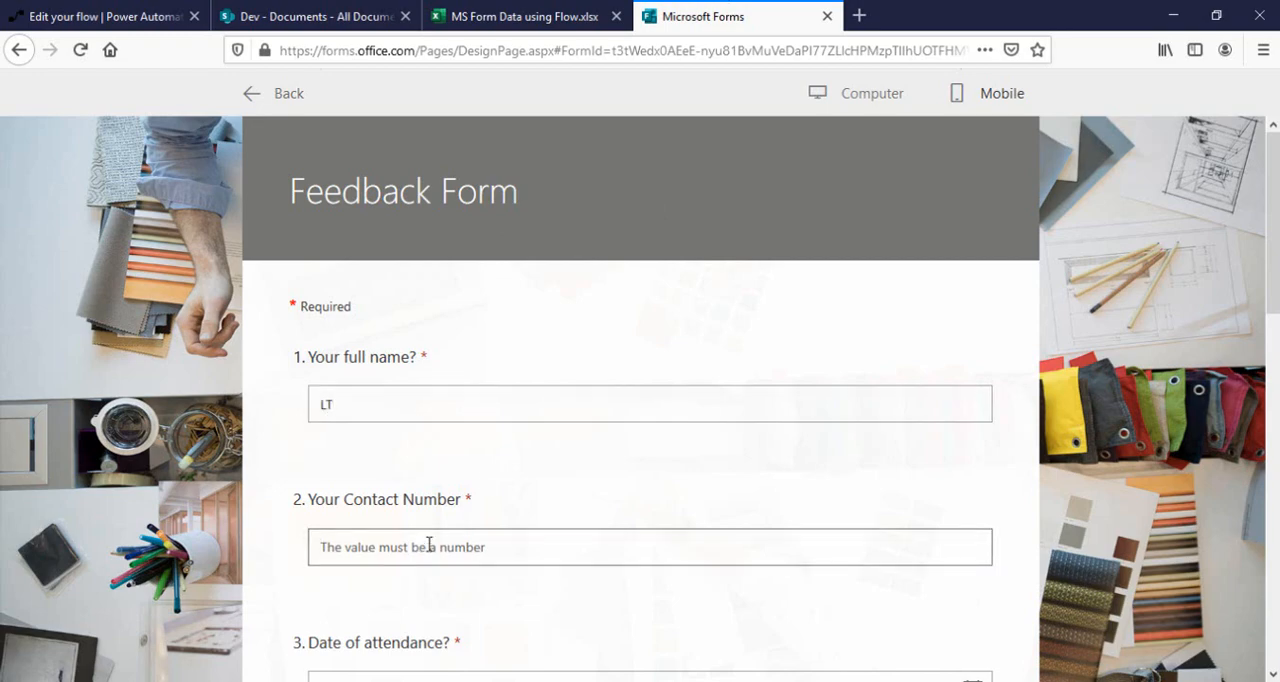
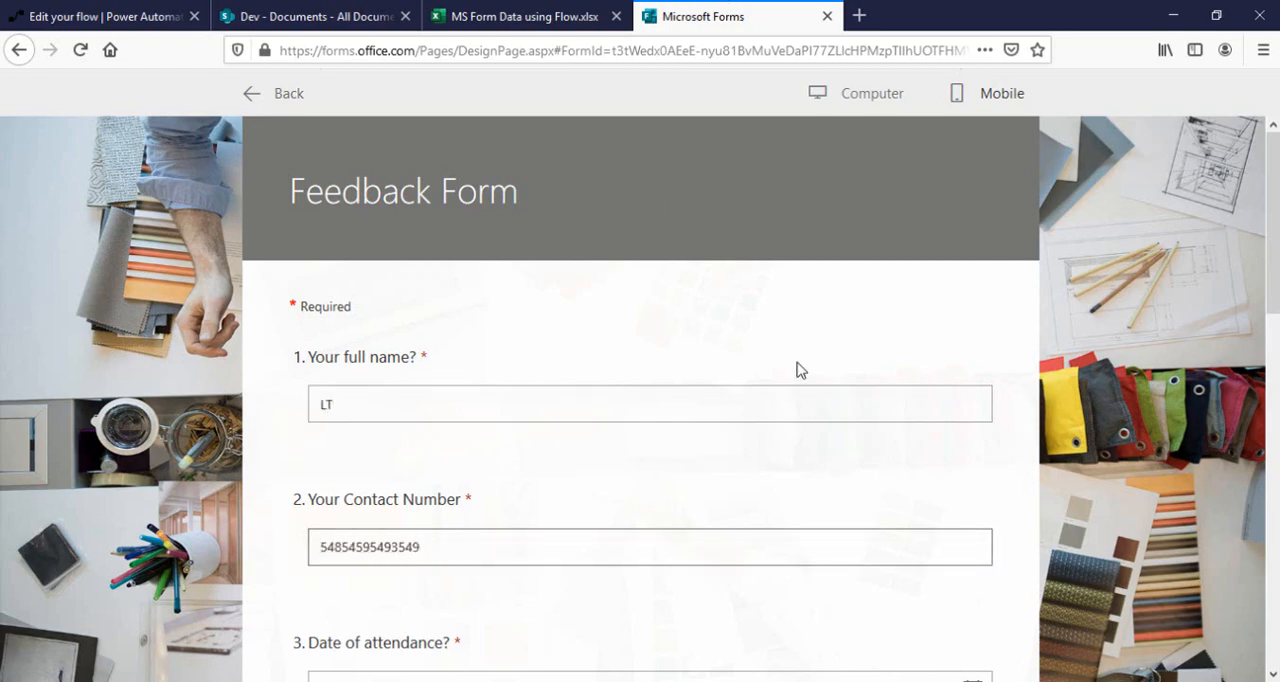
scroll(800, 370, "down", 3)
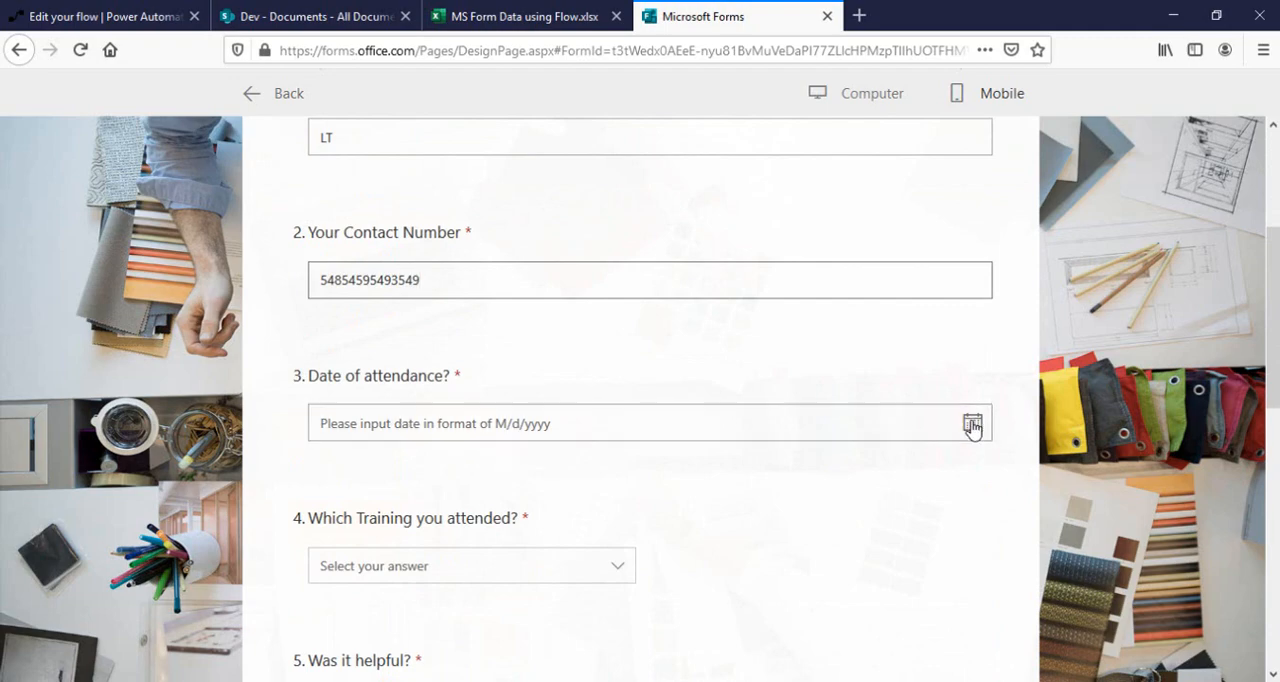
left_click(972, 424)
left_click(470, 612)
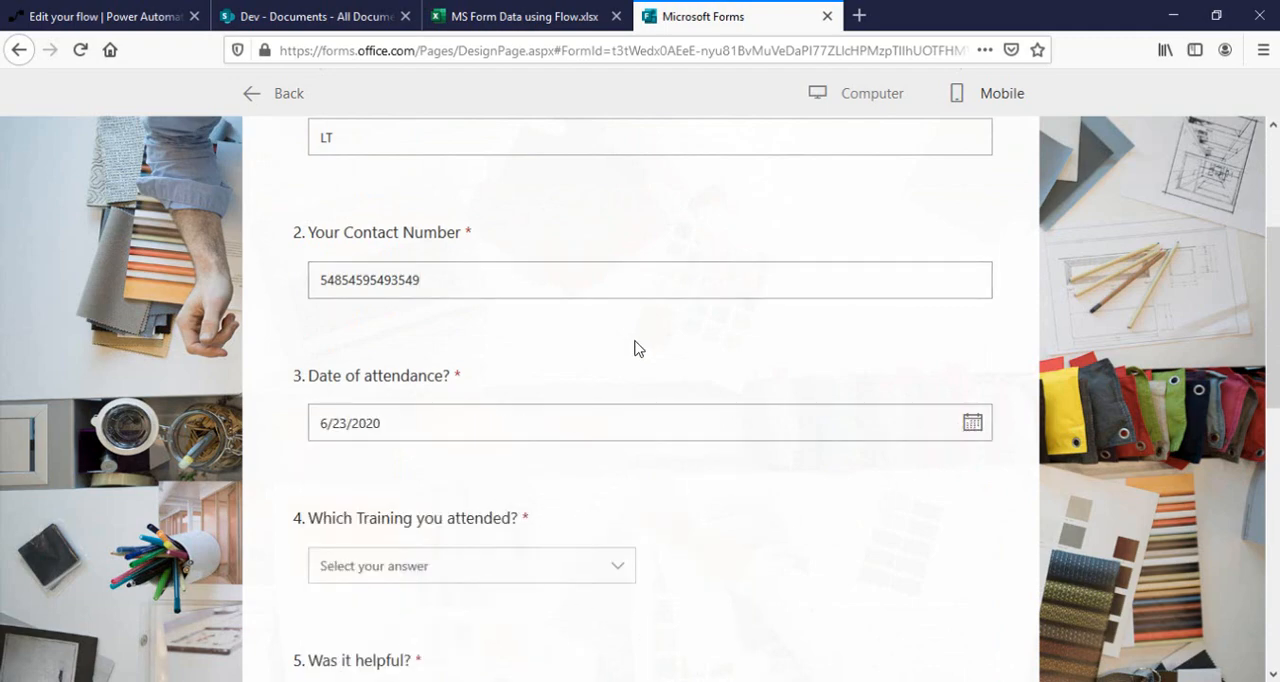
Answer PowerApps as the training attended, Yes for whether it was helpful, and rate the training four stars.
scroll(634, 350, "down", 3)
left_click(466, 300)
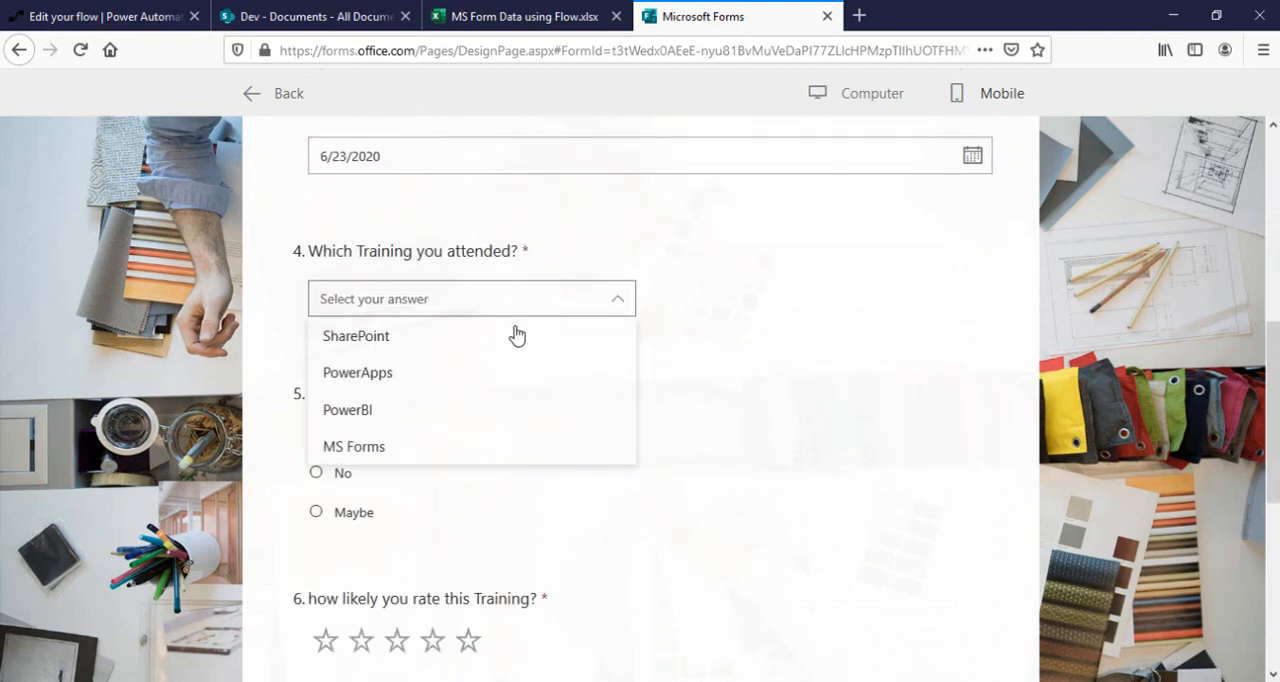
left_click(381, 386)
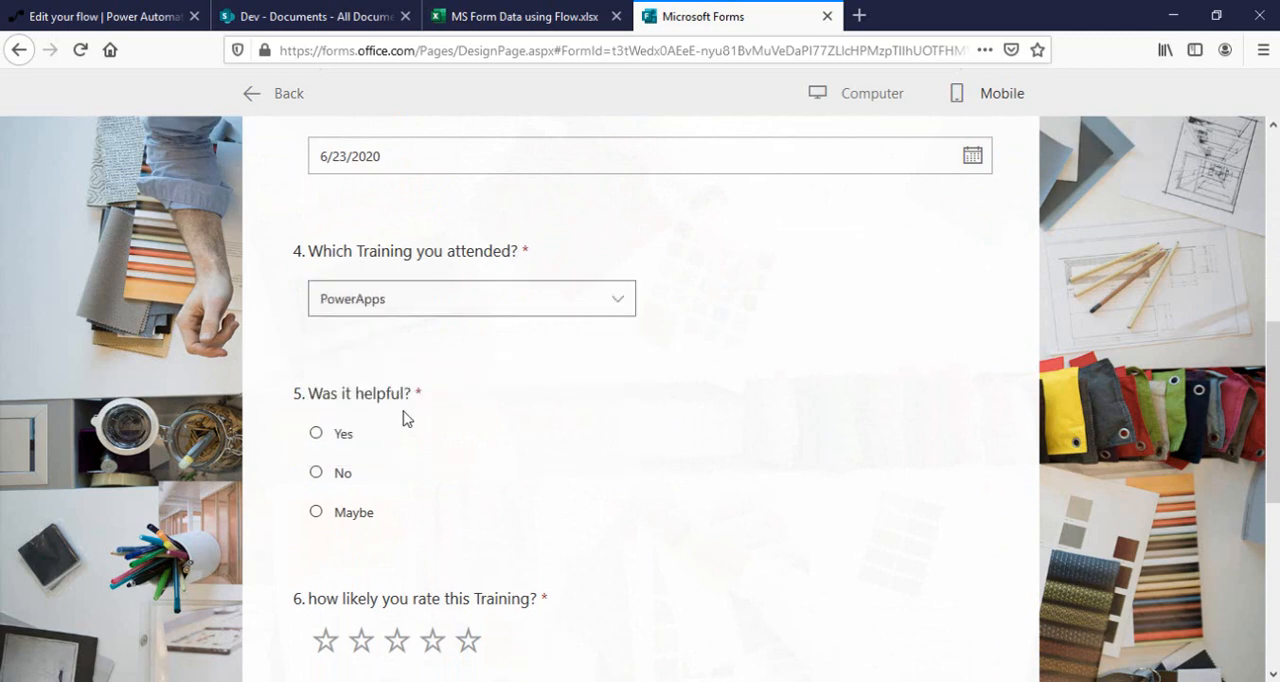
left_click(345, 434)
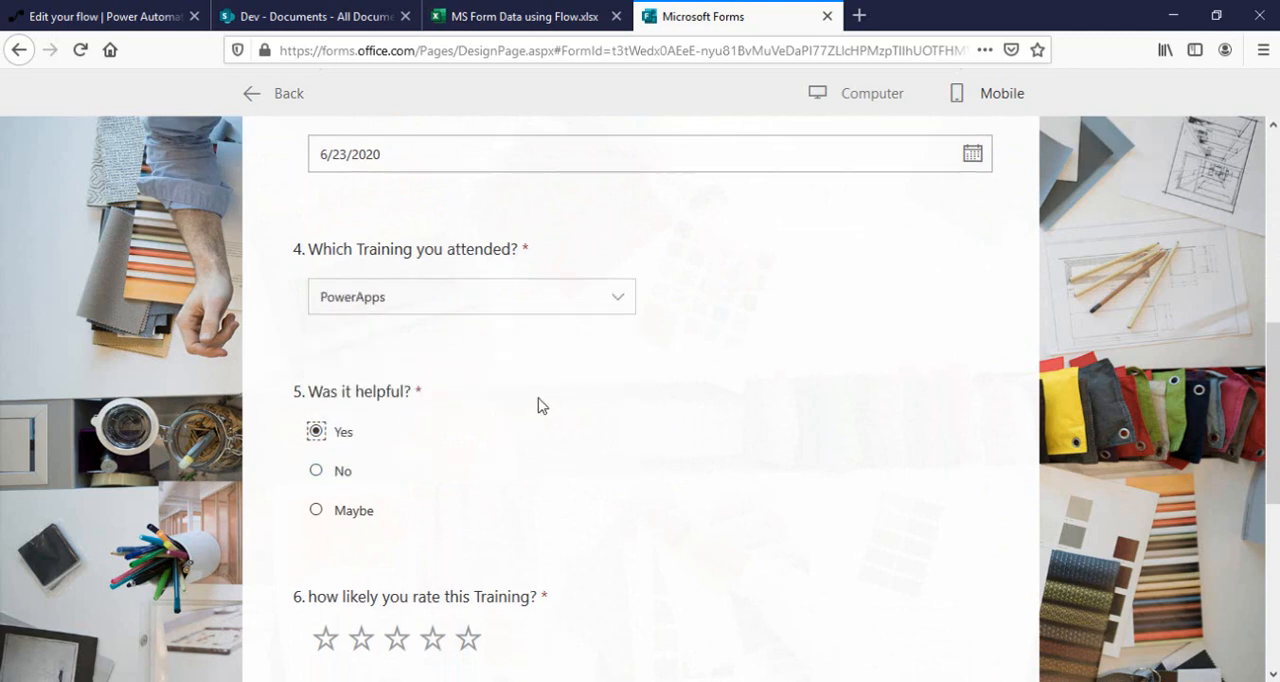
scroll(380, 407, "down", 3)
left_click(435, 382)
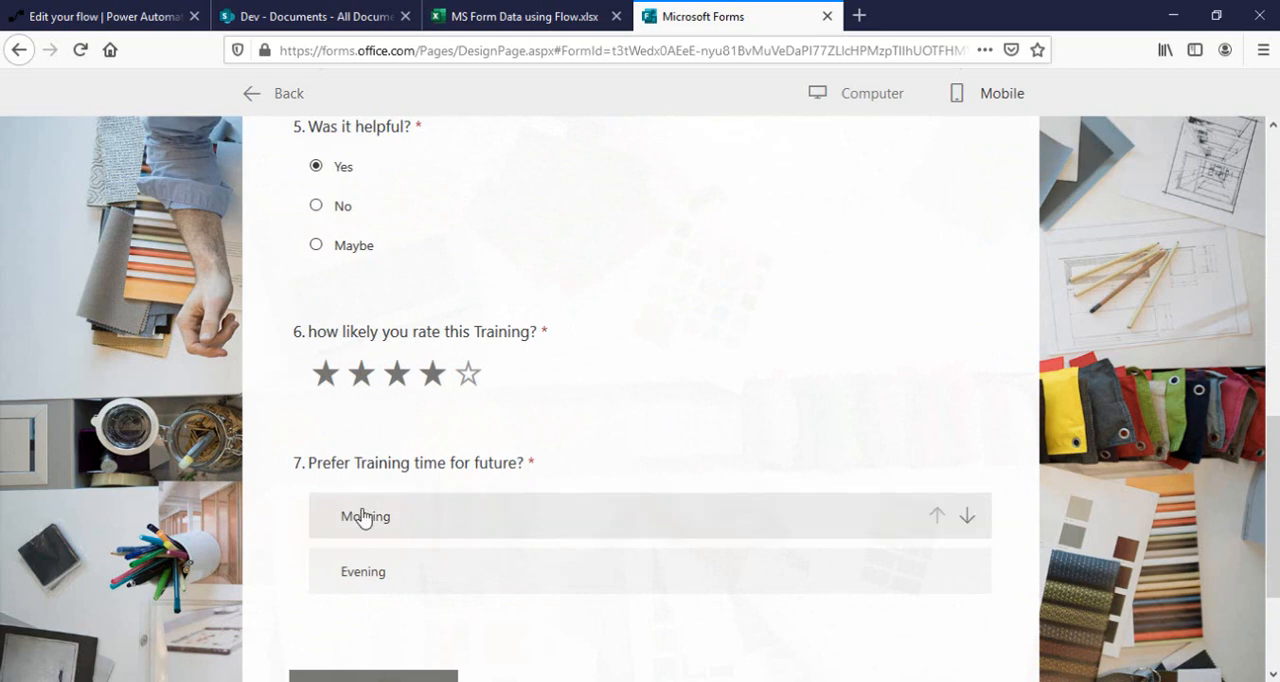
Rank Evening above Morning as the preferred future training time and submit the response.
scroll(492, 459, "down", 2)
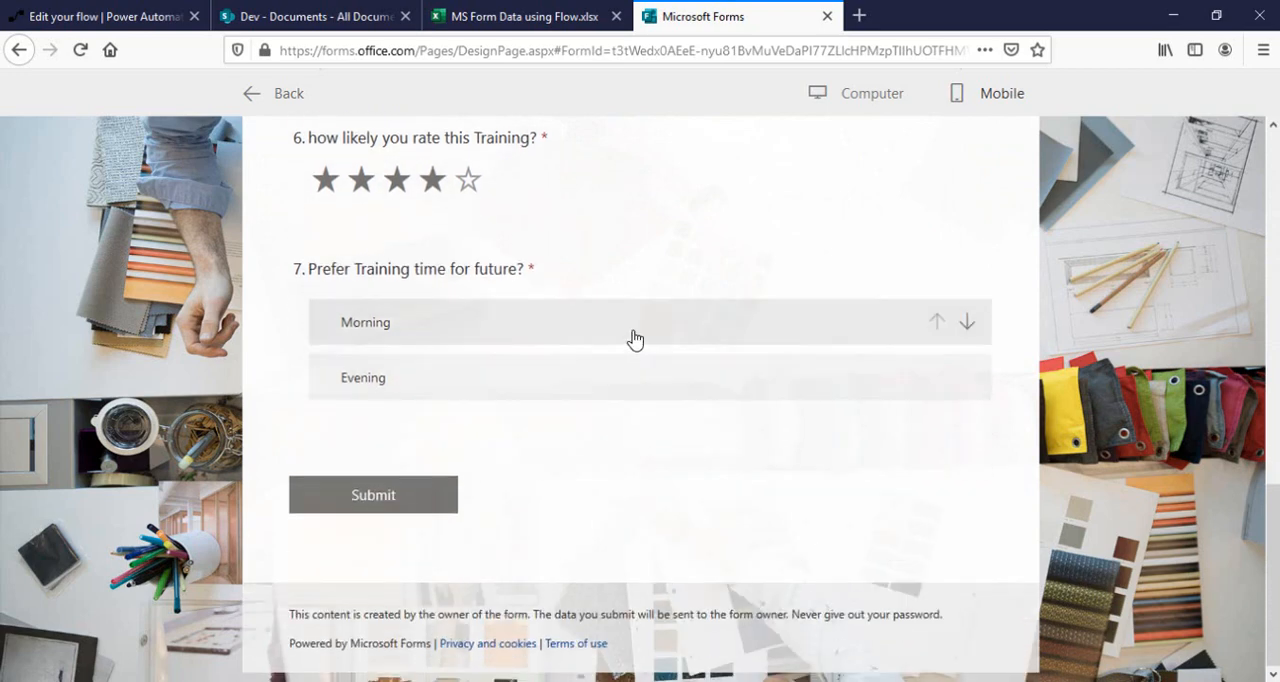
left_click(826, 337)
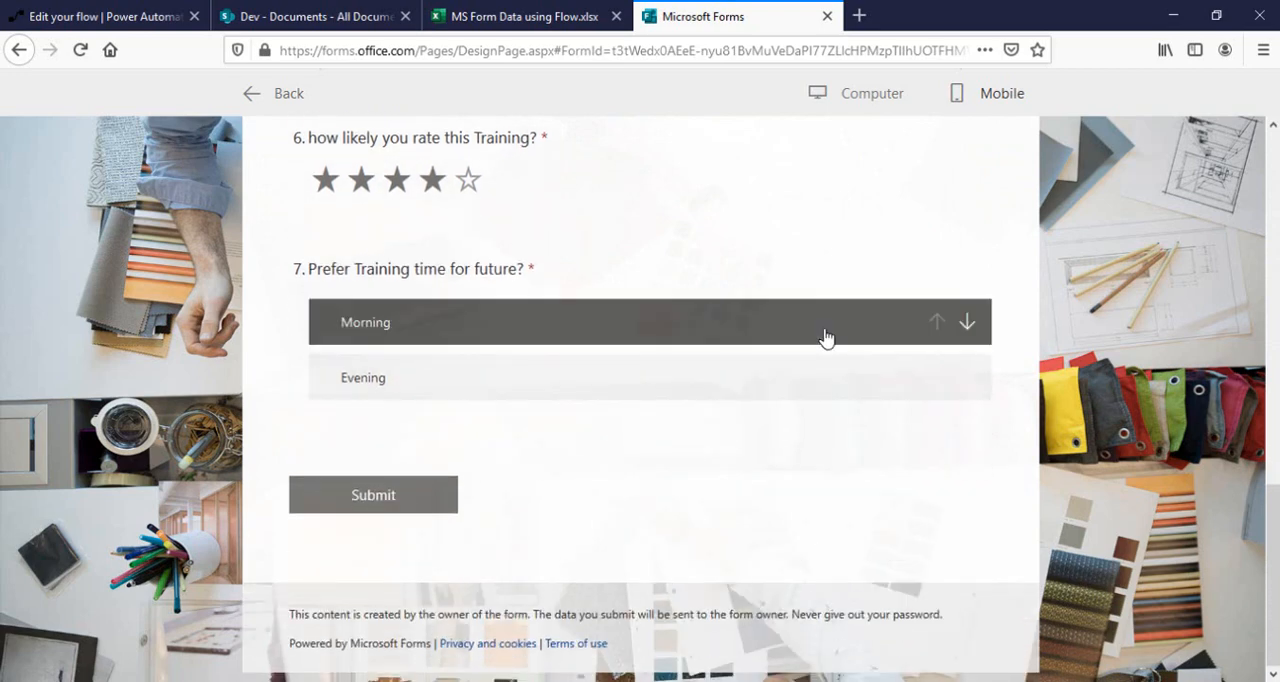
left_click(967, 322)
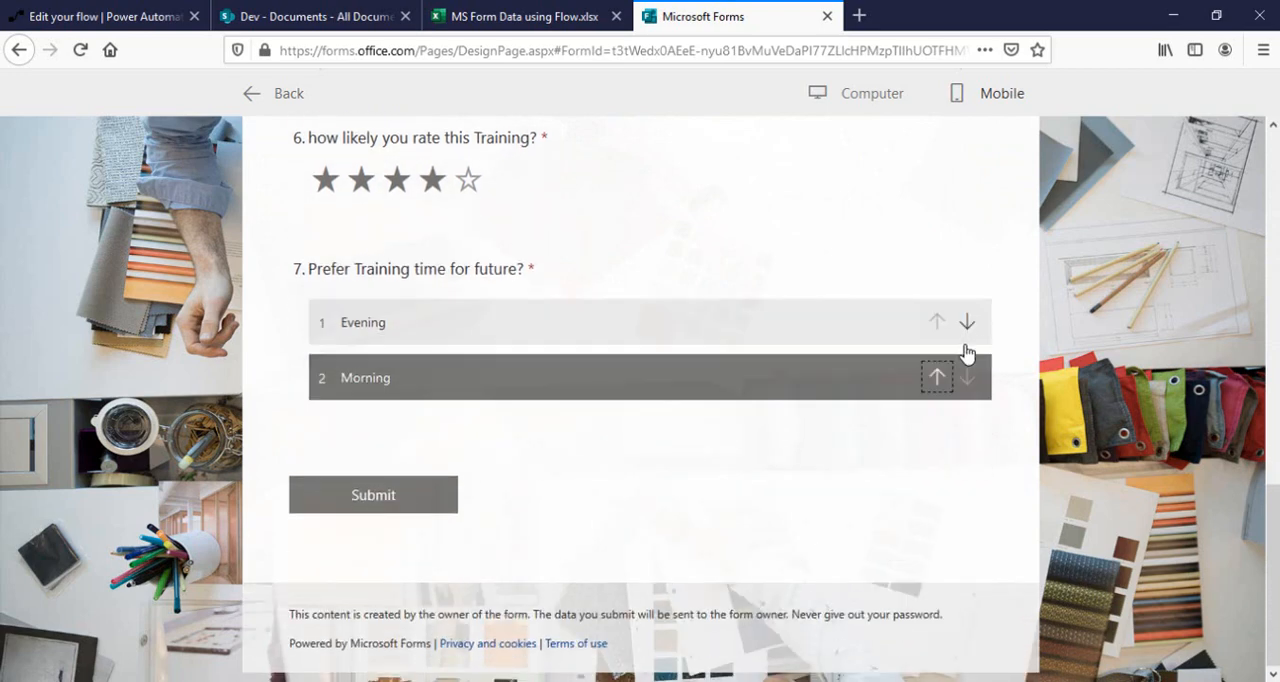
left_click(360, 485)
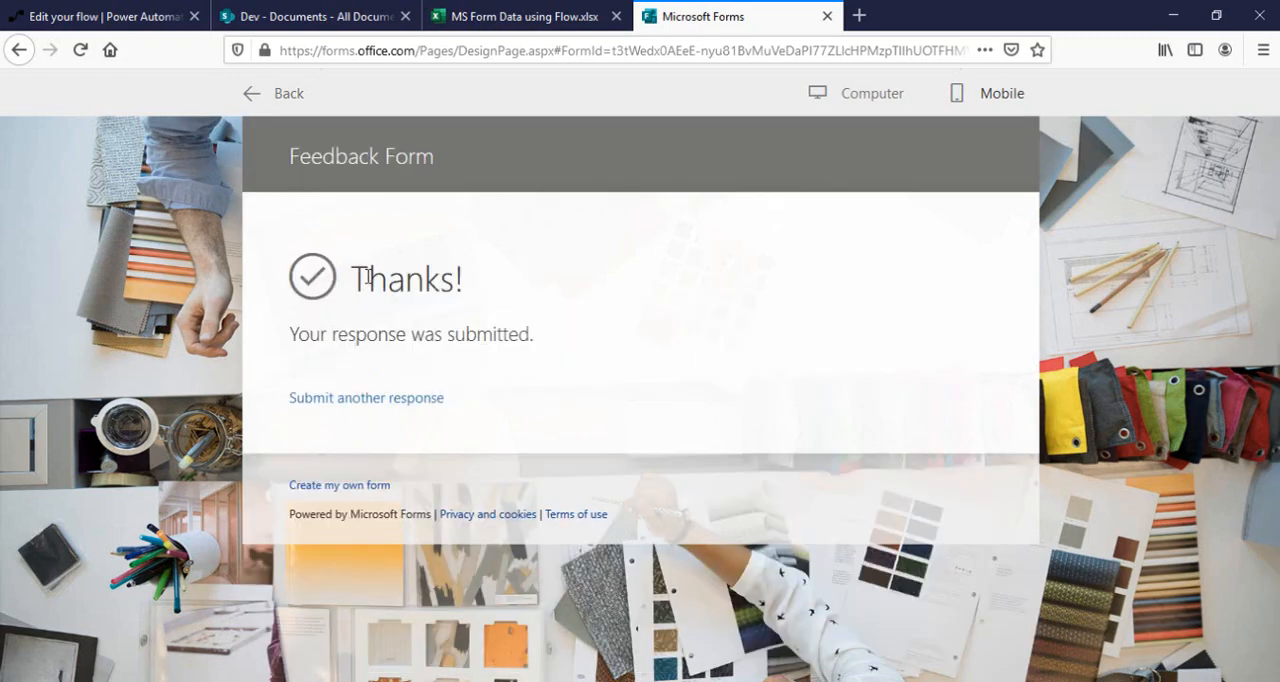
Check the Form to Excel flow's run history, and check "MS Form Data using Flow.xlsx" for the submitted response.
left_click(97, 10)
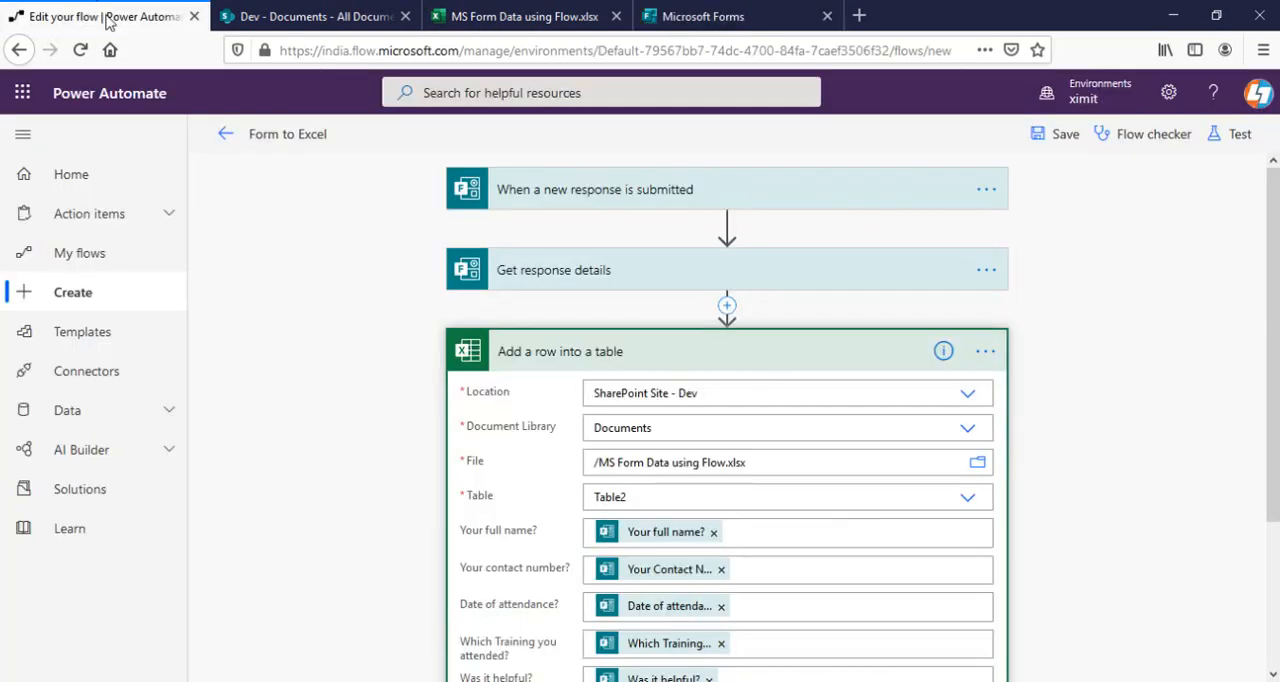
left_click(227, 137)
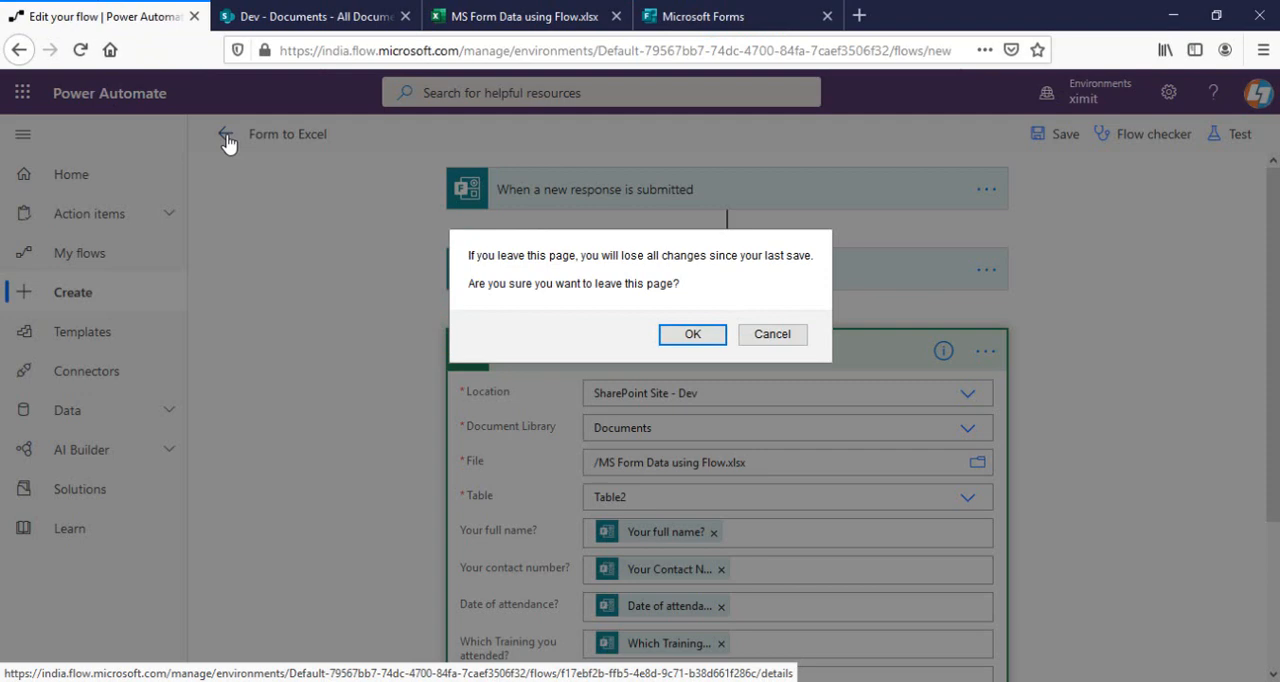
left_click(693, 334)
scroll(563, 340, "down", 1)
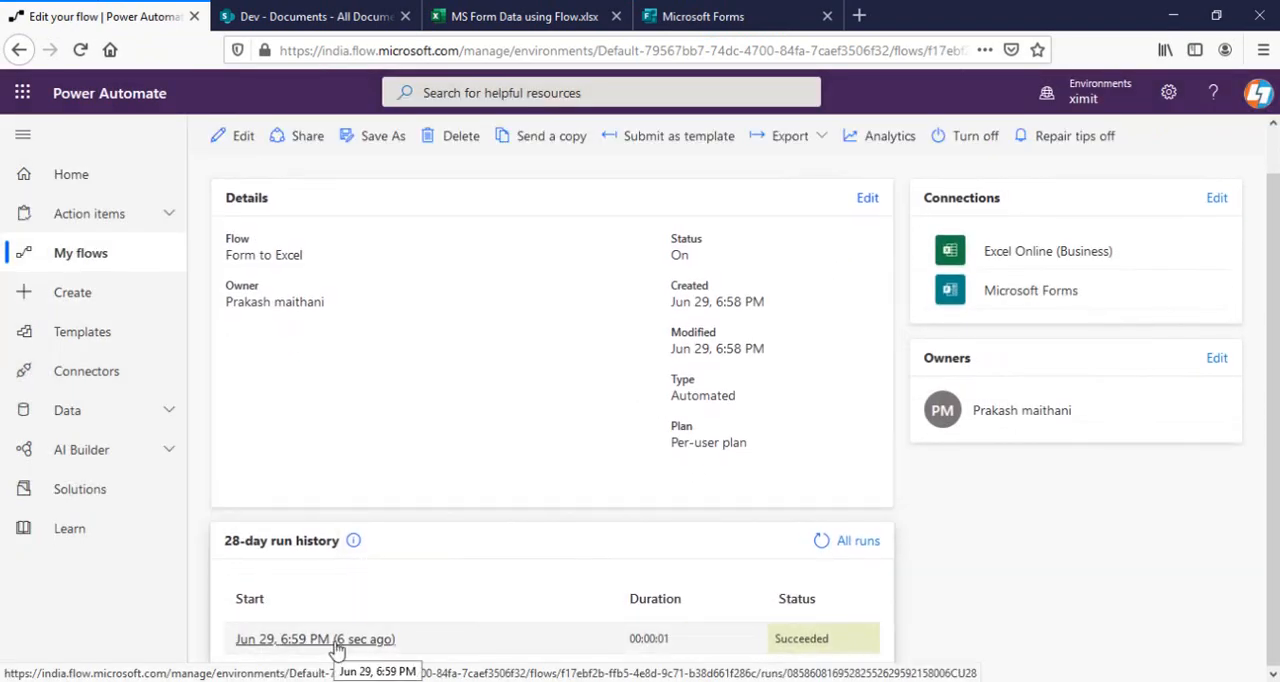
left_click(560, 14)
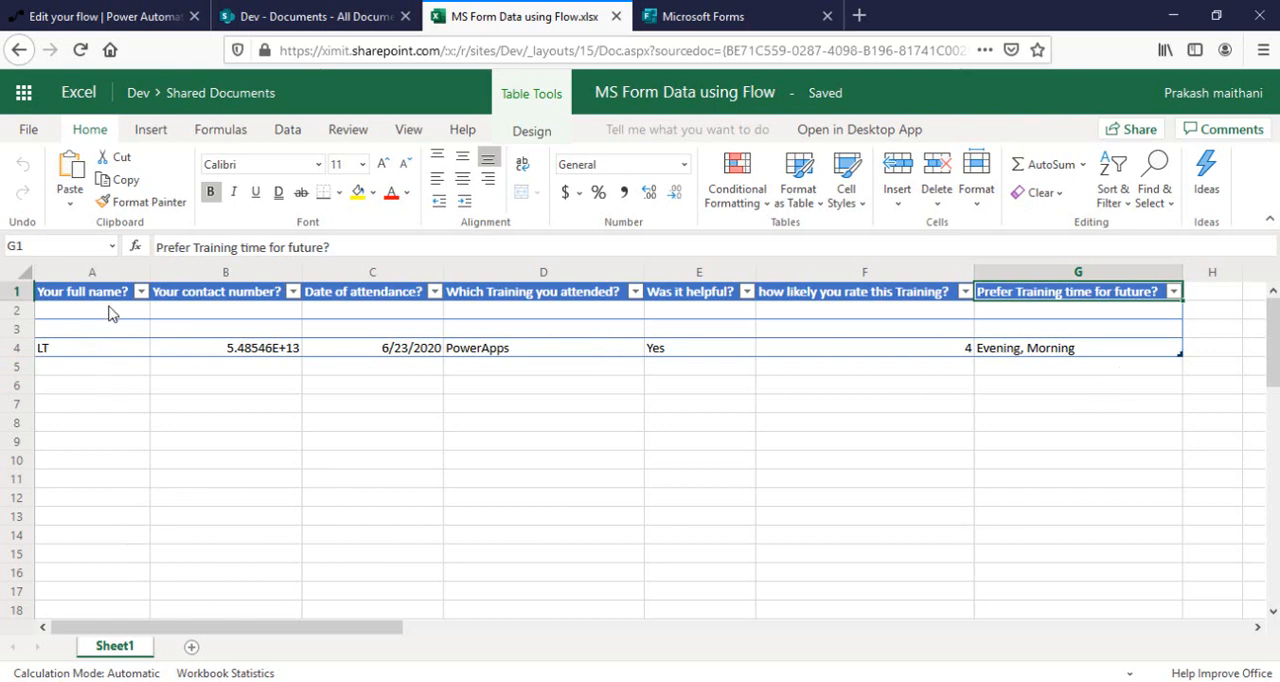
Return to the Feedback Form in Microsoft Forms and reopen its preview with blank answers.
left_click(705, 17)
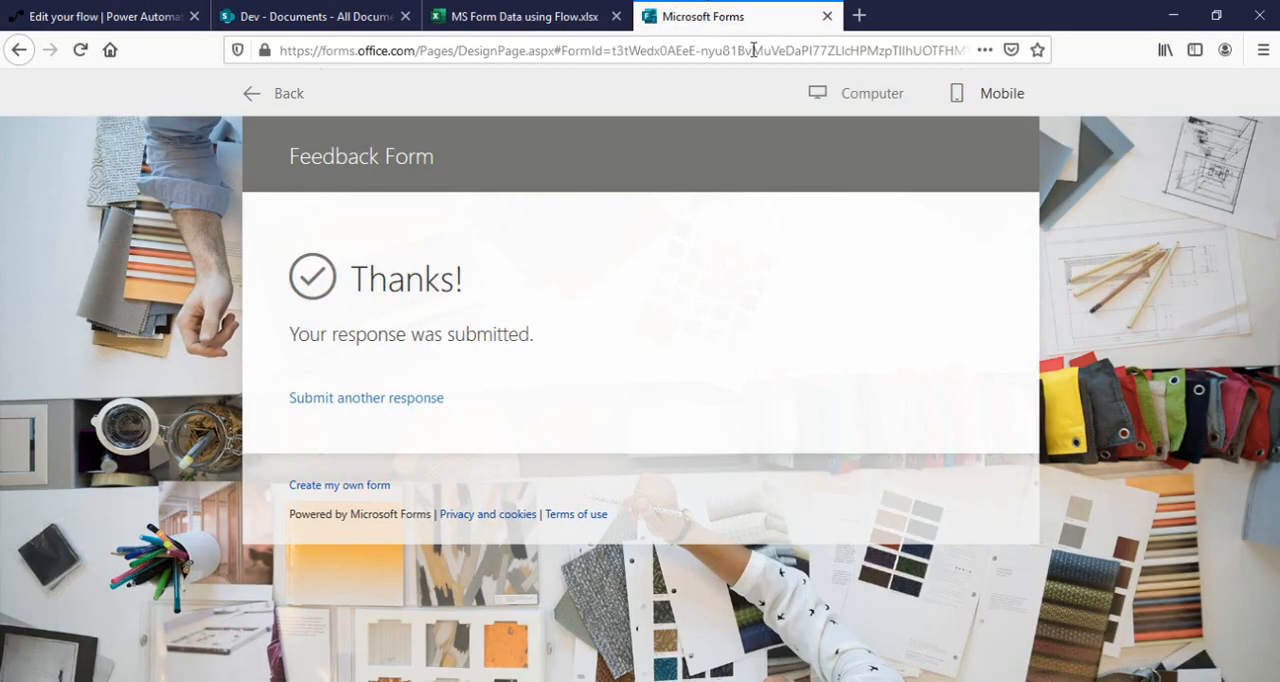
left_click(250, 95)
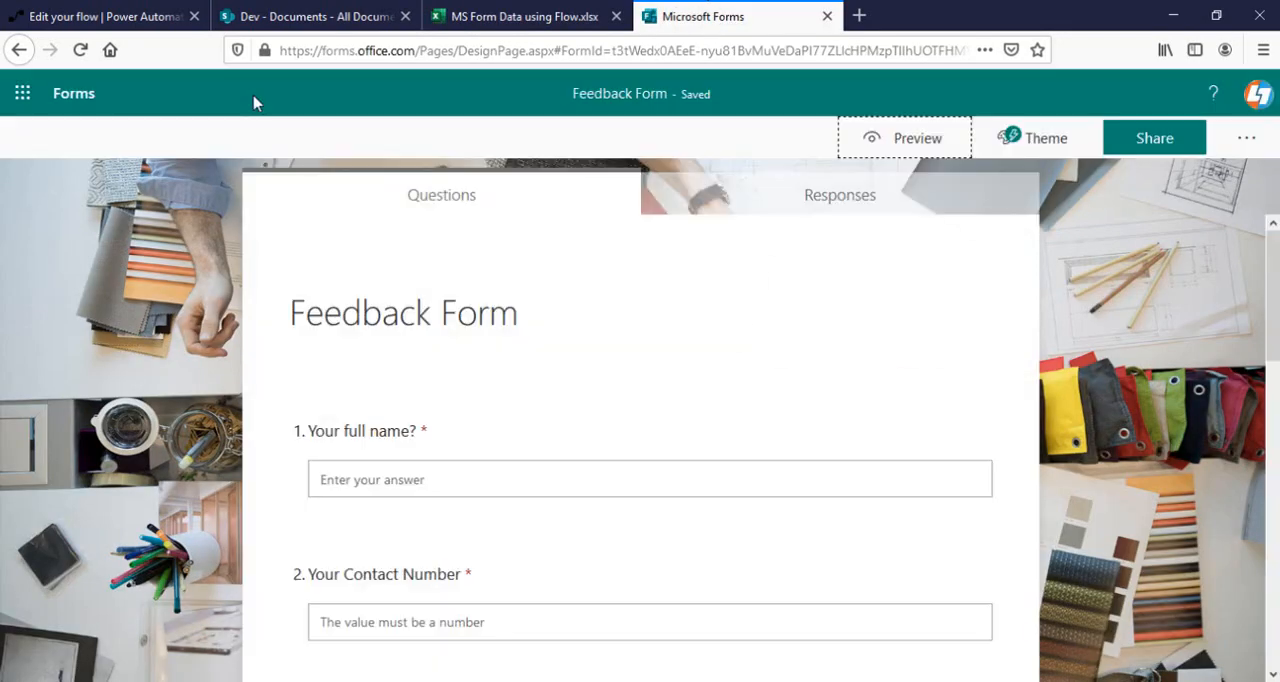
left_click(444, 487)
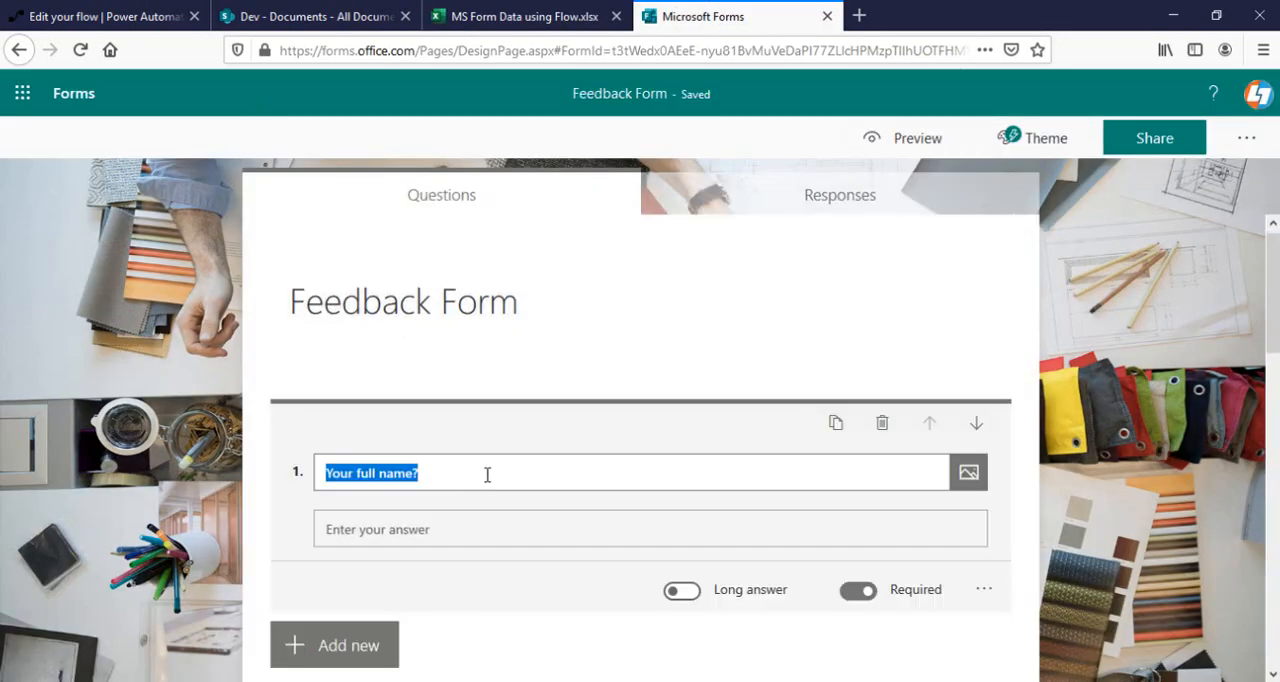
left_click(928, 145)
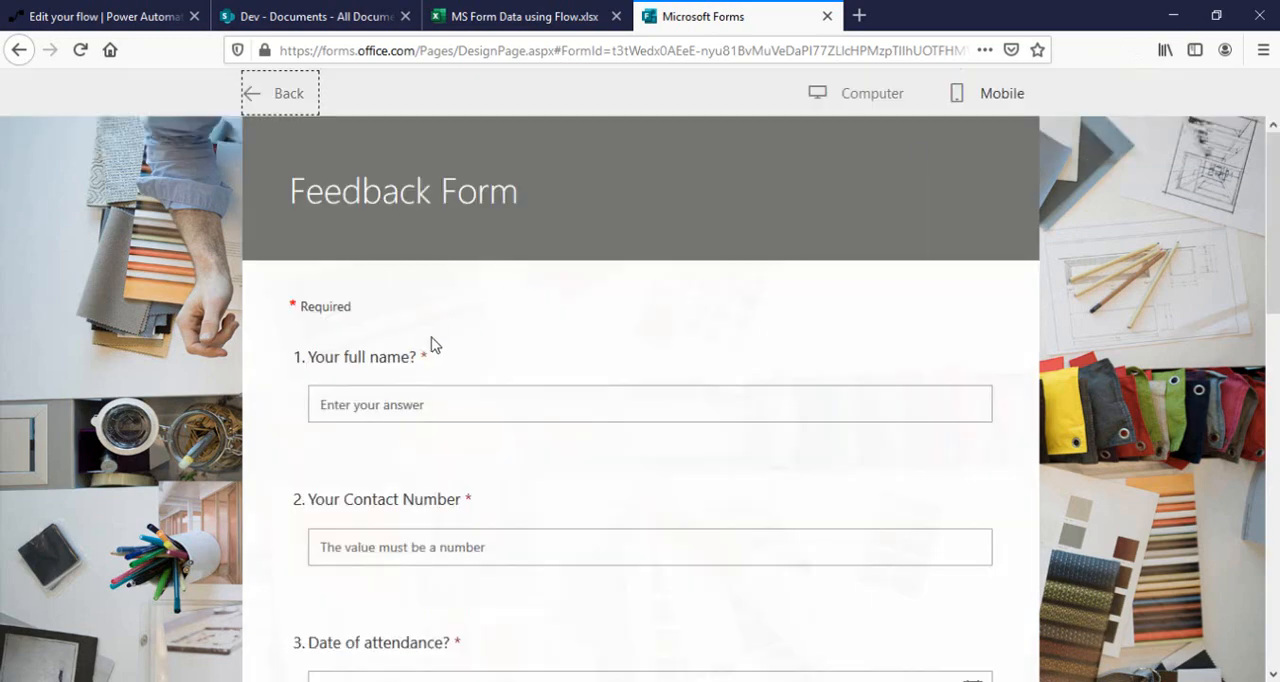
Enter Test as the full name, fill in a contact number, and set the date of attendance to 6/18/2020.
left_click(389, 403)
type("Test")
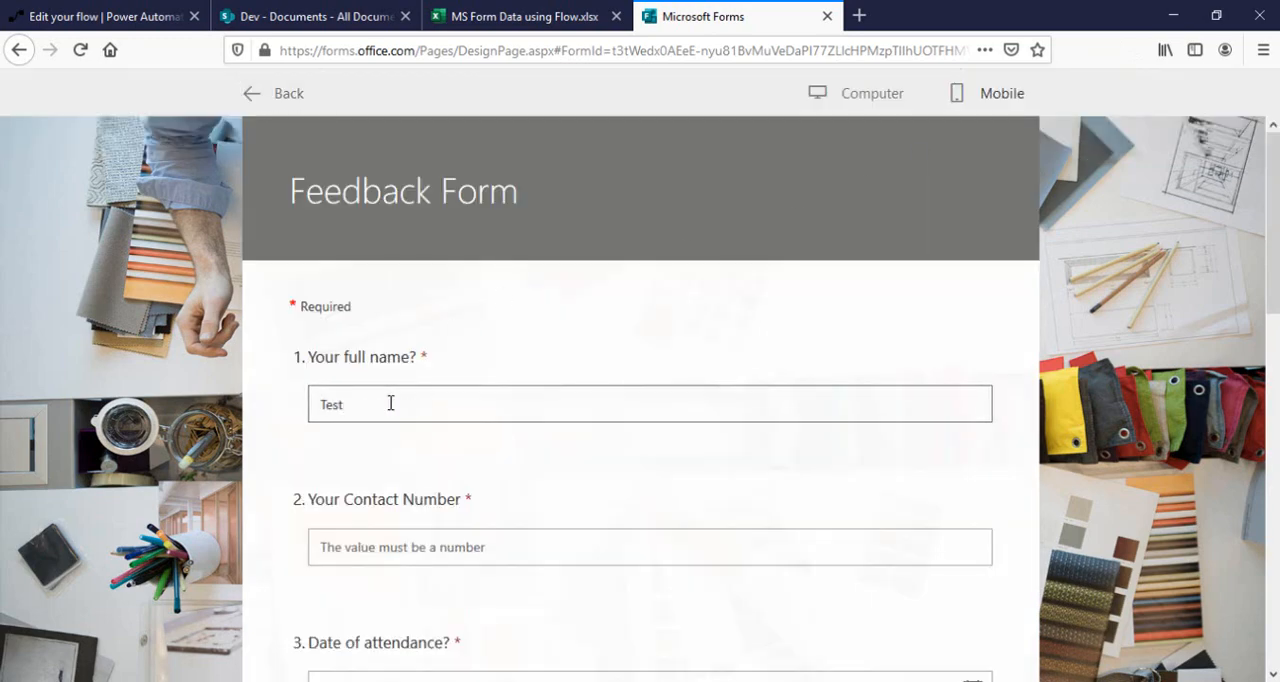
left_click(433, 540)
type("5453453")
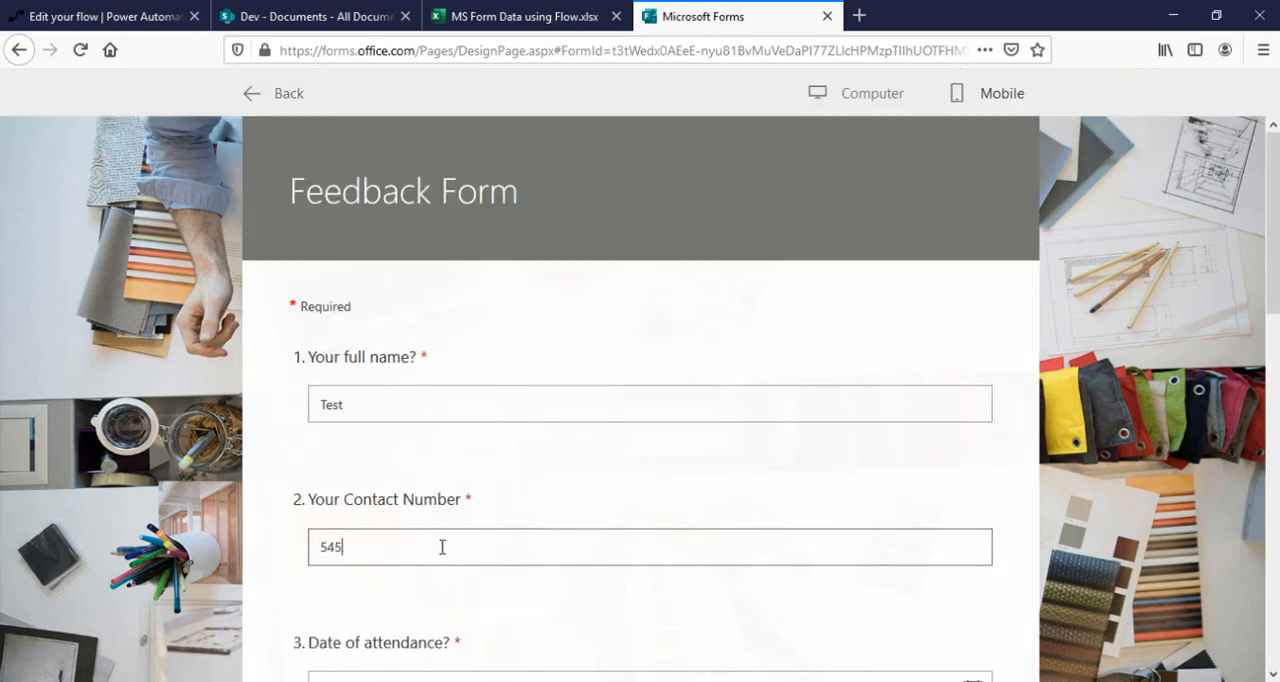
scroll(491, 520, "down", 3)
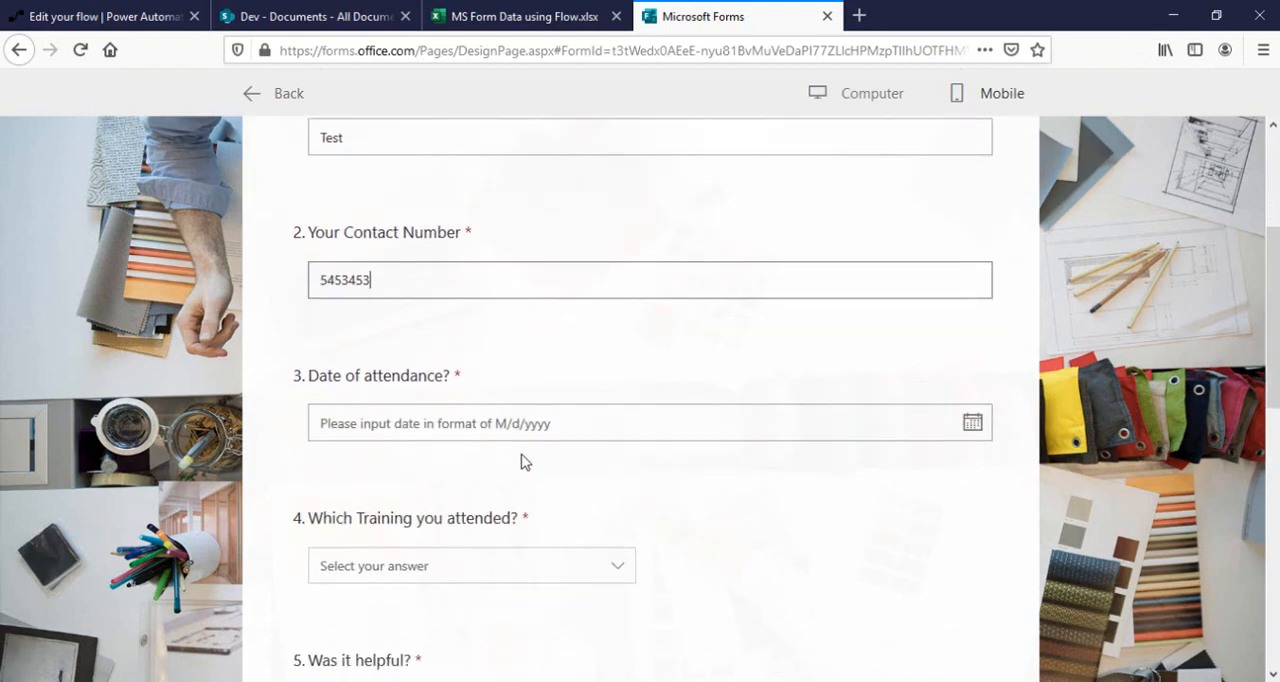
left_click(974, 423)
left_click(584, 585)
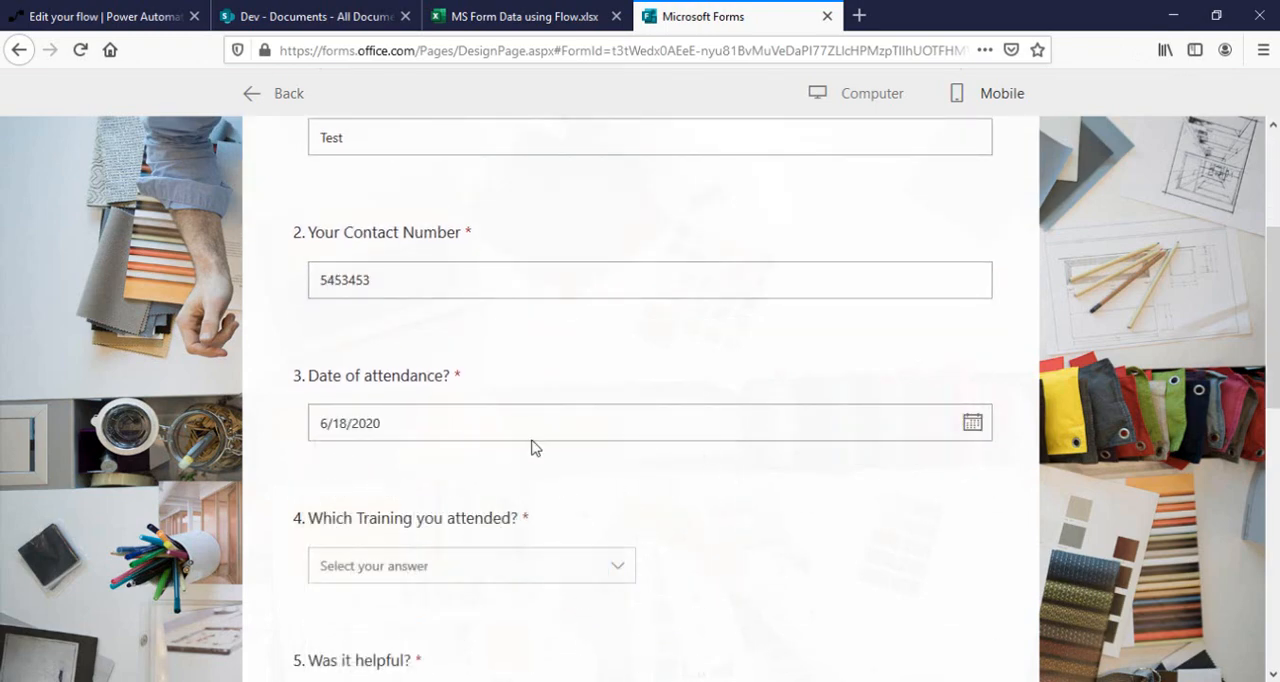
Answer PowerBI as the training attended, No for whether it was helpful, and rate the training one star.
scroll(540, 430, "down", 3)
left_click(500, 320)
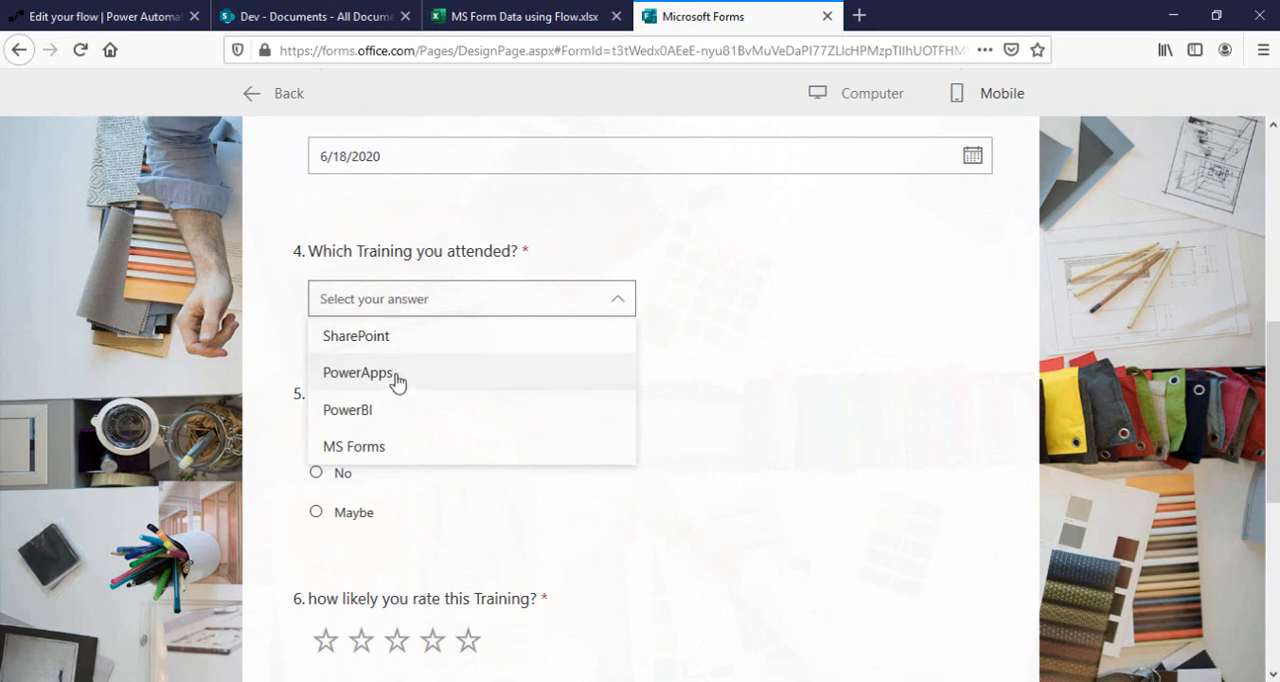
left_click(395, 413)
left_click(343, 473)
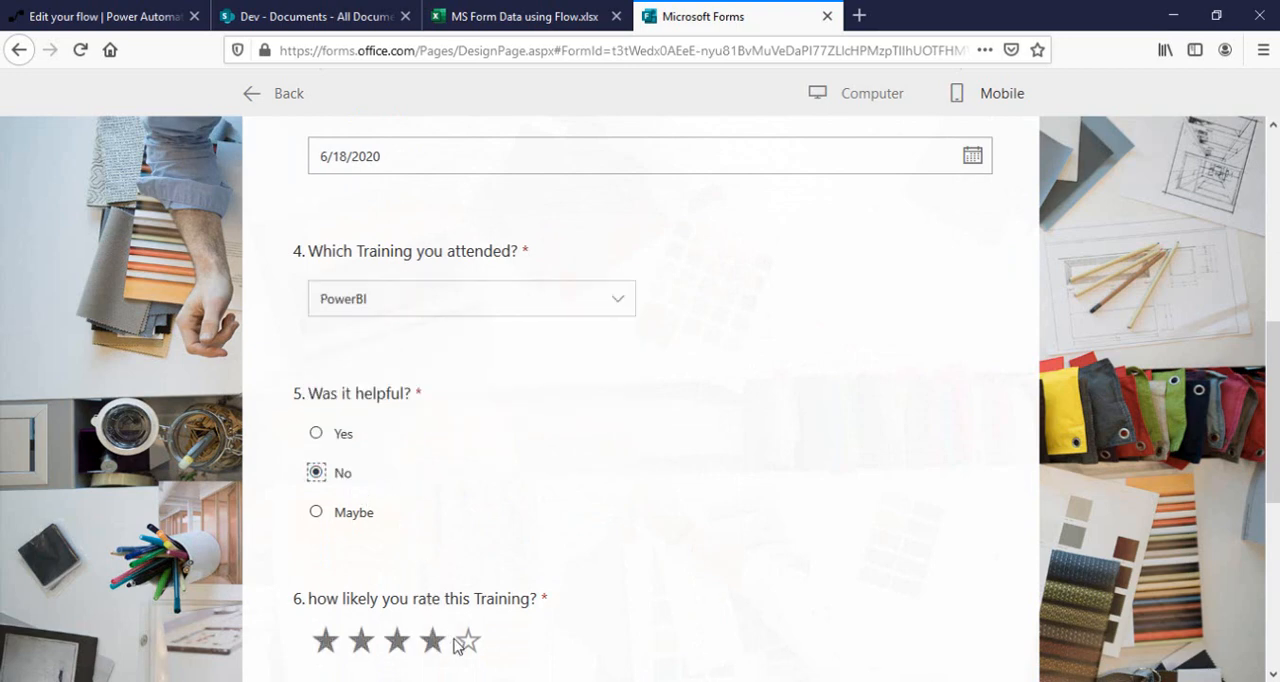
left_click(326, 641)
Submit the response with Evening ranked above Morning as the preferred time, and check "MS Form Data using Flow.xlsx" for its row.
scroll(363, 388, "down", 3)
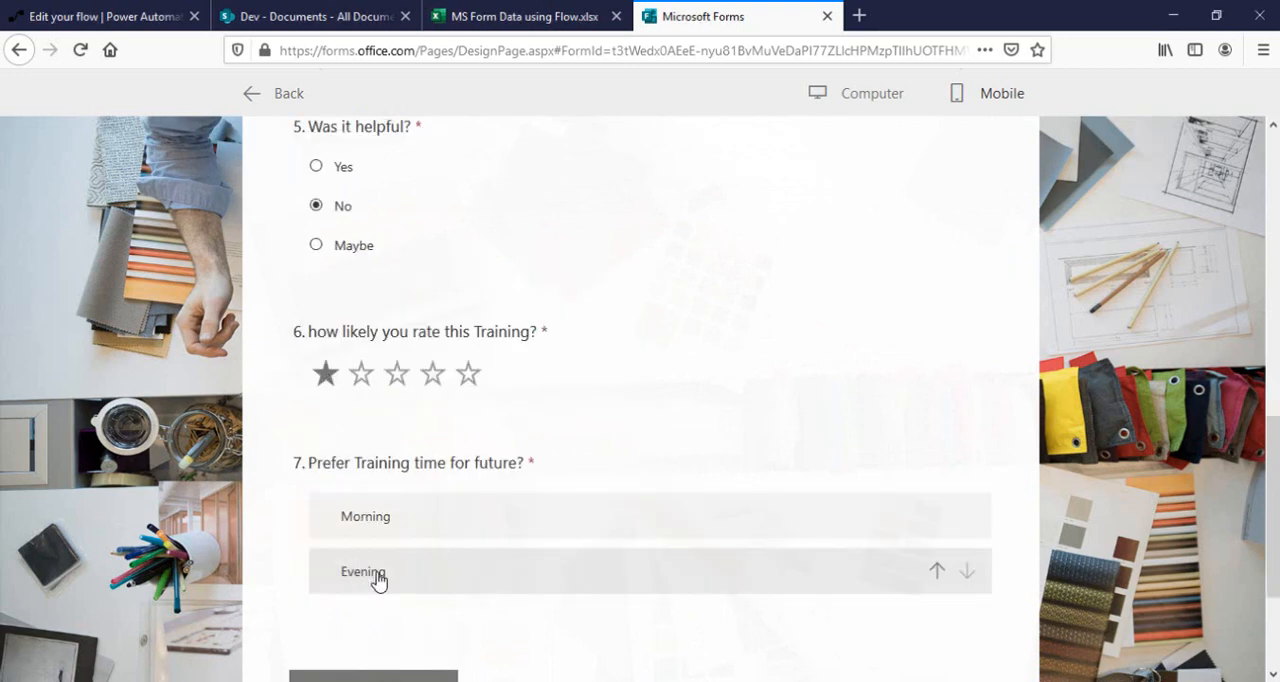
left_click(430, 530)
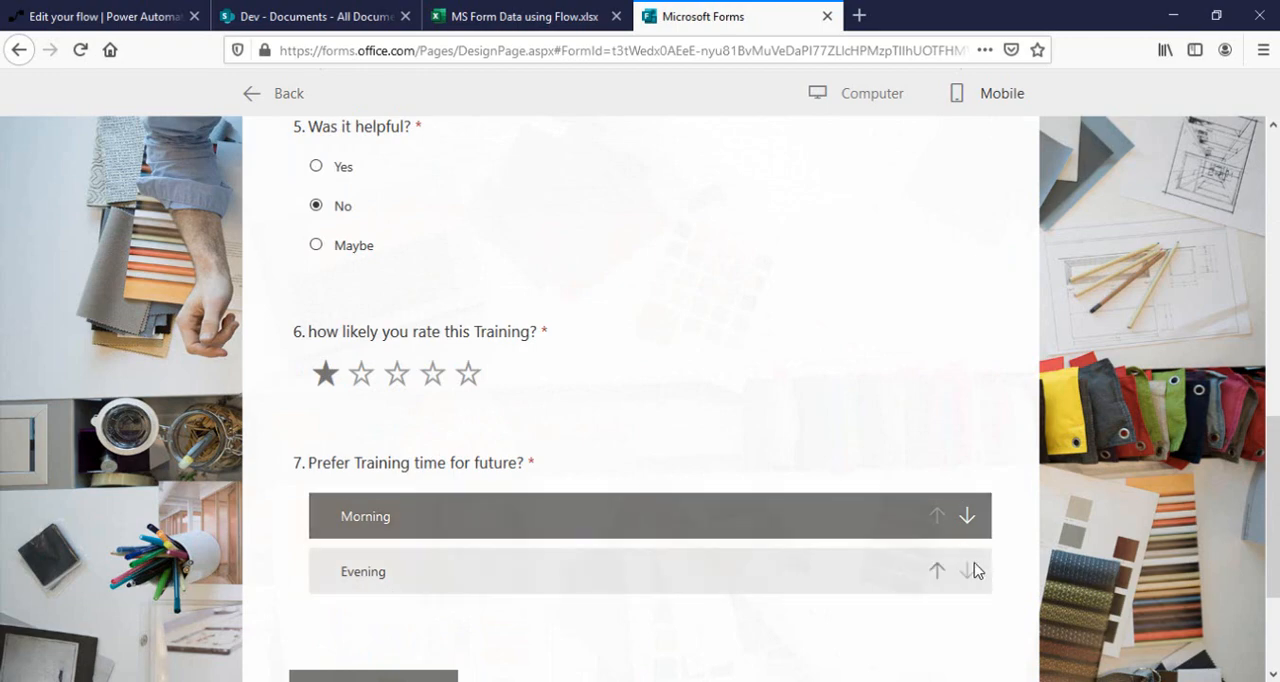
left_click(938, 568)
scroll(507, 578, "down", 3)
left_click(360, 493)
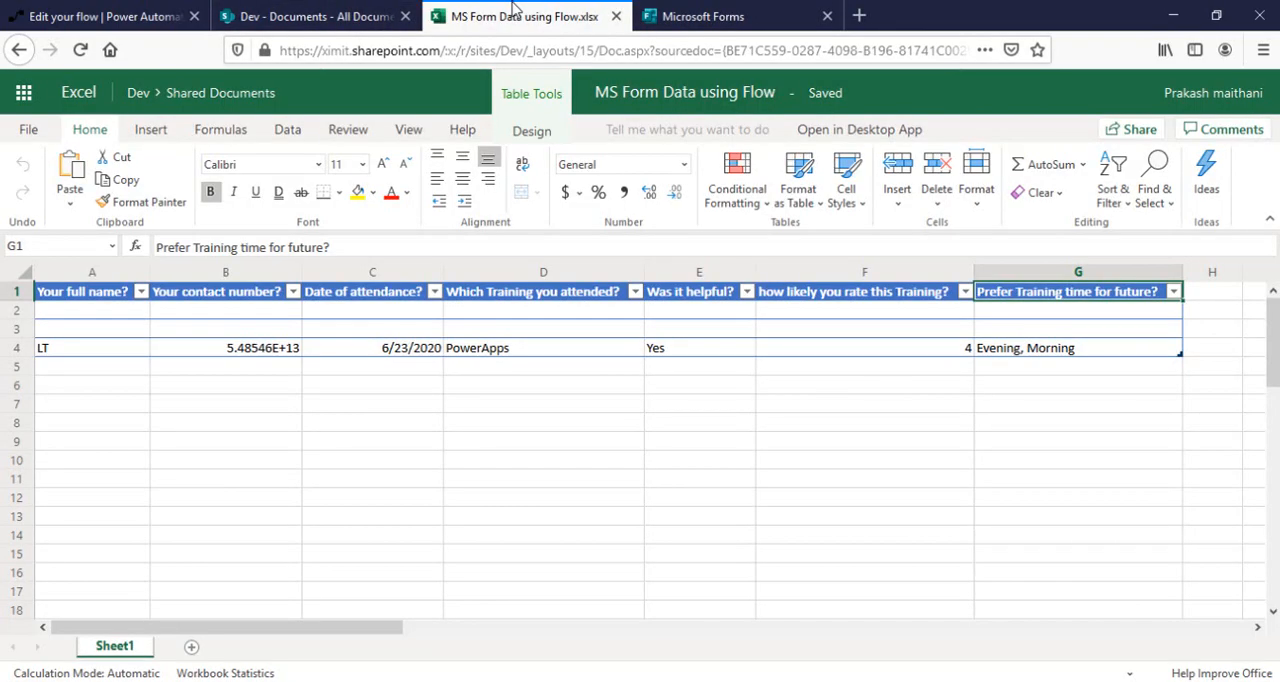
left_click(510, 14)
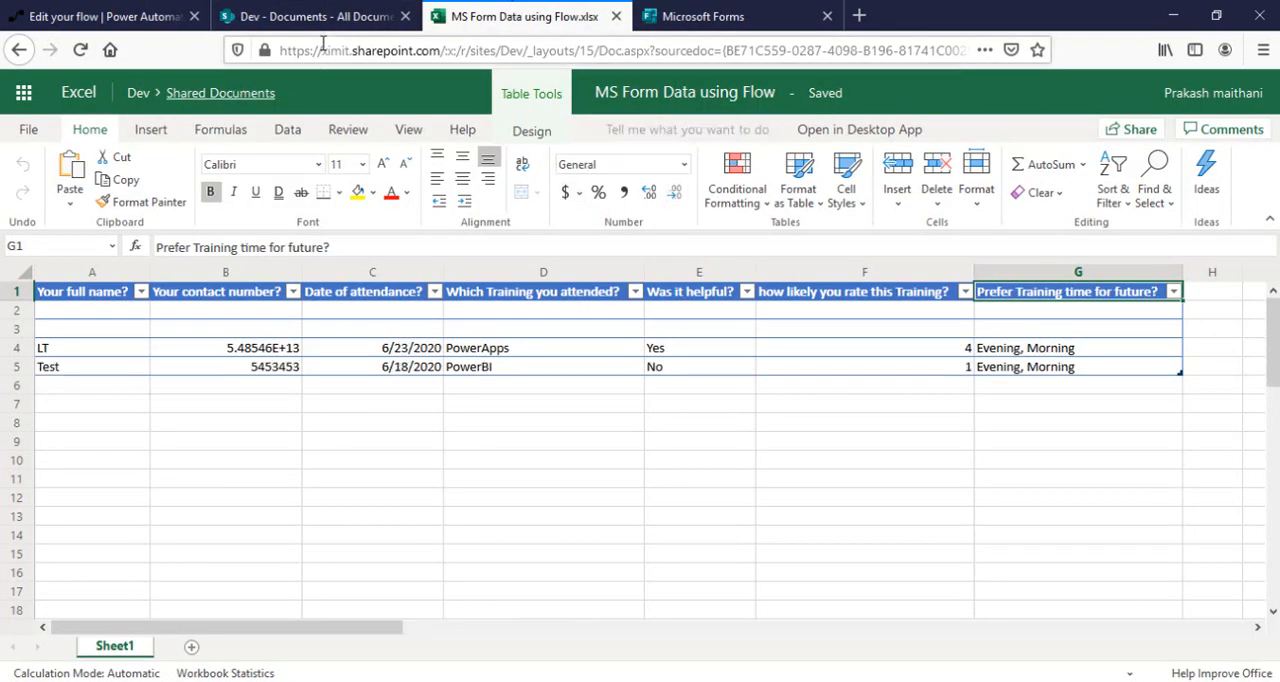